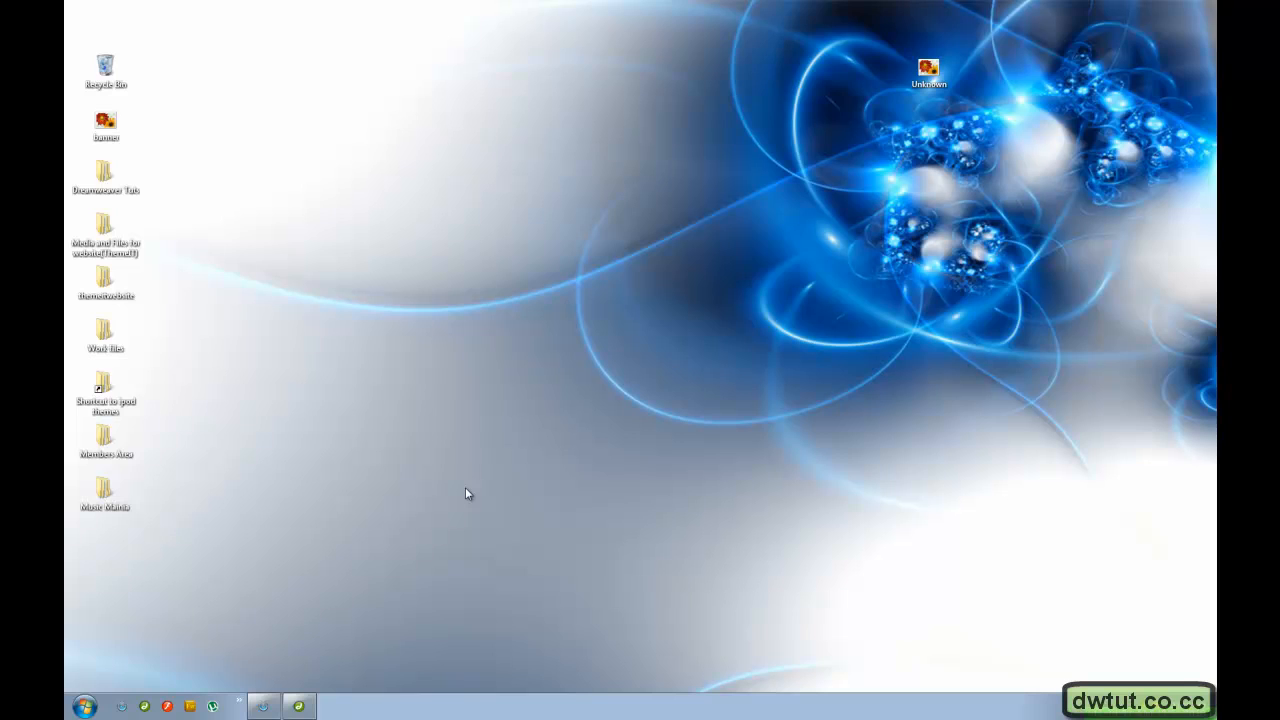
# Look at the Dreamweaver CS5 free trial download page in the browser, then return to the desktop.
pyautogui.click(263, 706)
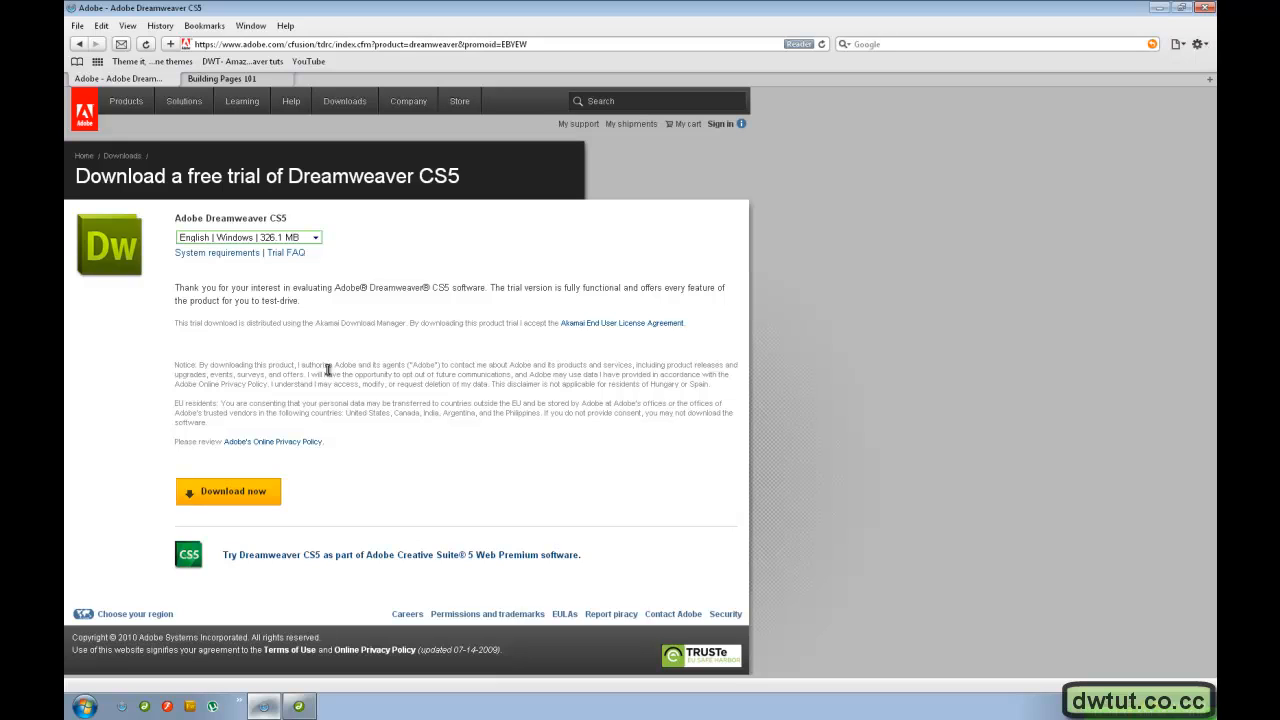
pyautogui.click(234, 500)
pyautogui.click(263, 706)
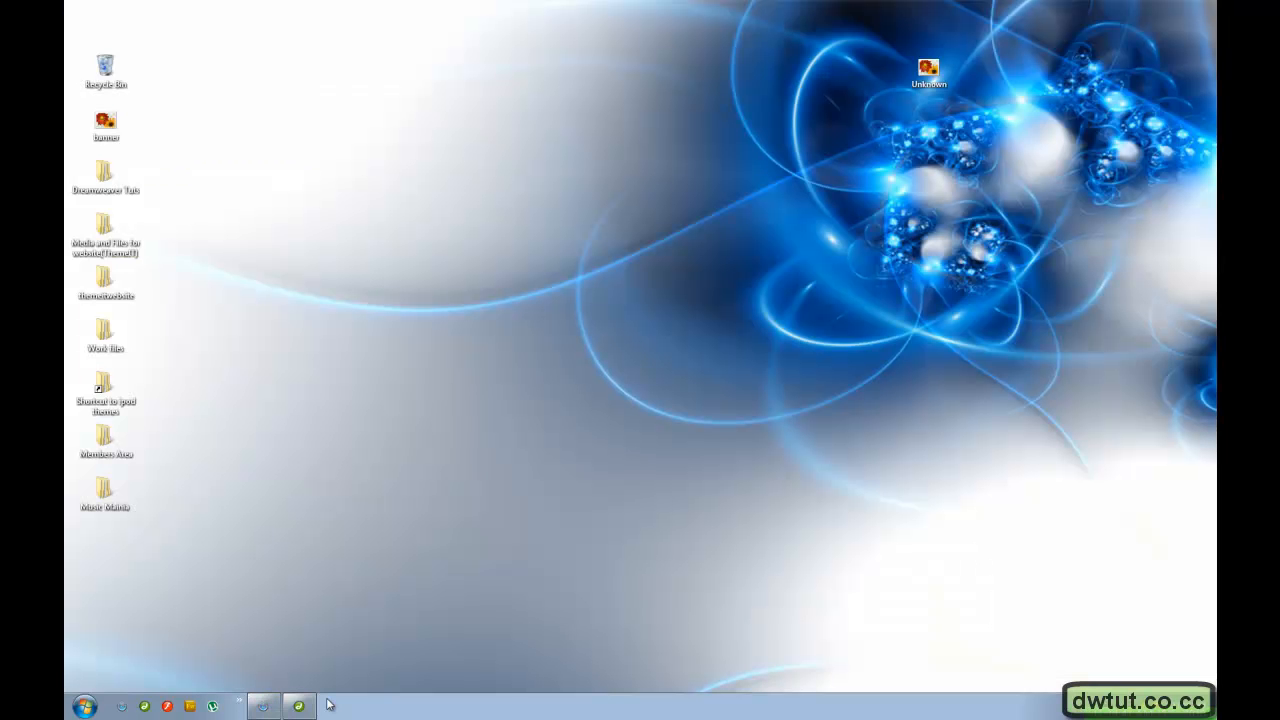
# Switch to Dreamweaver 8 and start a new site definition named Music Mainia, leaving the site's HTTP address at its default.
pyautogui.click(300, 706)
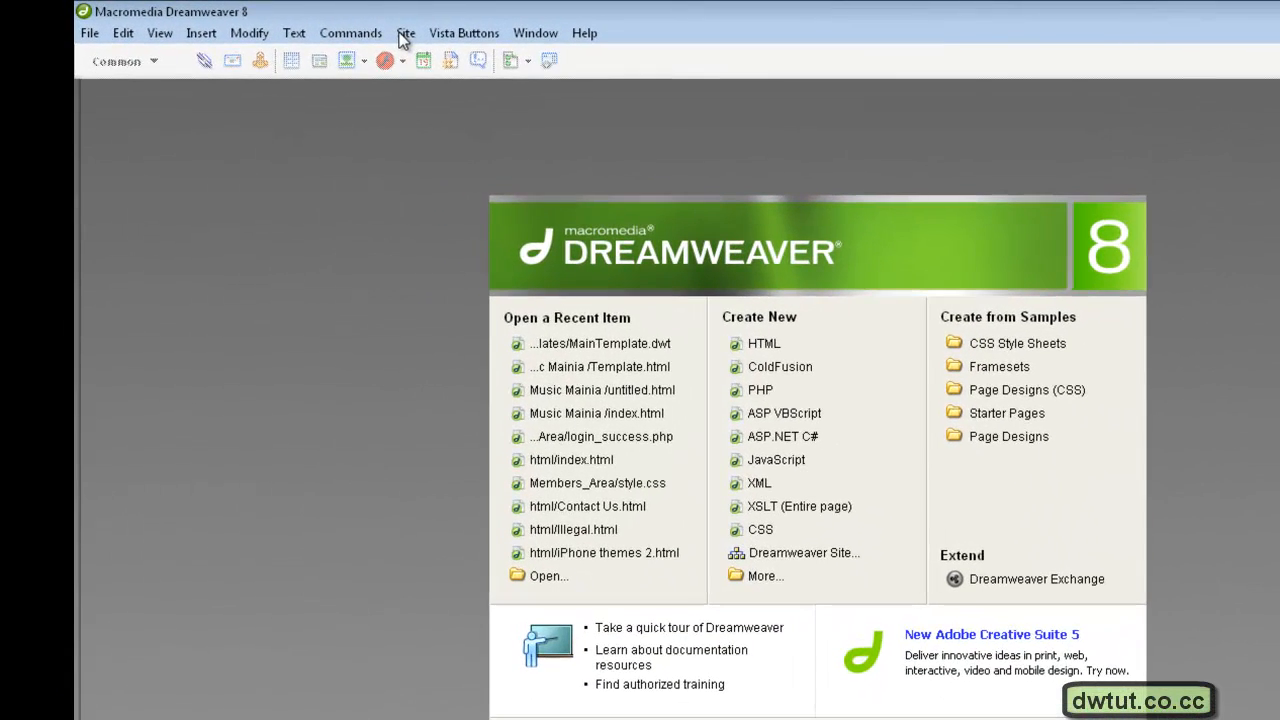
pyautogui.click(288, 25)
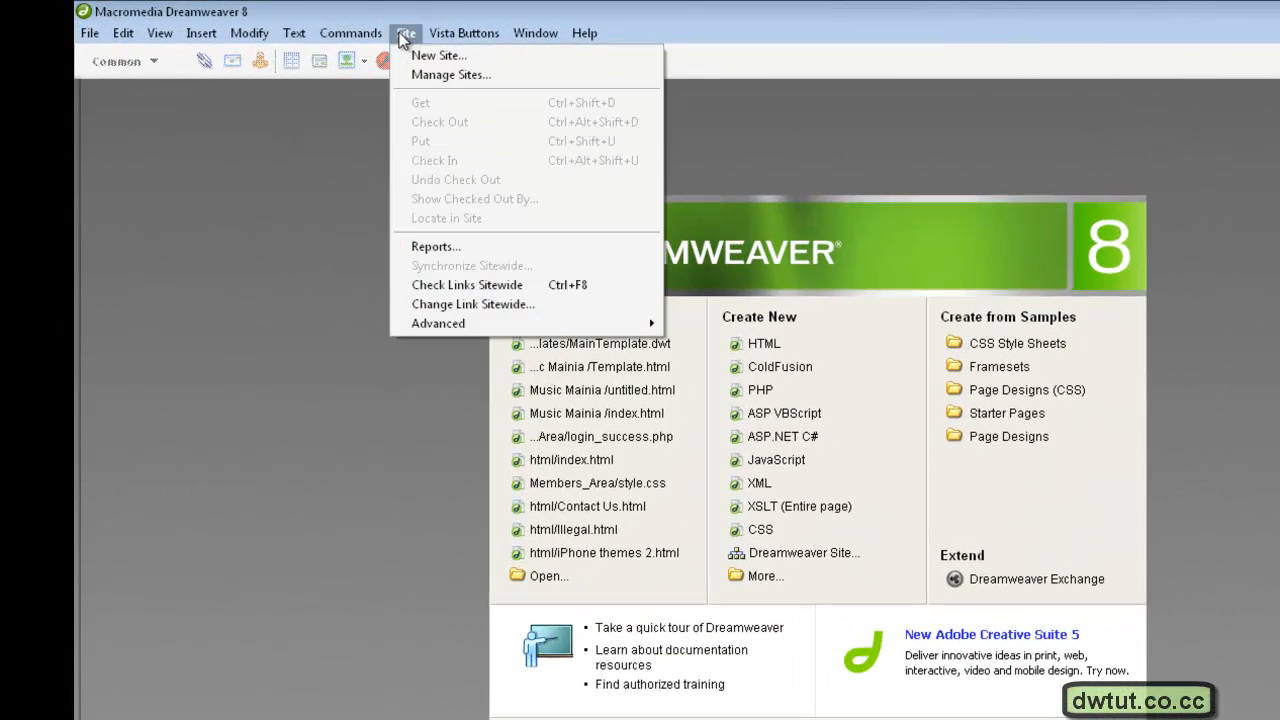
pyautogui.click(420, 58)
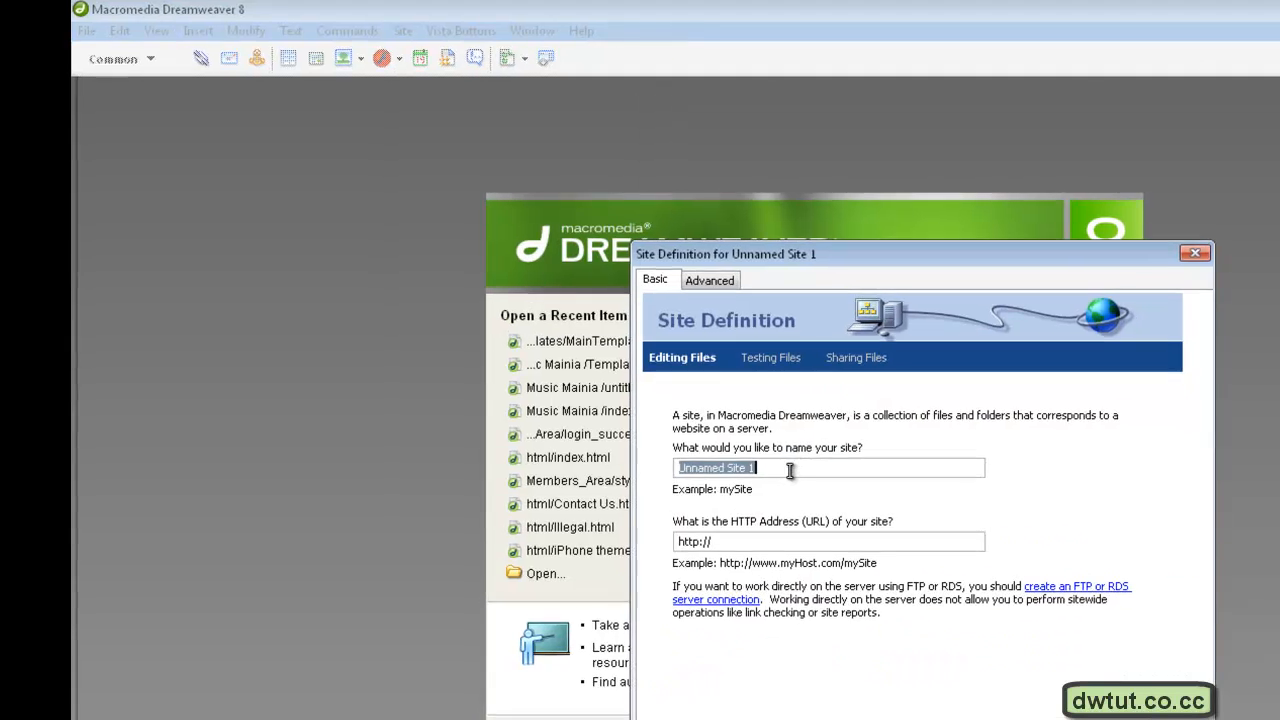
pyautogui.click(780, 474)
pyautogui.moveTo(668, 392); pyautogui.dragTo(500, 413)
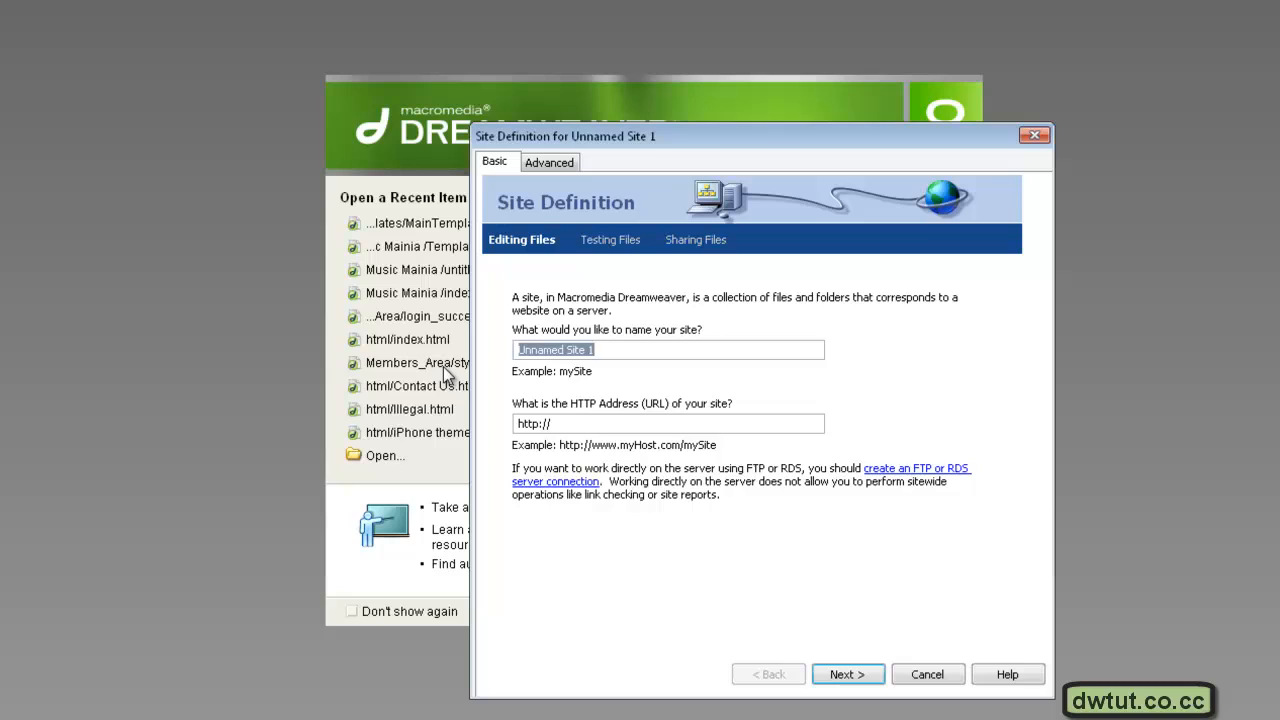
pyautogui.write('M')
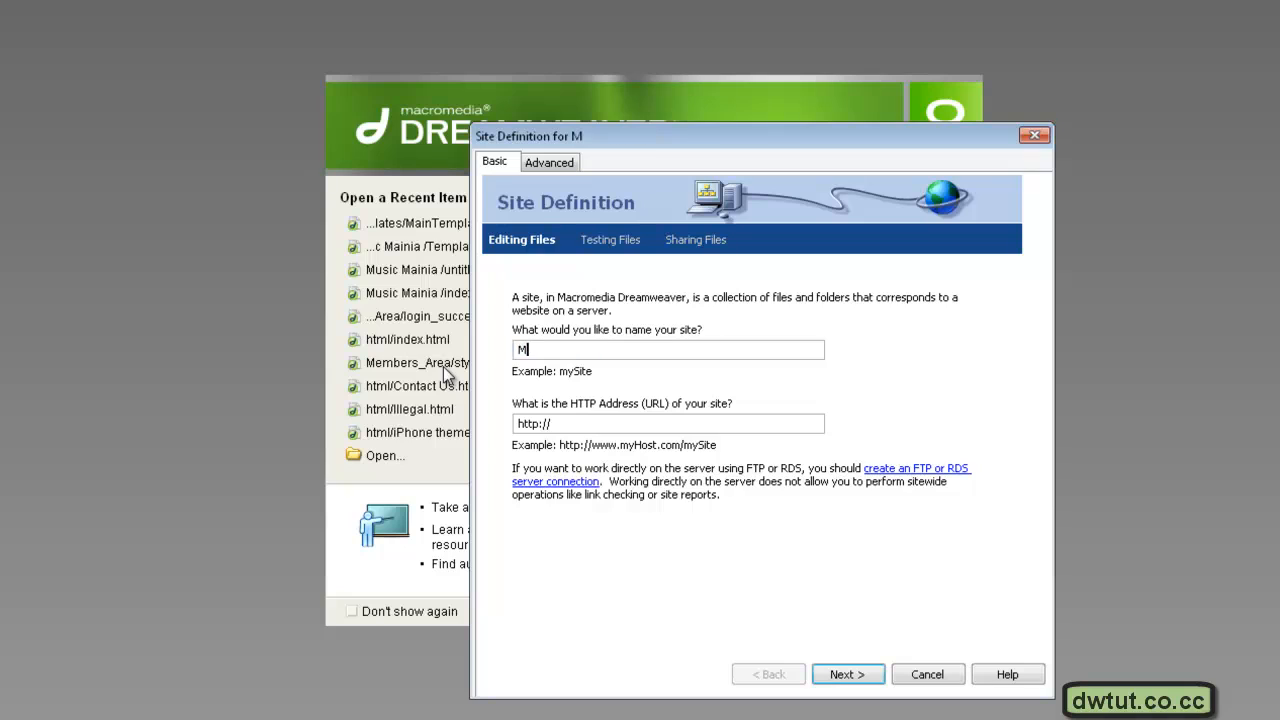
pyautogui.write('usic Mainia')
pyautogui.click(584, 424)
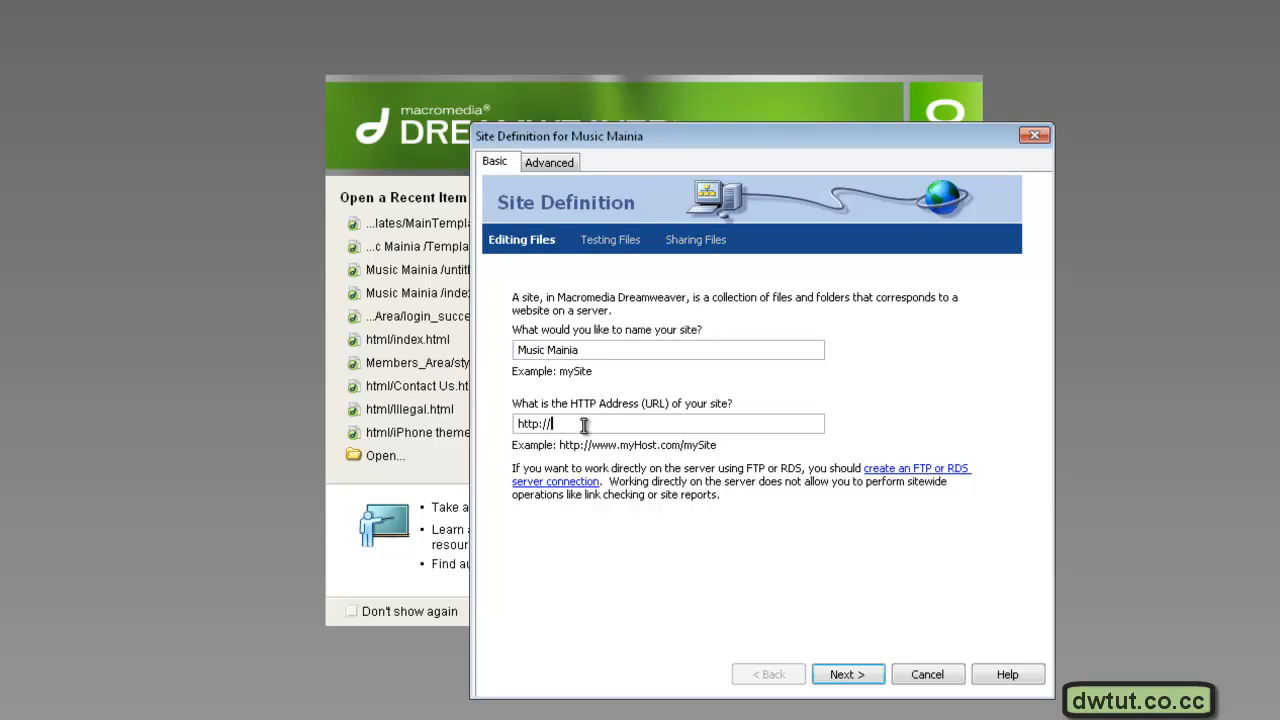
pyautogui.click(860, 675)
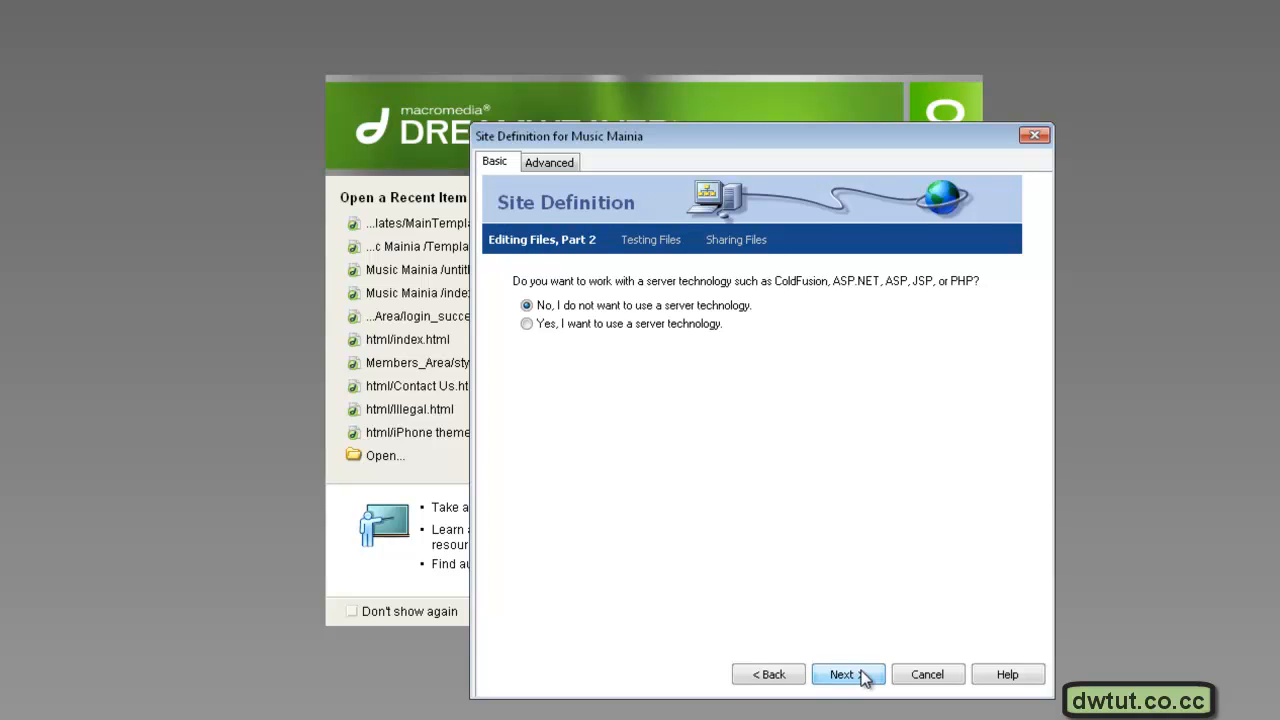
# Set the site to use no server technology and edit local copies stored in the Music Mainia folder on the desktop.
pyautogui.click(862, 675)
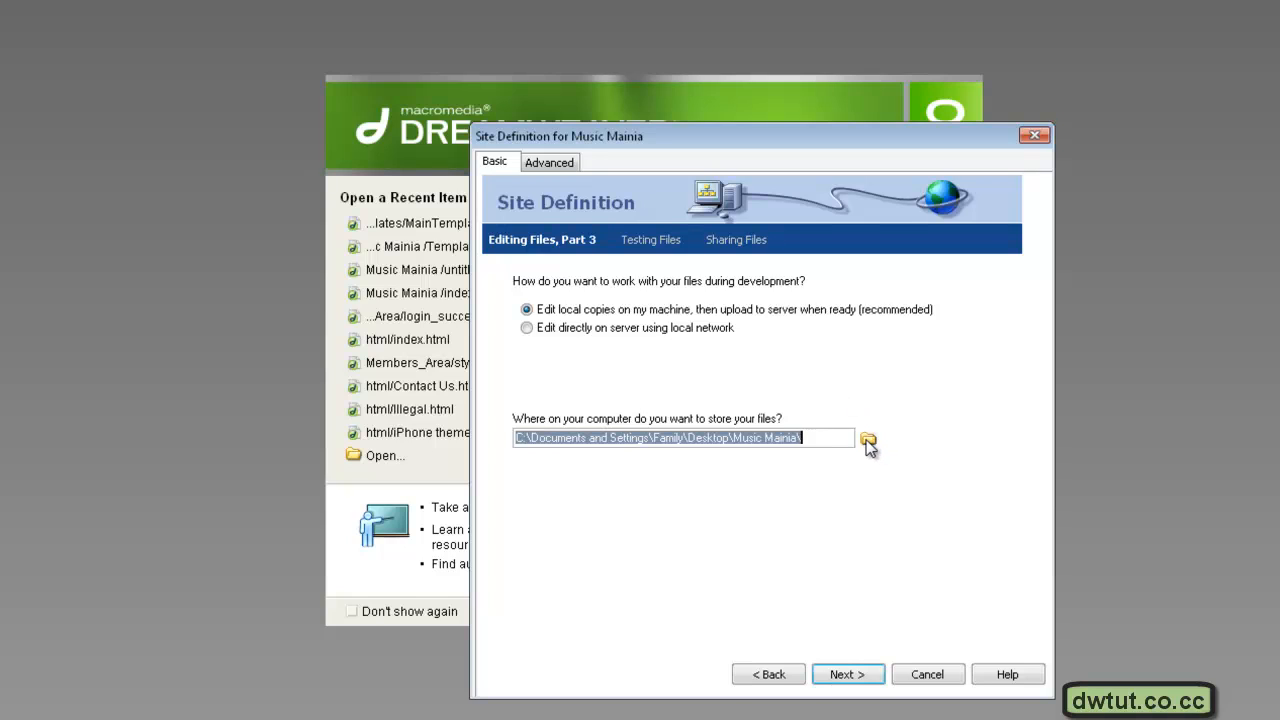
pyautogui.click(818, 438)
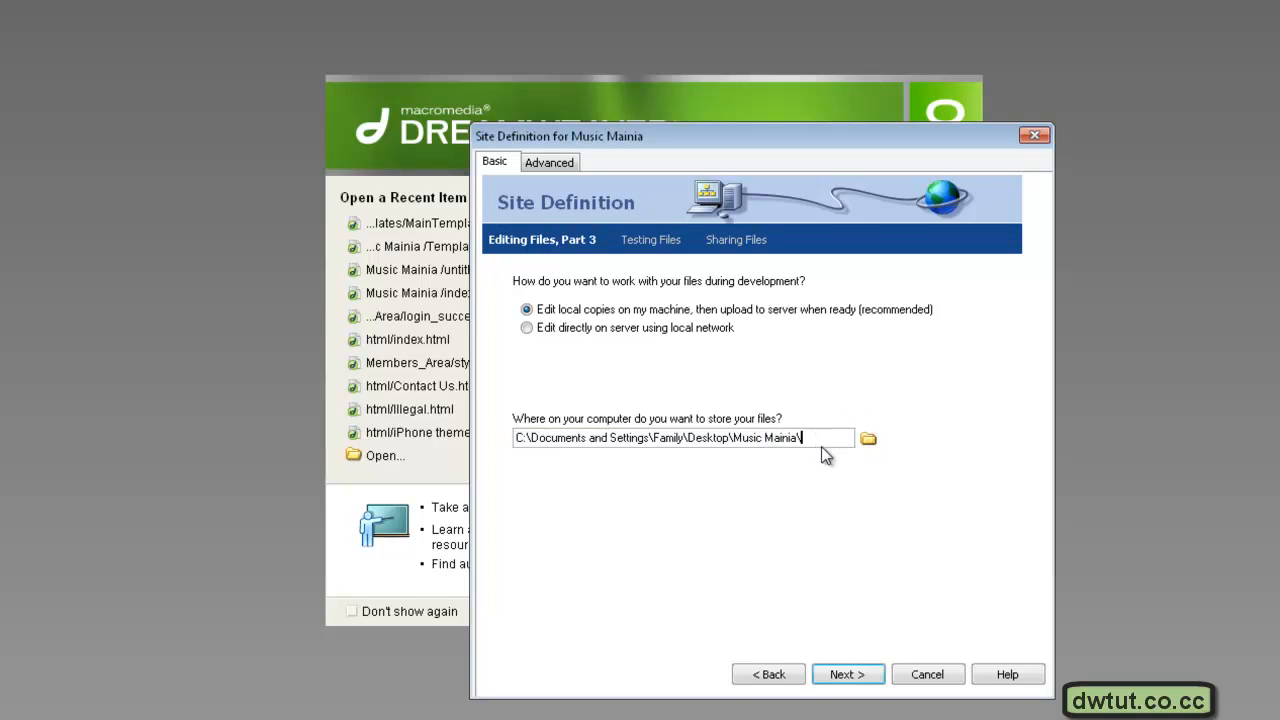
pyautogui.click(845, 674)
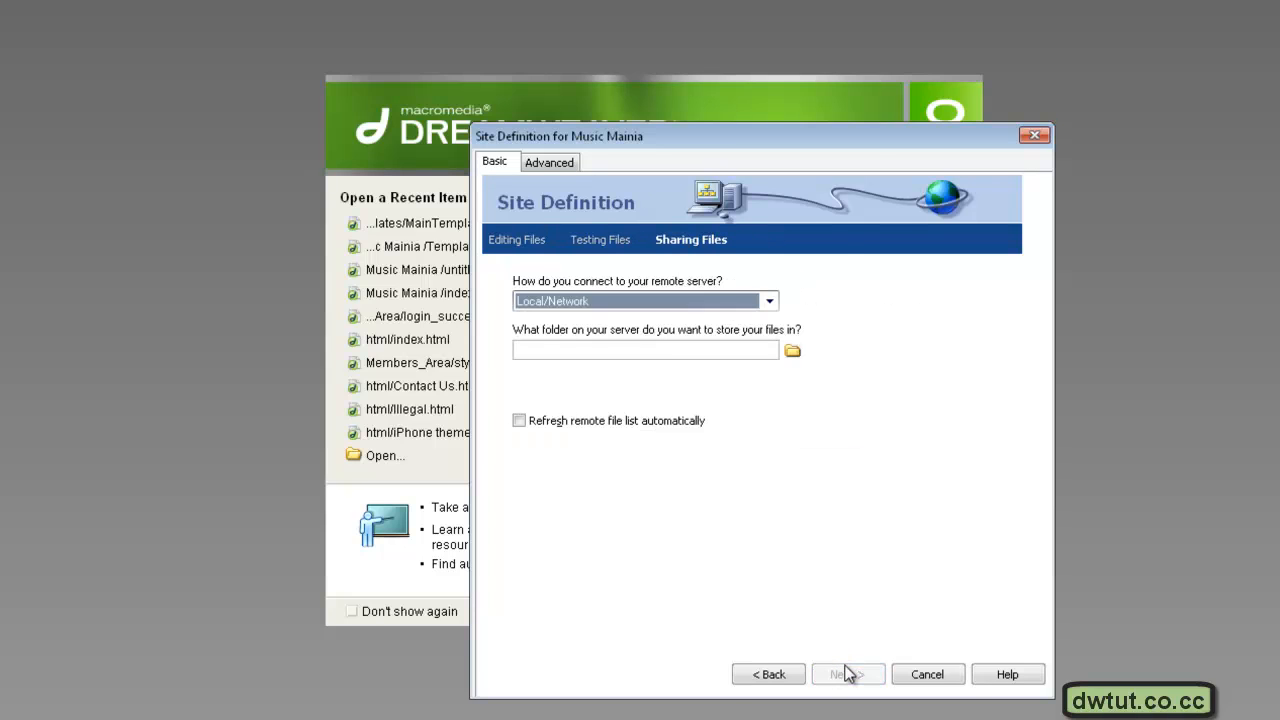
# Set the remote server connection to None and finish the Music Mainia site definition.
pyautogui.click(770, 301)
pyautogui.click(729, 320)
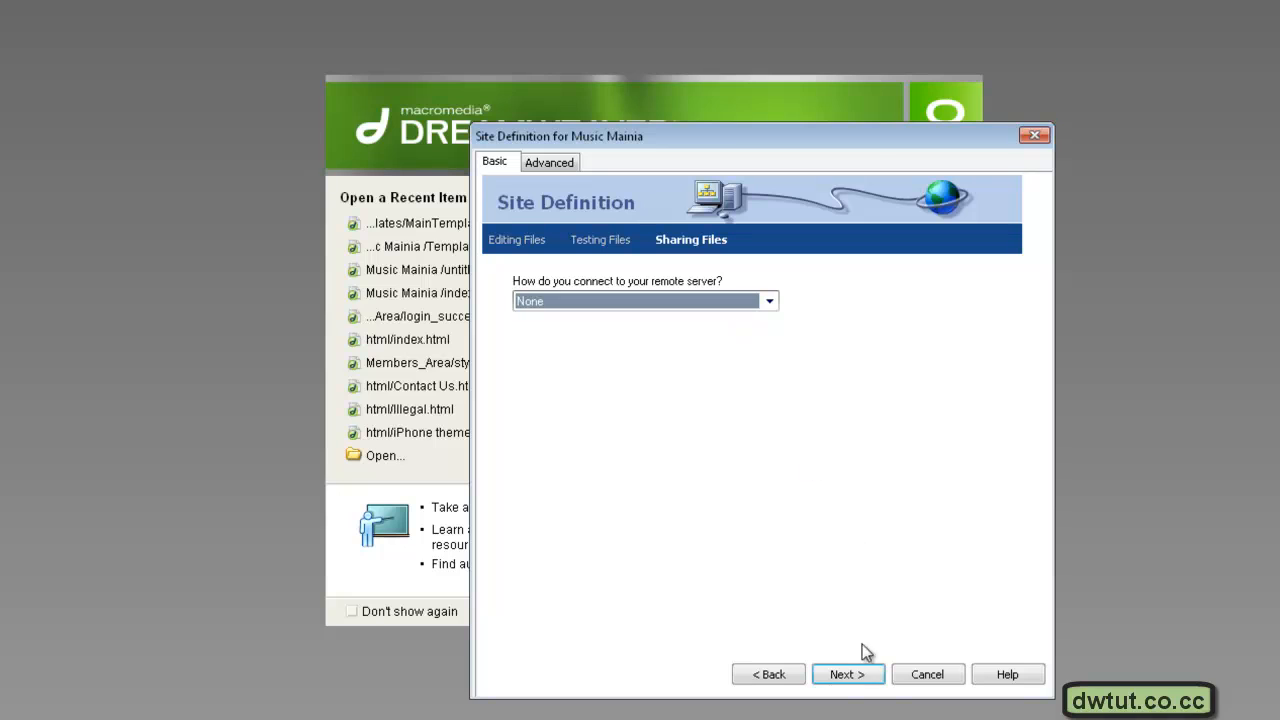
pyautogui.click(845, 676)
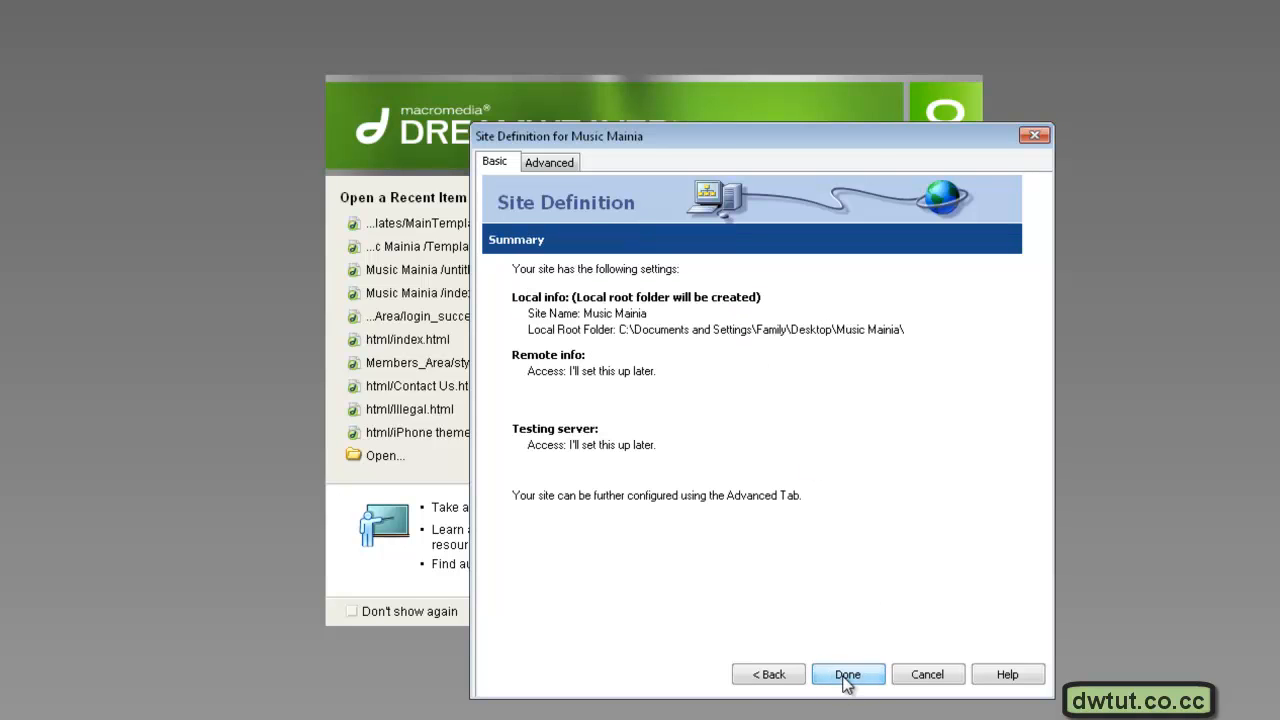
pyautogui.click(846, 676)
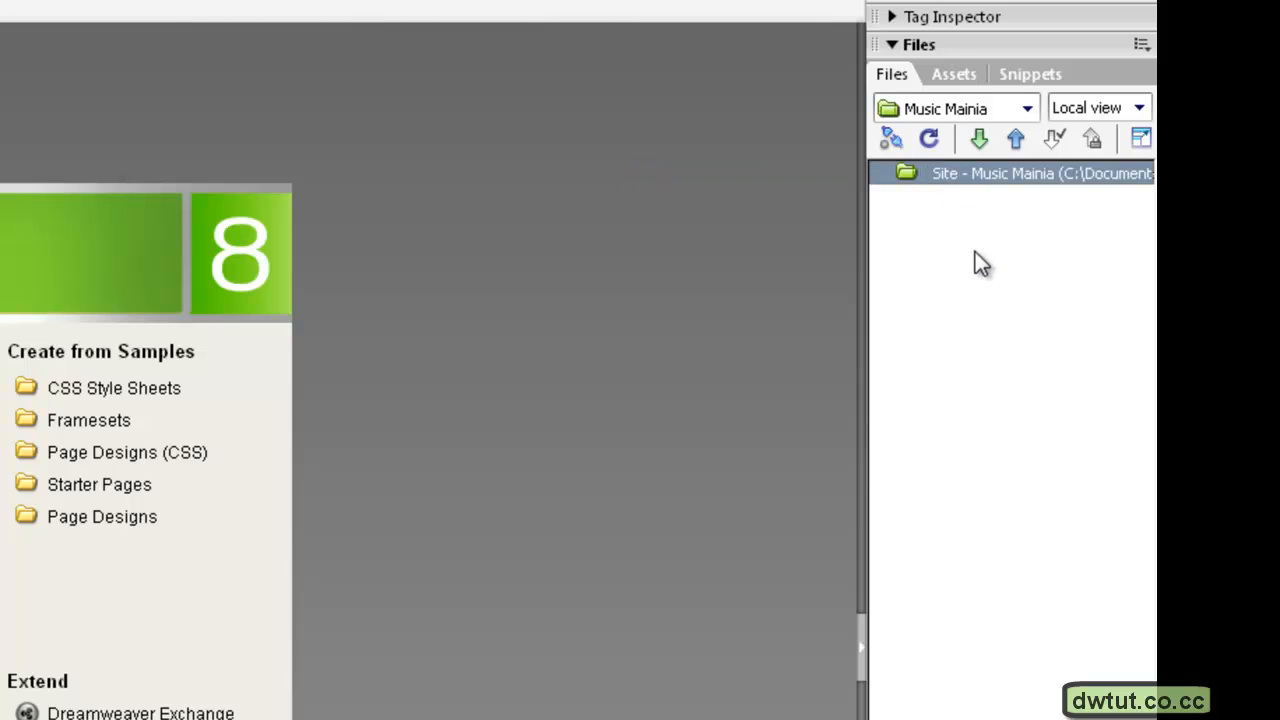
# Create a folder named images in the root of the Music Mainia site.
pyautogui.rightClick(945, 178)
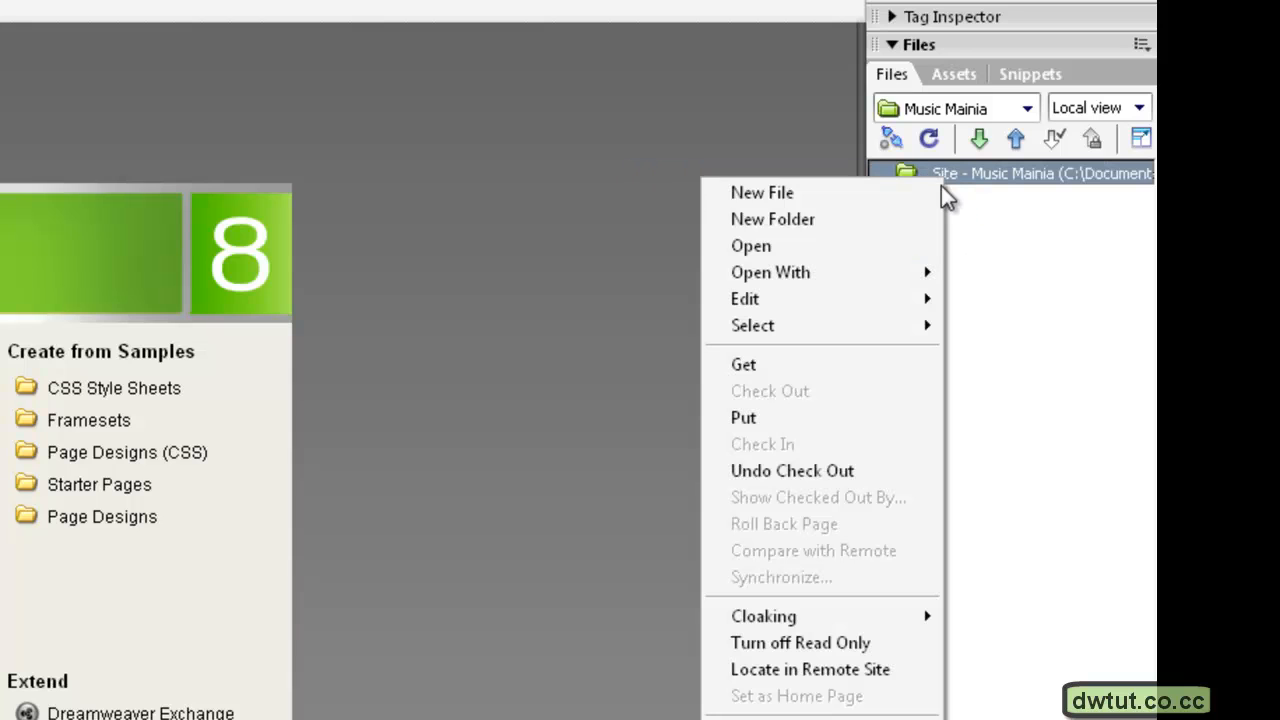
pyautogui.click(878, 221)
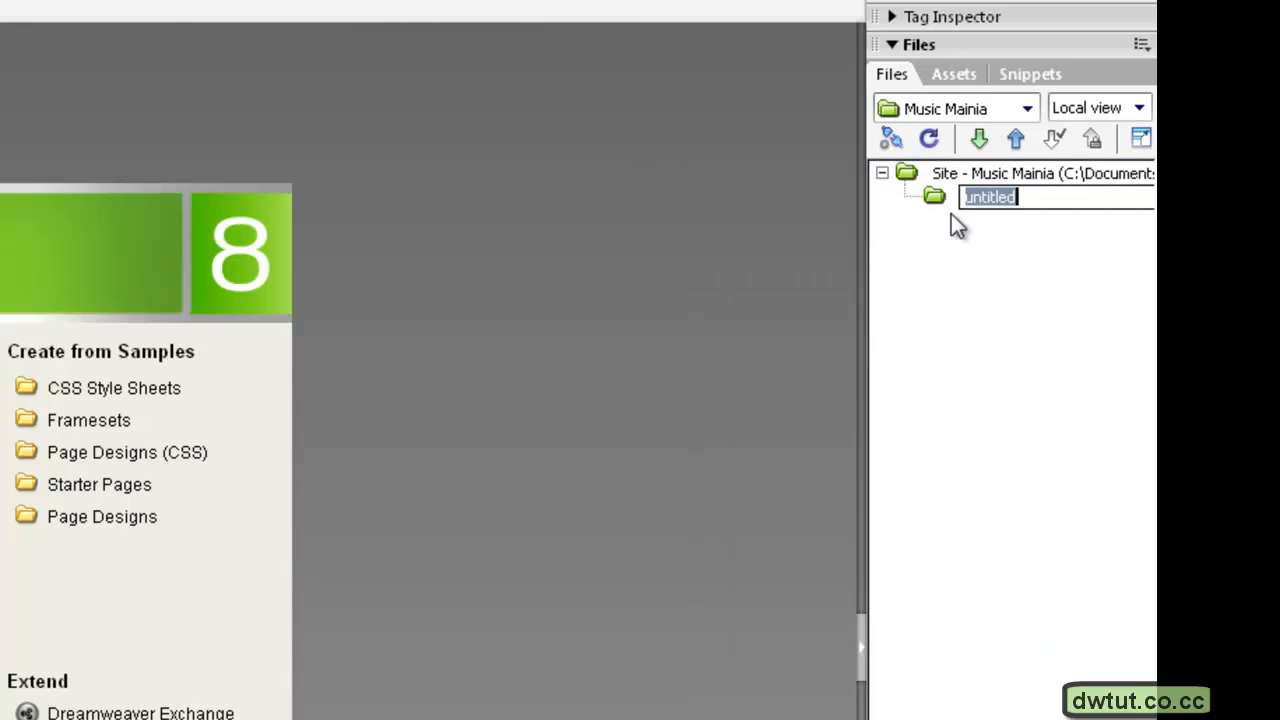
pyautogui.write('images')
pyautogui.press('Return')
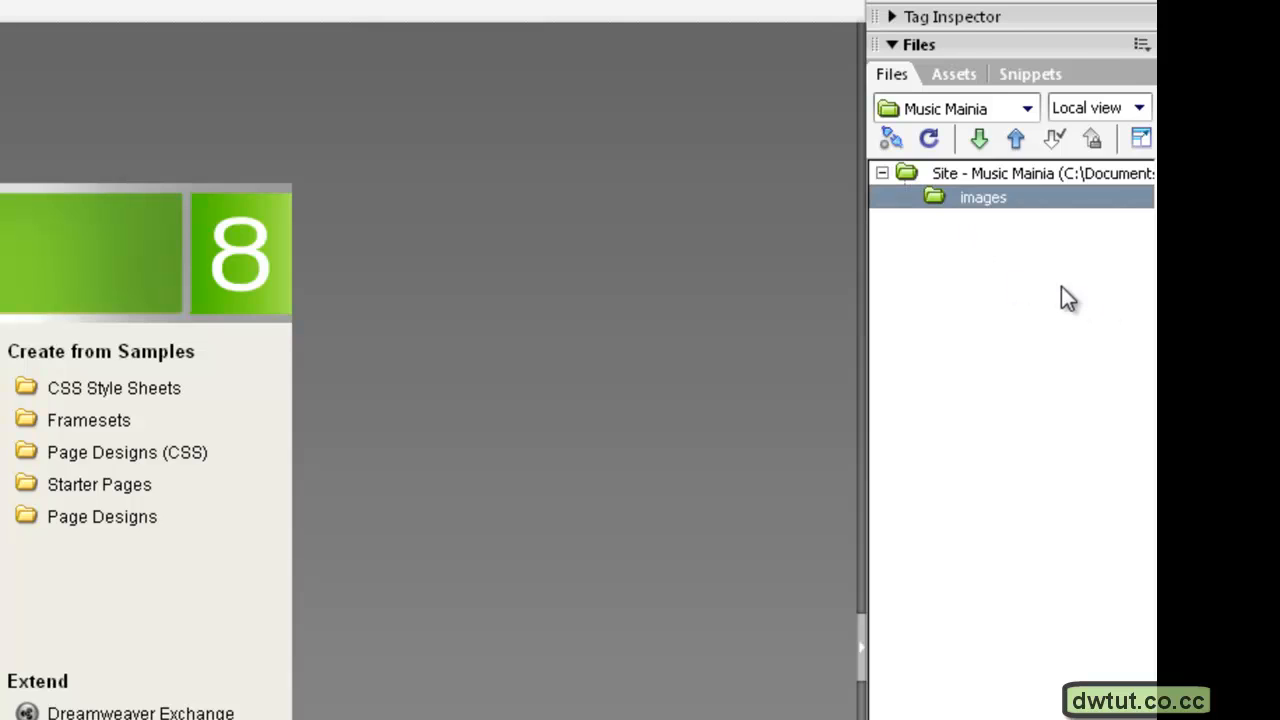
# Create a new file named template.html in the root of the Music Mainia site.
pyautogui.click(963, 176)
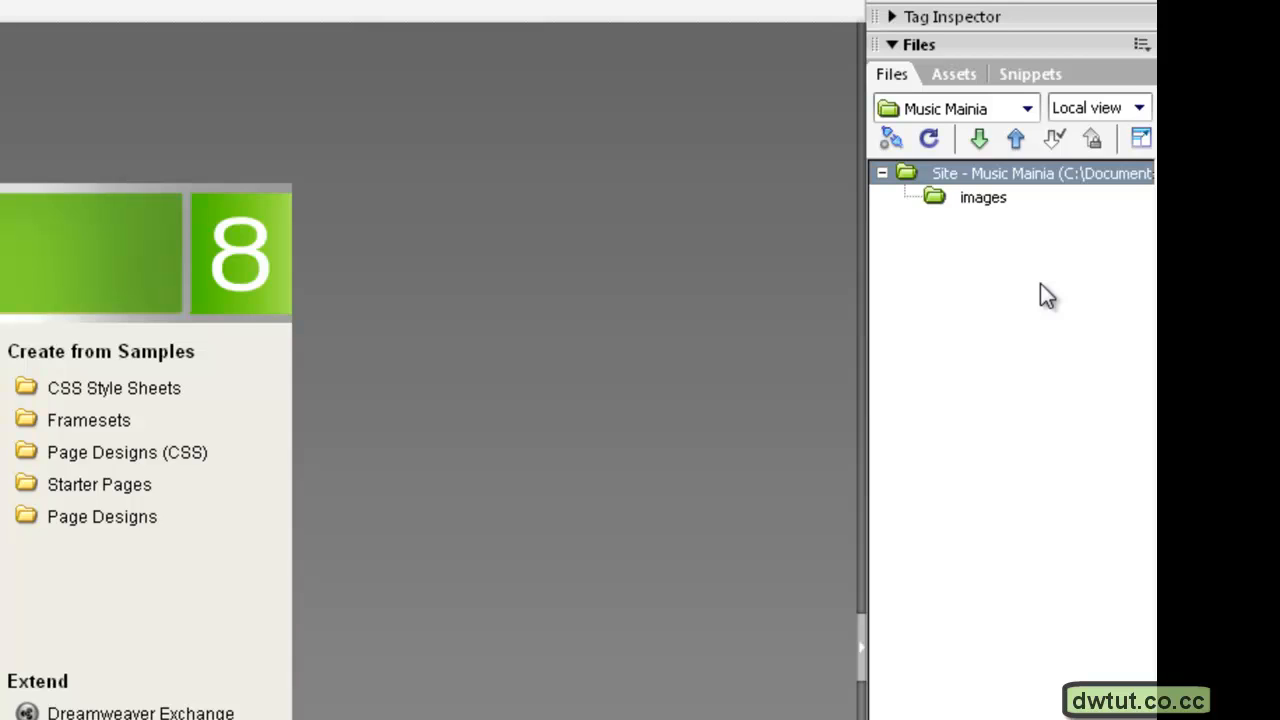
pyautogui.rightClick(958, 177)
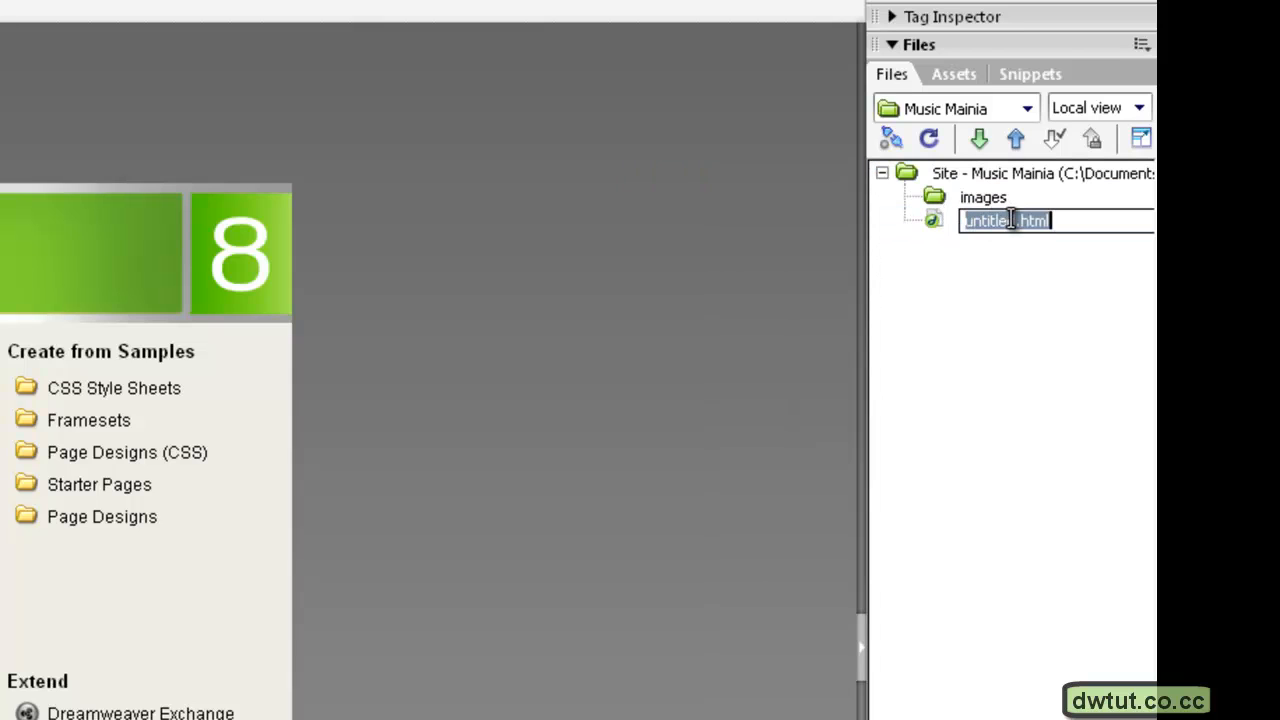
pyautogui.write('tem')
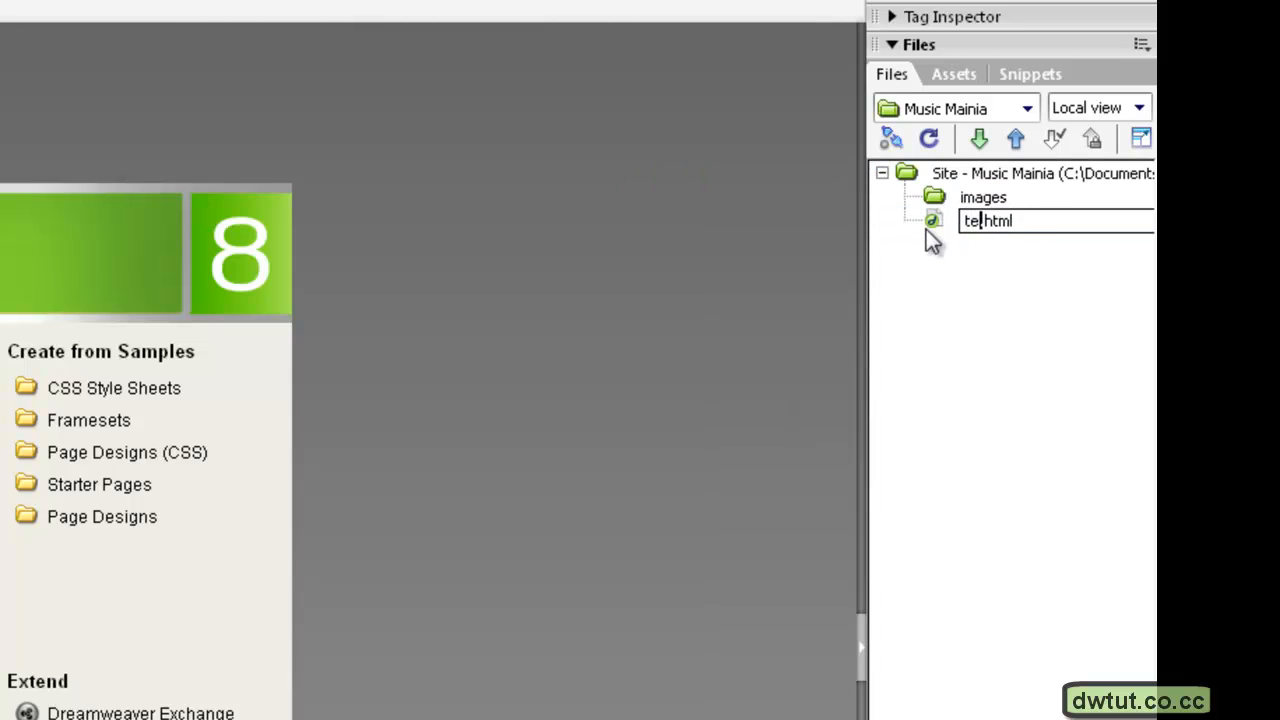
pyautogui.write('plate')
pyautogui.press('Return')
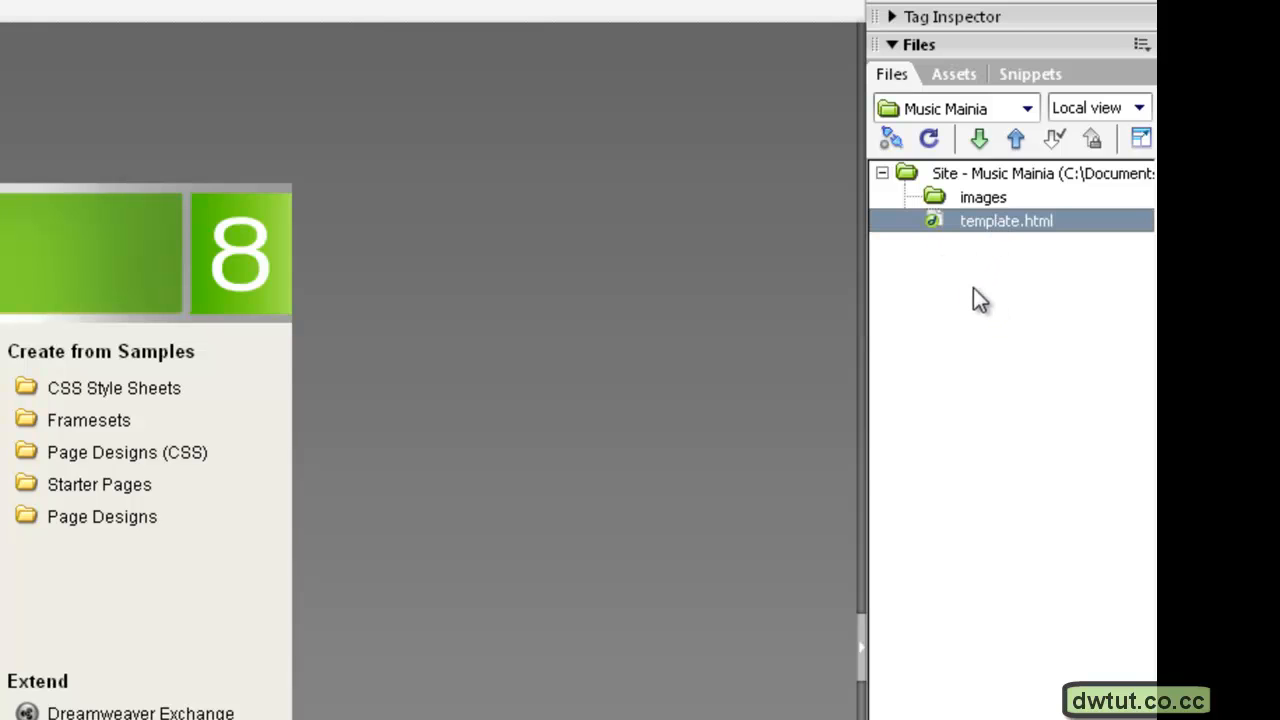
# Open template.html, look over its source code and return to Design view.
pyautogui.doubleClick(991, 221)
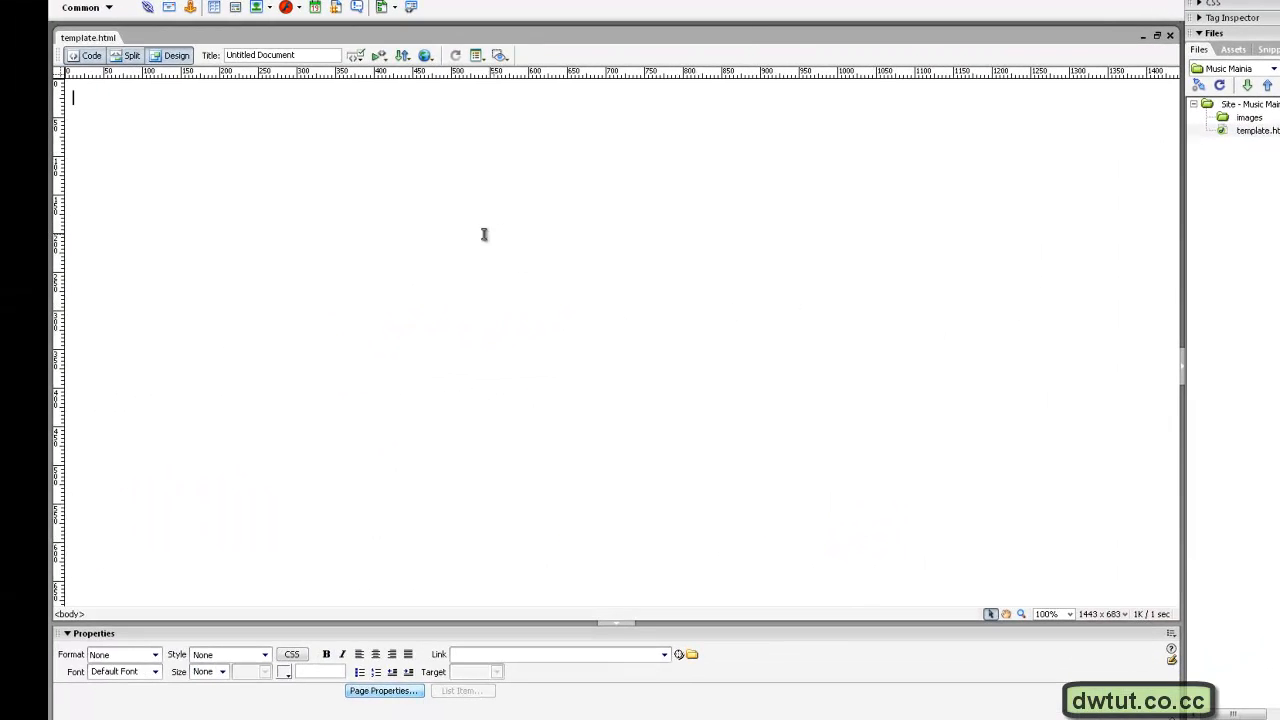
pyautogui.click(88, 56)
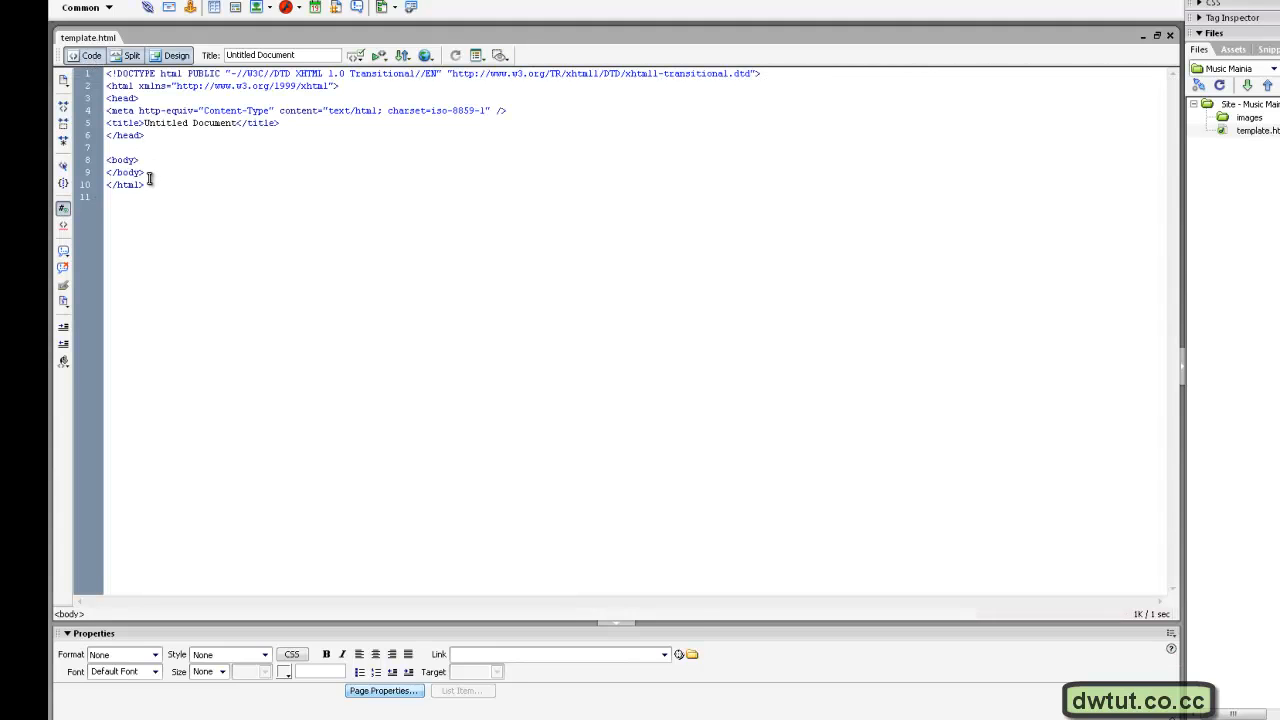
pyautogui.hotkey('ctrl', 'a')
pyautogui.click(214, 214)
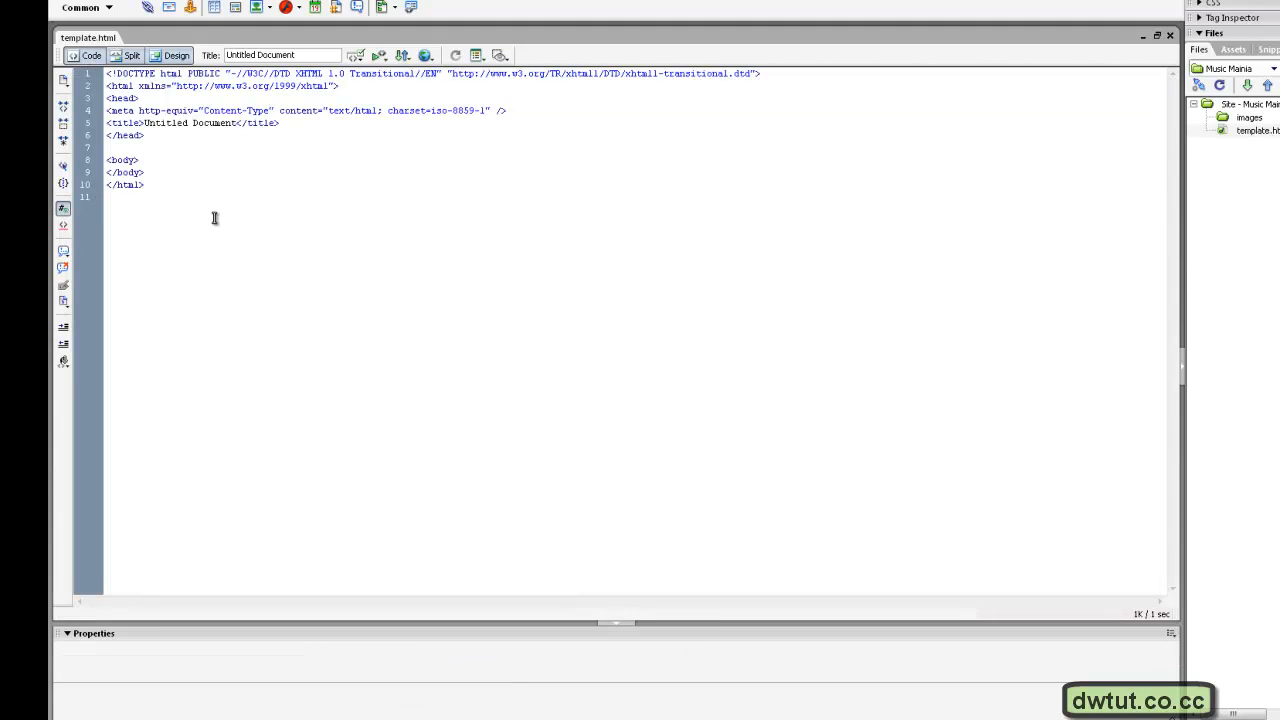
pyautogui.click(174, 55)
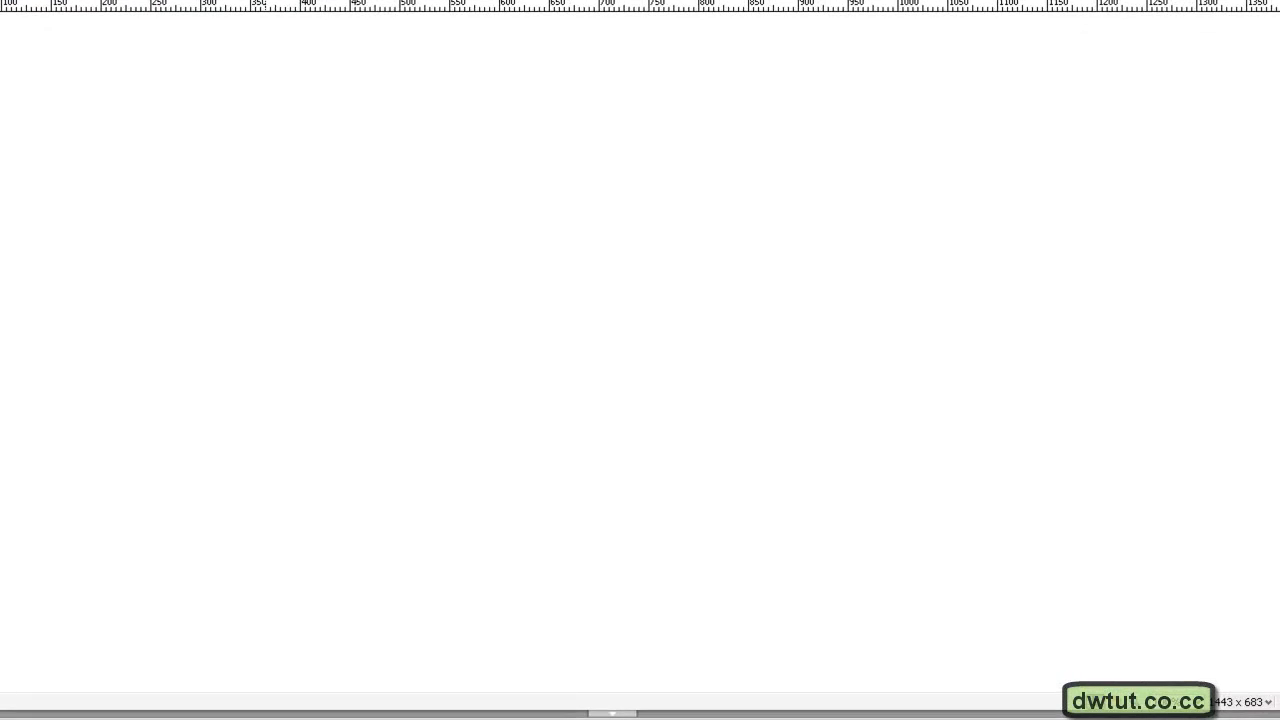
# In the page properties, set the page font to Arial, Helvetica, sans-serif in bold at 16 pixels.
pyautogui.hotkey('ctrl', 'j')
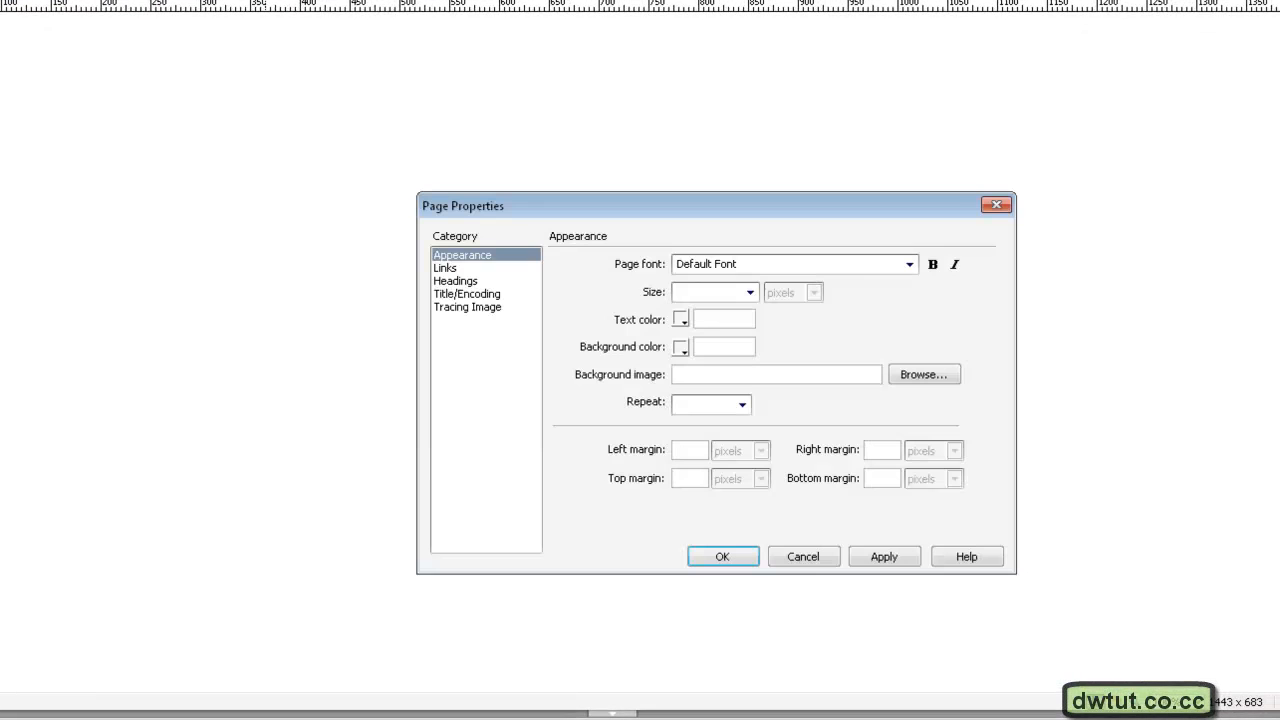
pyautogui.click(909, 264)
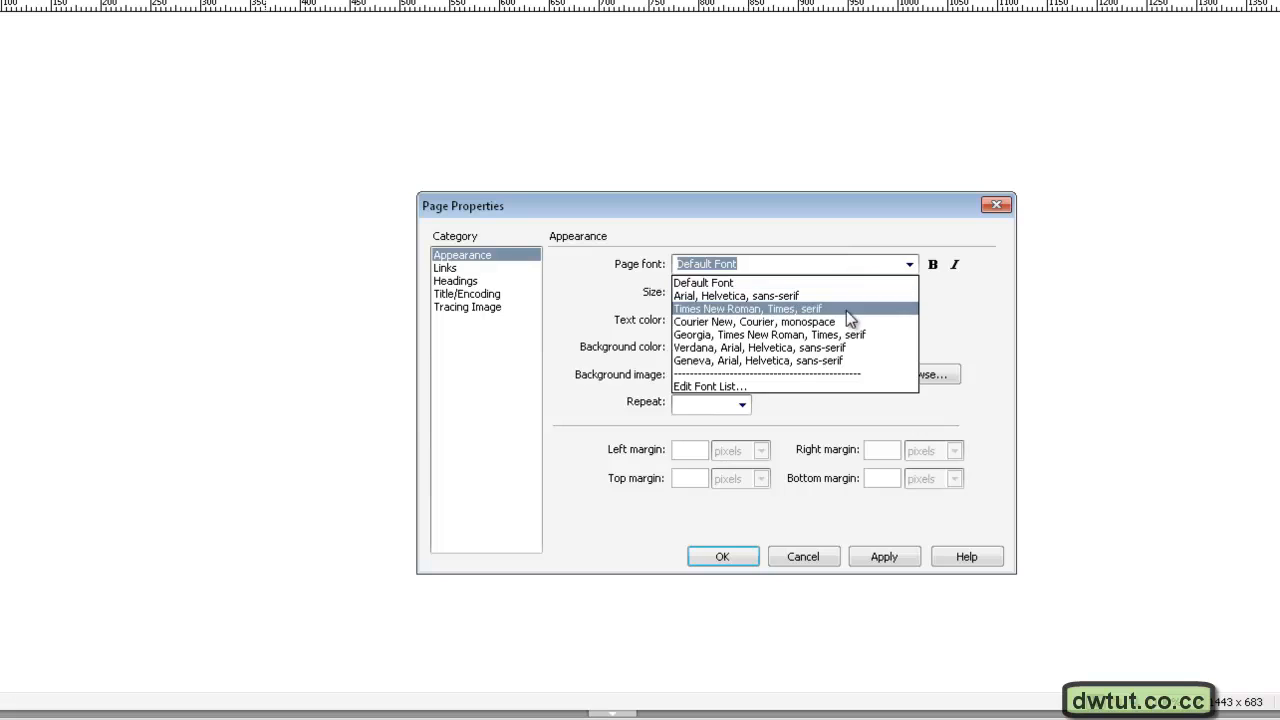
pyautogui.click(836, 296)
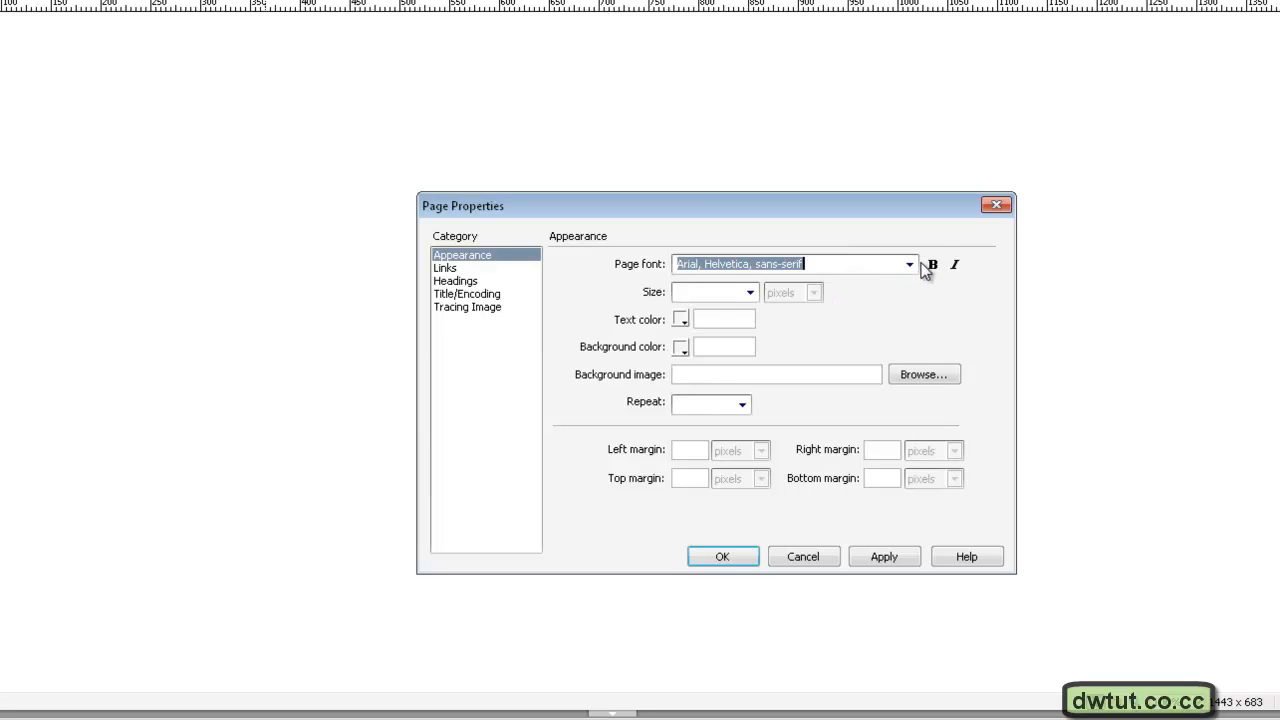
pyautogui.click(932, 264)
pyautogui.click(750, 292)
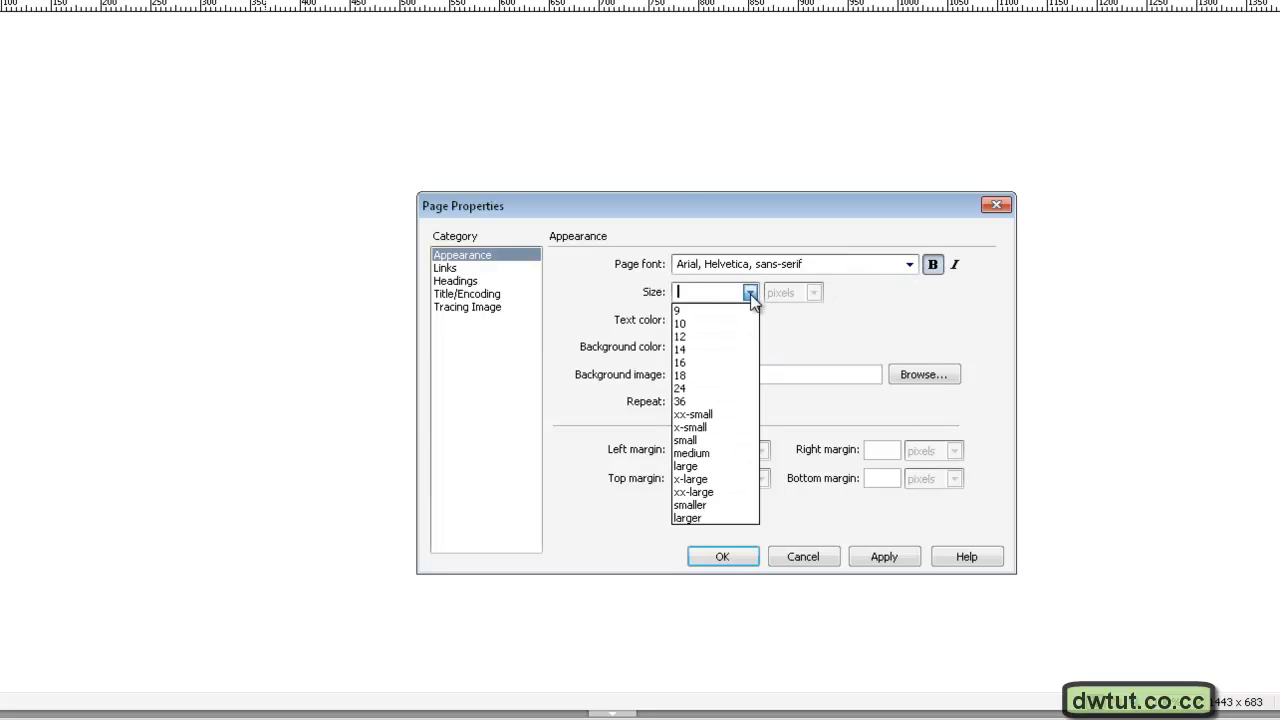
pyautogui.click(705, 362)
# Set the page's text color to #FFFFFF and background color to #999999, and apply the changes.
pyautogui.click(684, 320)
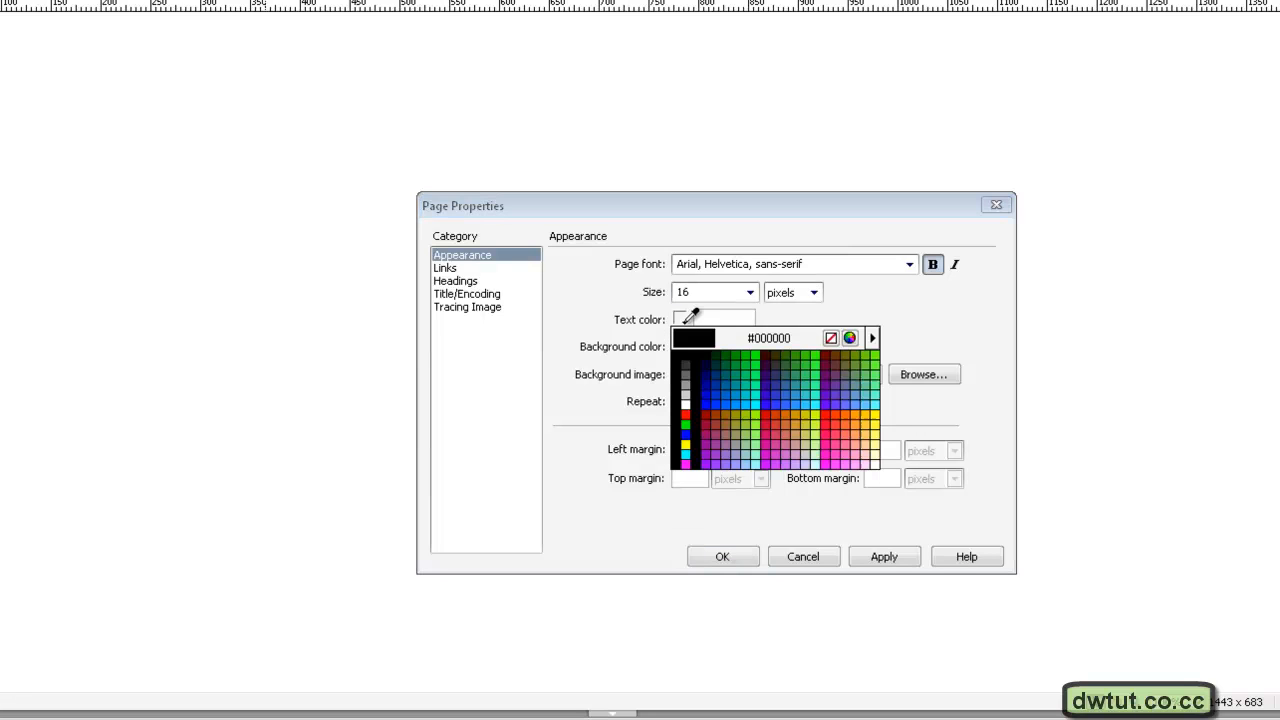
pyautogui.click(685, 402)
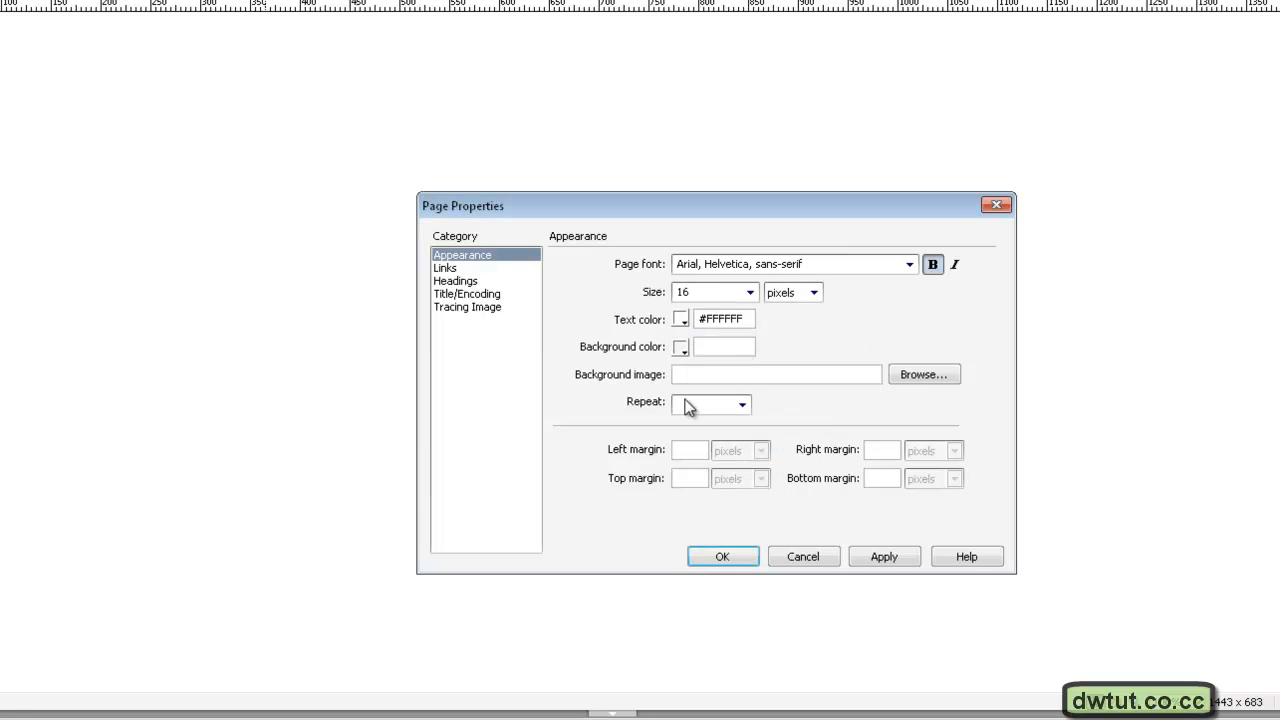
pyautogui.click(684, 348)
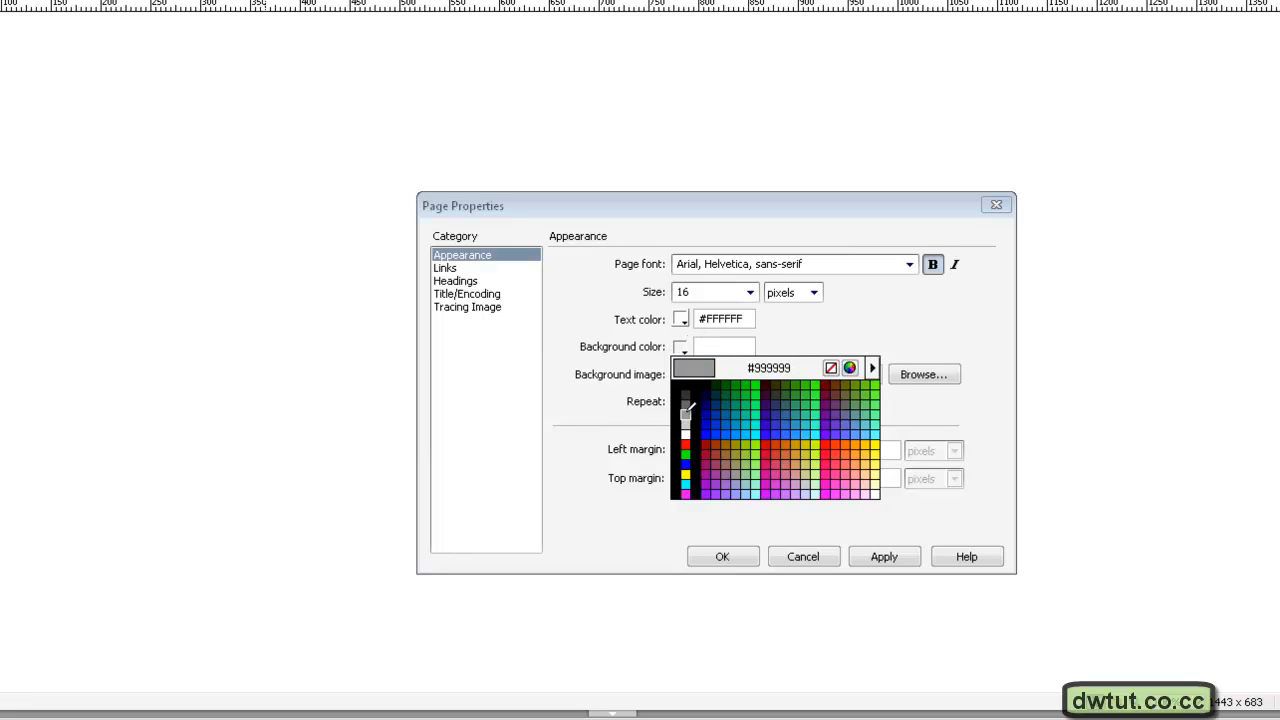
pyautogui.click(686, 412)
pyautogui.click(870, 557)
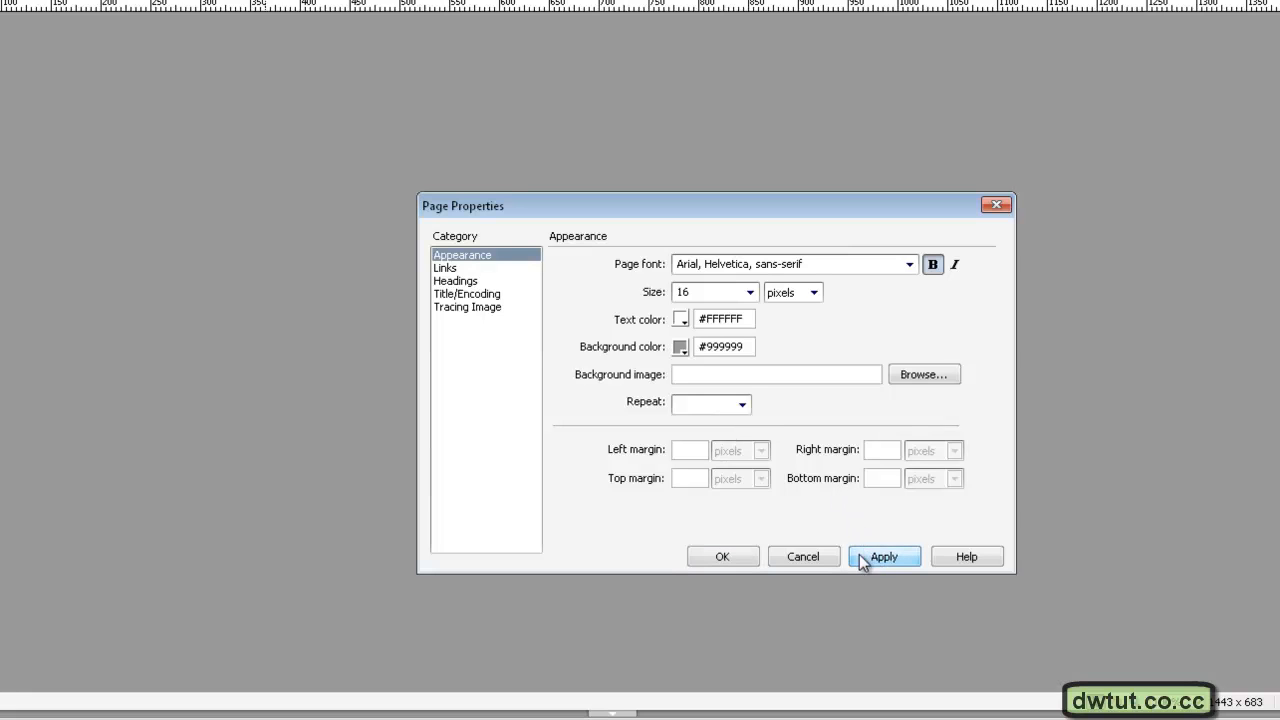
# In the page's link properties, set the size to 16 pixels, link color to #CCCCCC and visited links to #00FFFF.
pyautogui.click(455, 270)
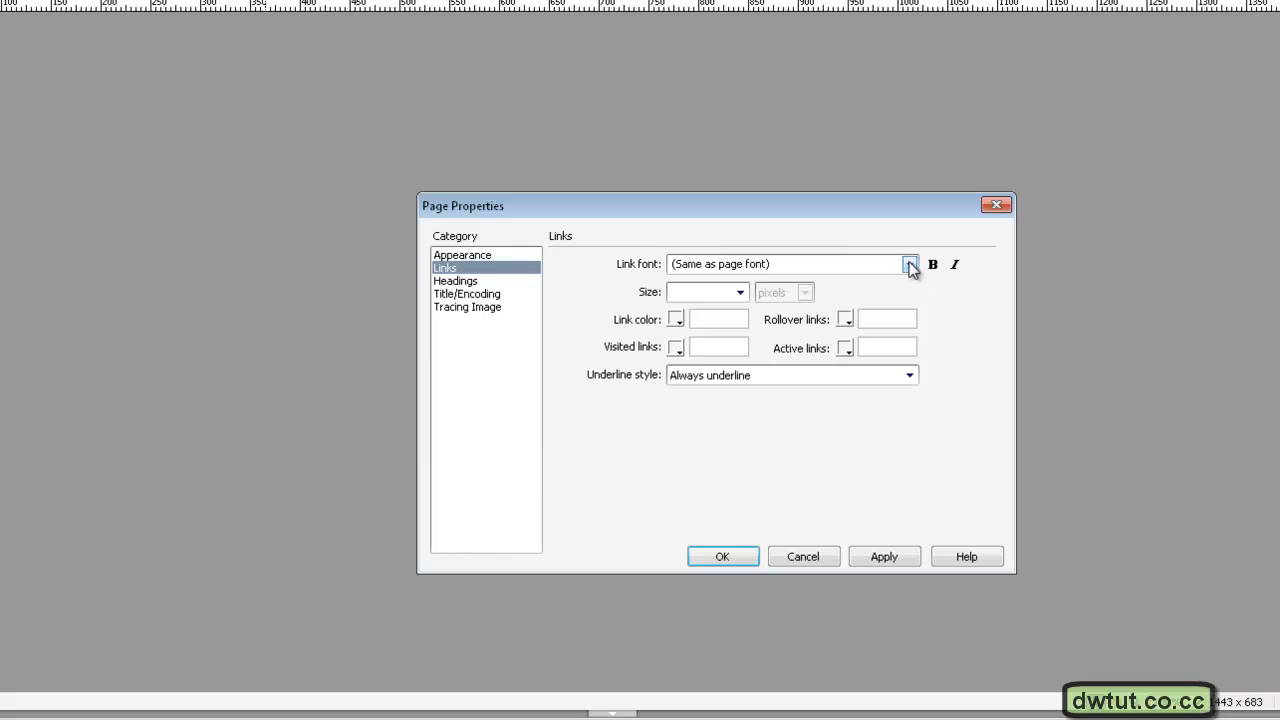
pyautogui.click(740, 292)
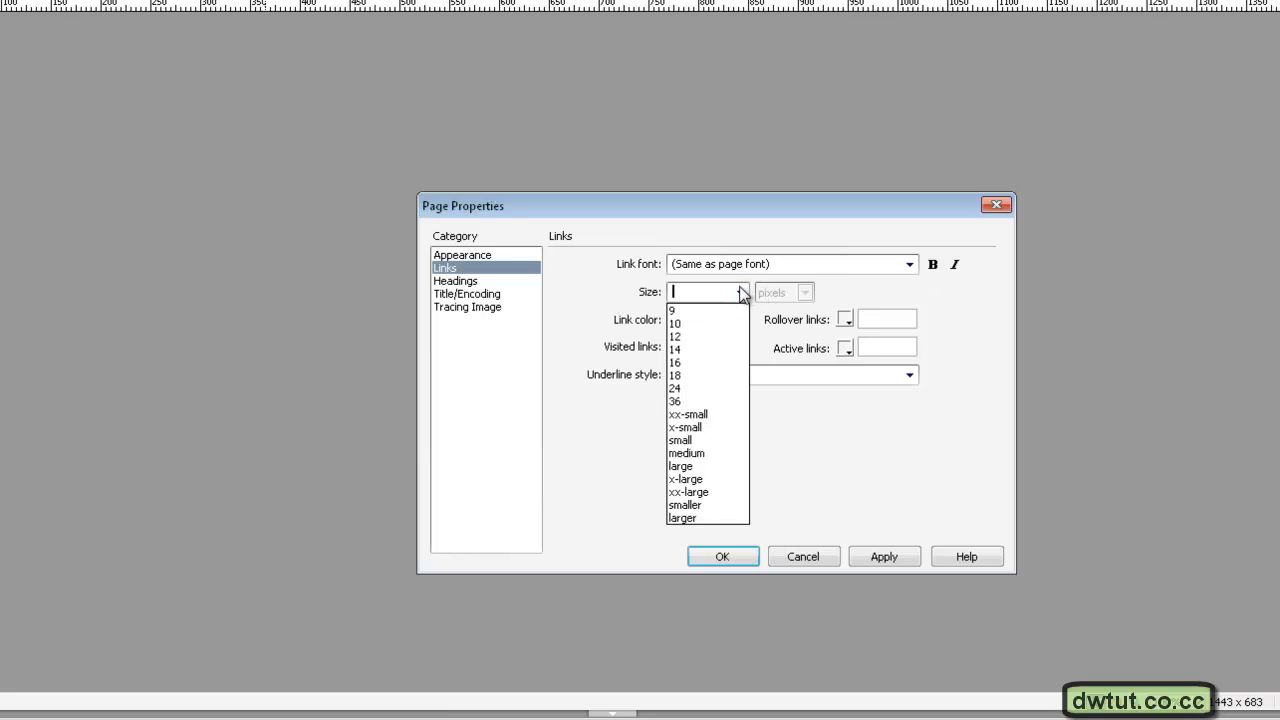
pyautogui.click(712, 358)
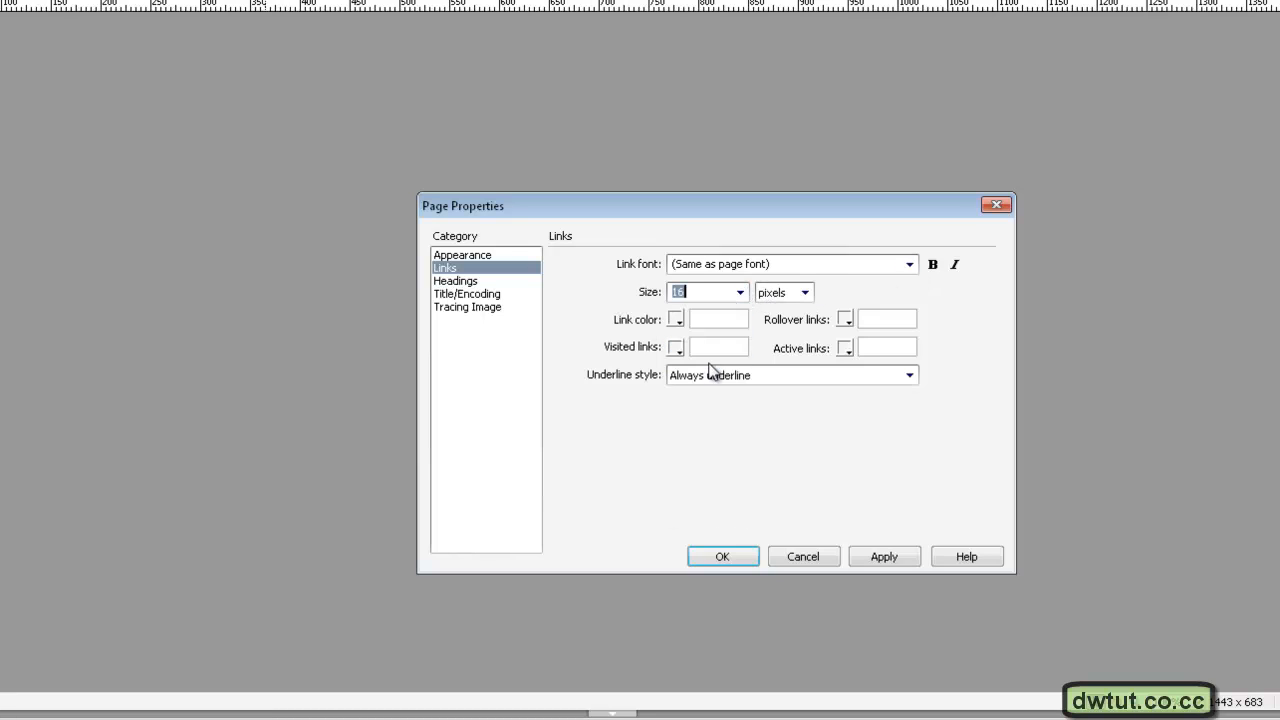
pyautogui.click(676, 319)
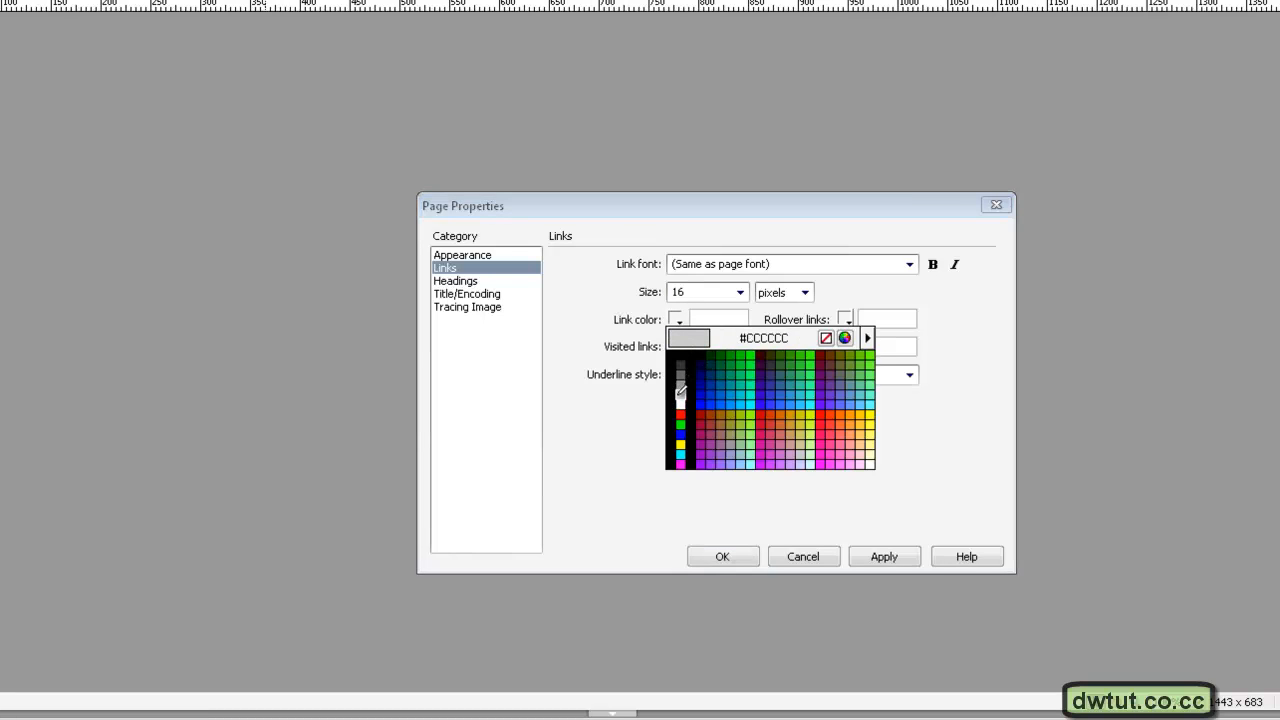
pyautogui.click(680, 390)
pyautogui.click(680, 348)
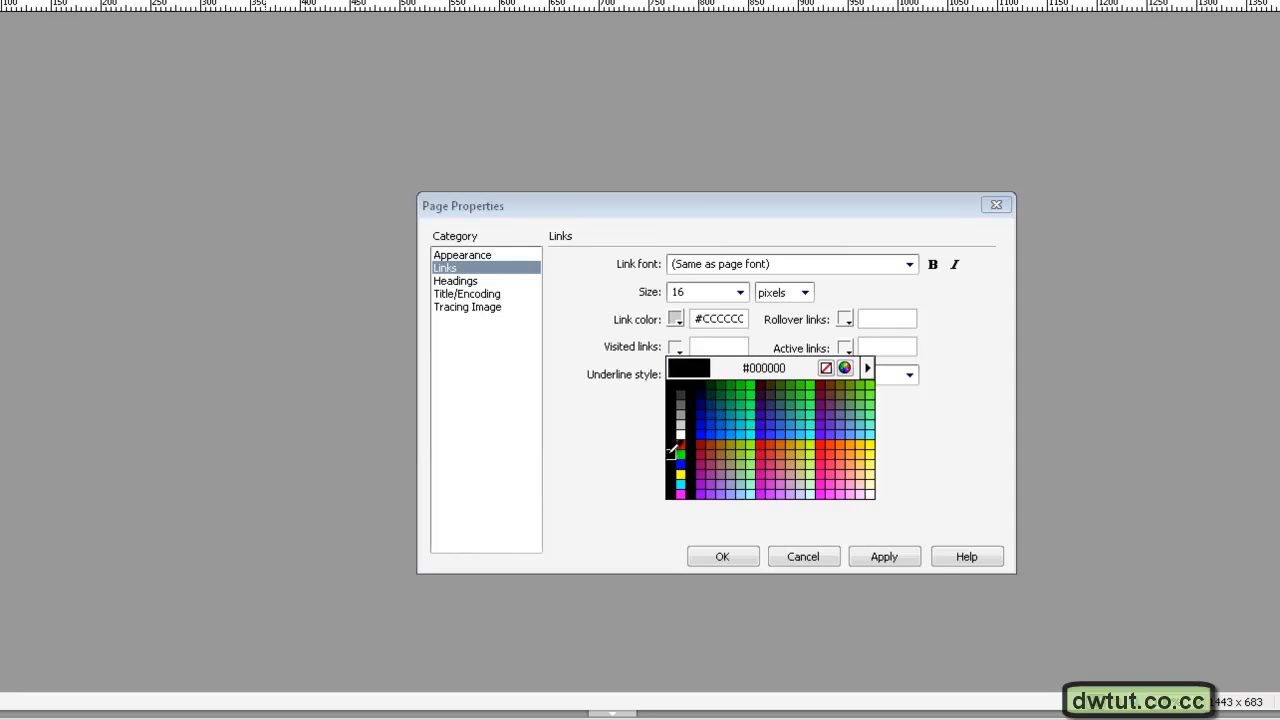
pyautogui.click(681, 484)
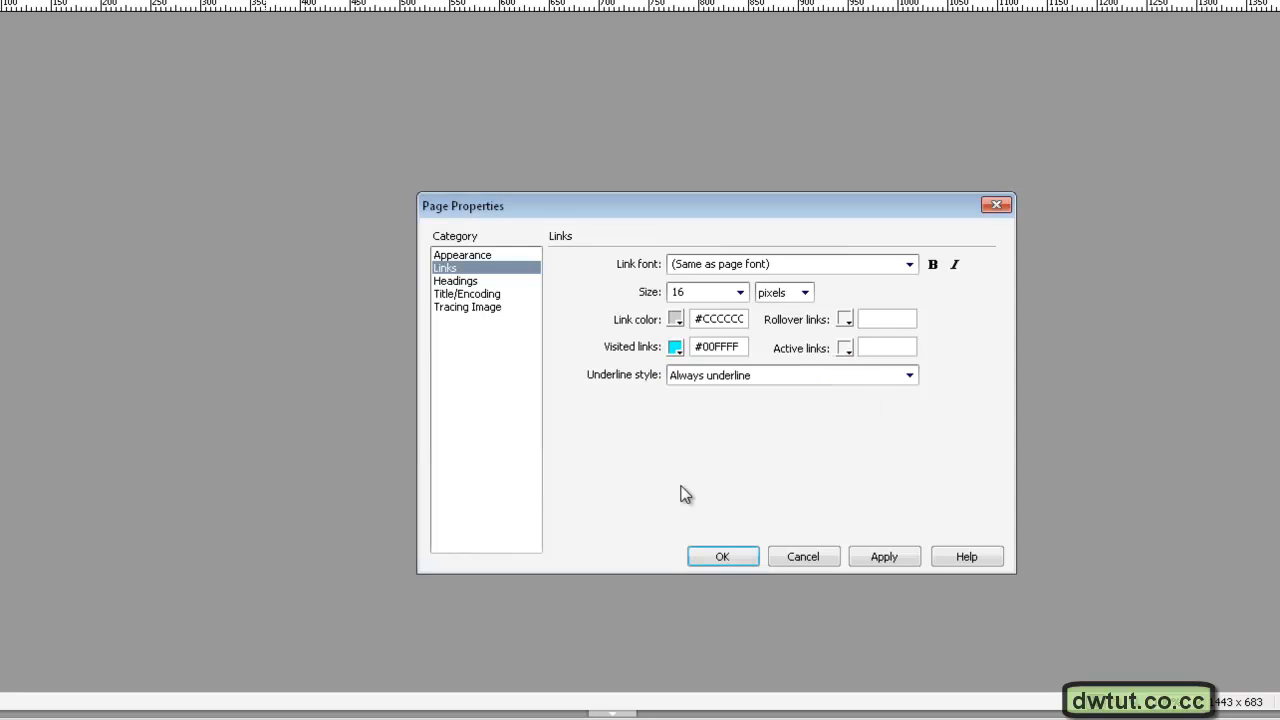
# Set rollover links to #0033FF, active links to #006600 and the underline style to Show underline only on rollover.
pyautogui.click(845, 319)
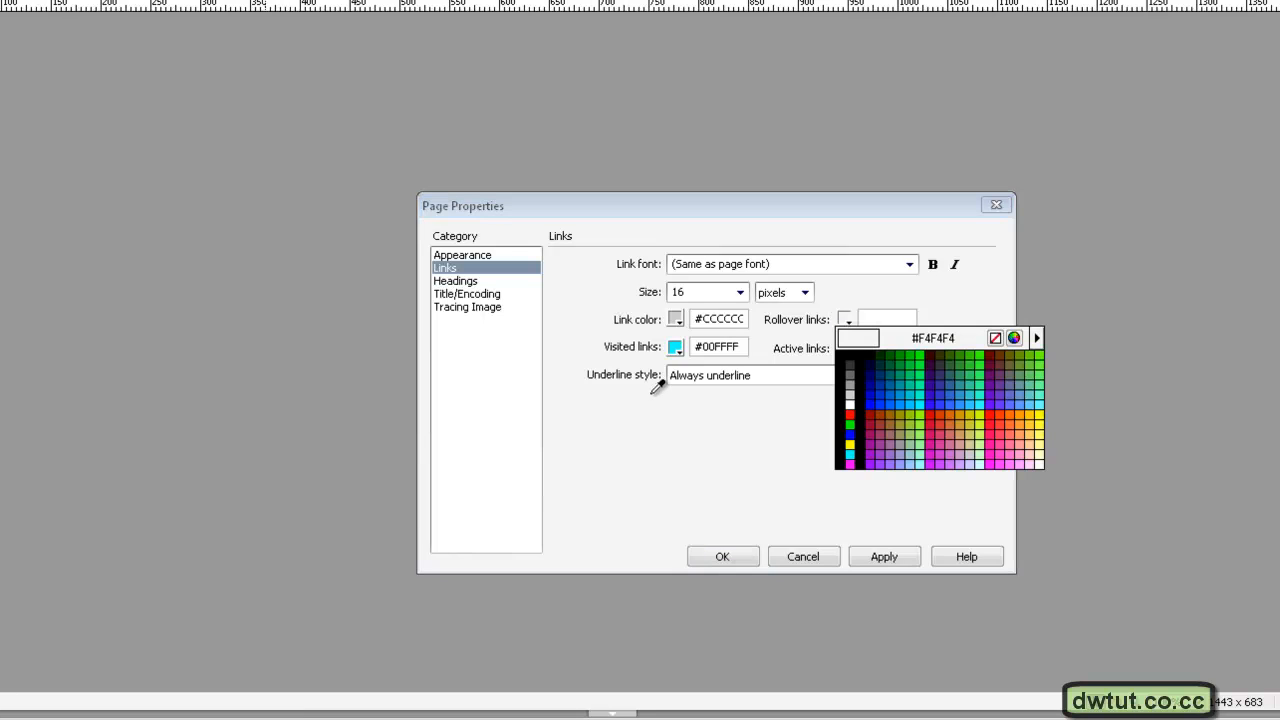
pyautogui.click(880, 407)
pyautogui.click(846, 348)
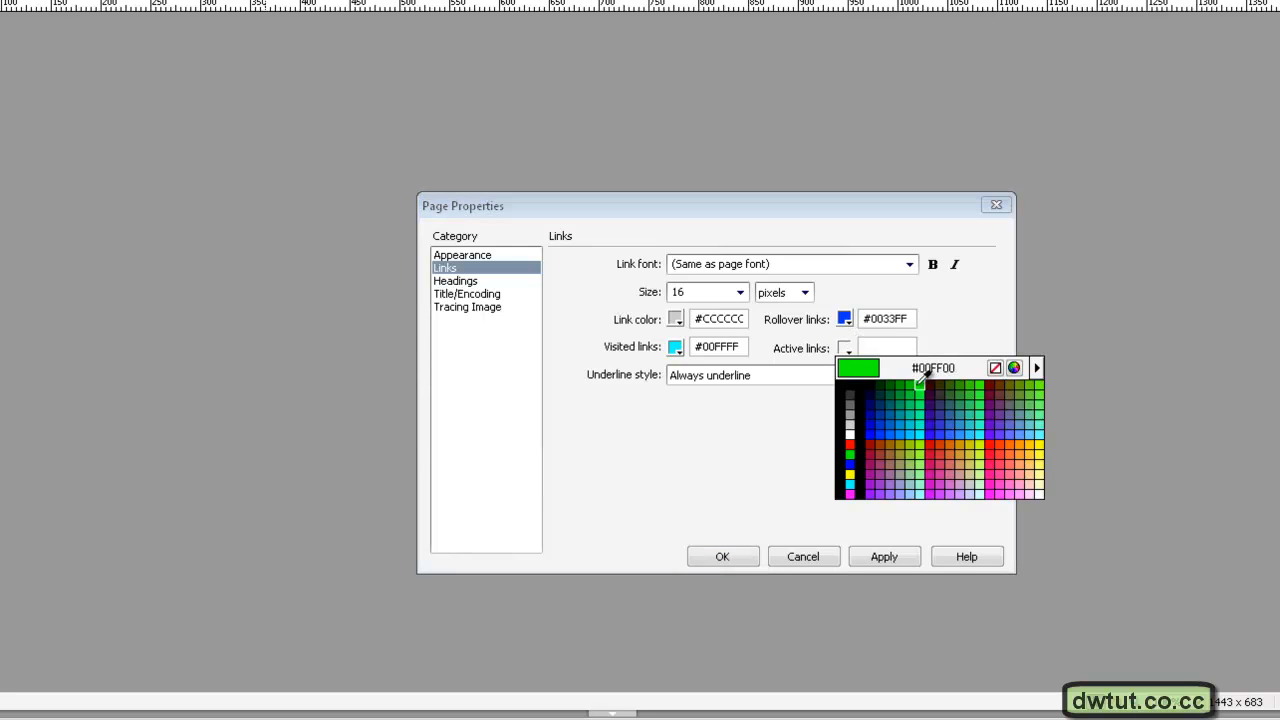
pyautogui.click(890, 386)
pyautogui.click(863, 375)
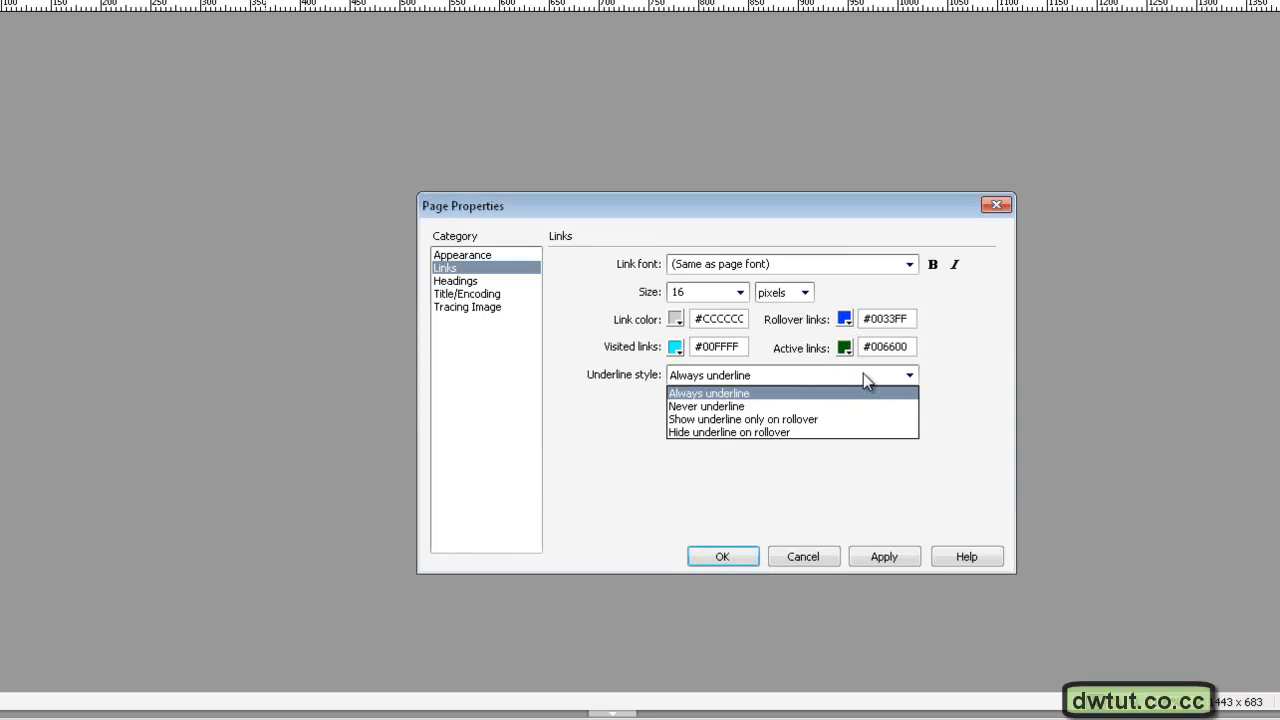
pyautogui.click(799, 420)
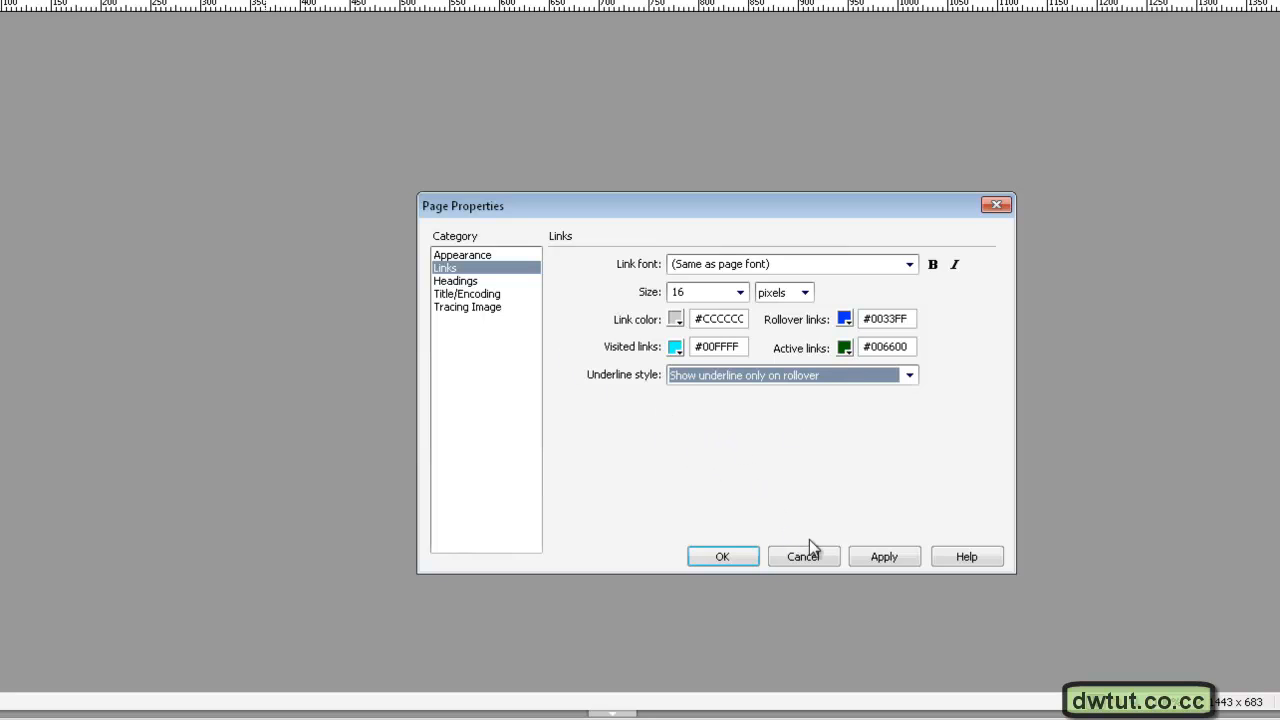
# Look over the Title/Encoding, Headings and Tracing Image settings, and apply and close the page properties.
pyautogui.click(455, 296)
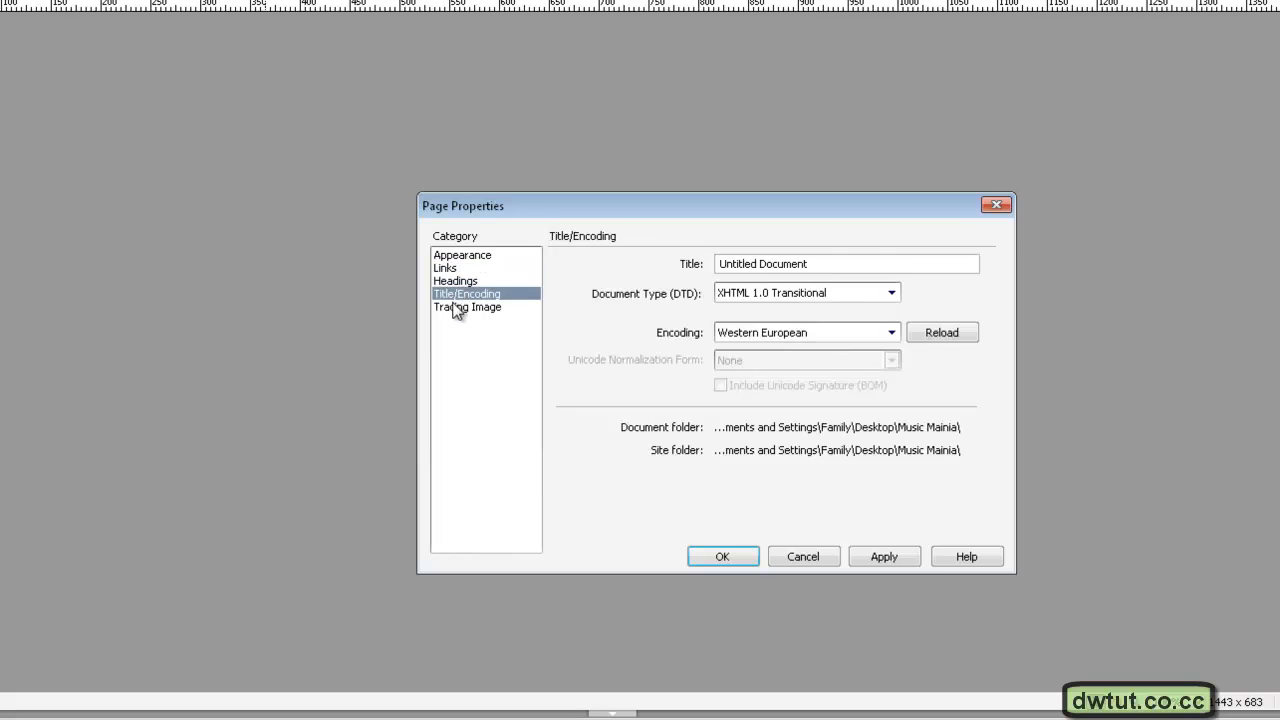
pyautogui.click(455, 308)
pyautogui.click(455, 294)
pyautogui.click(455, 283)
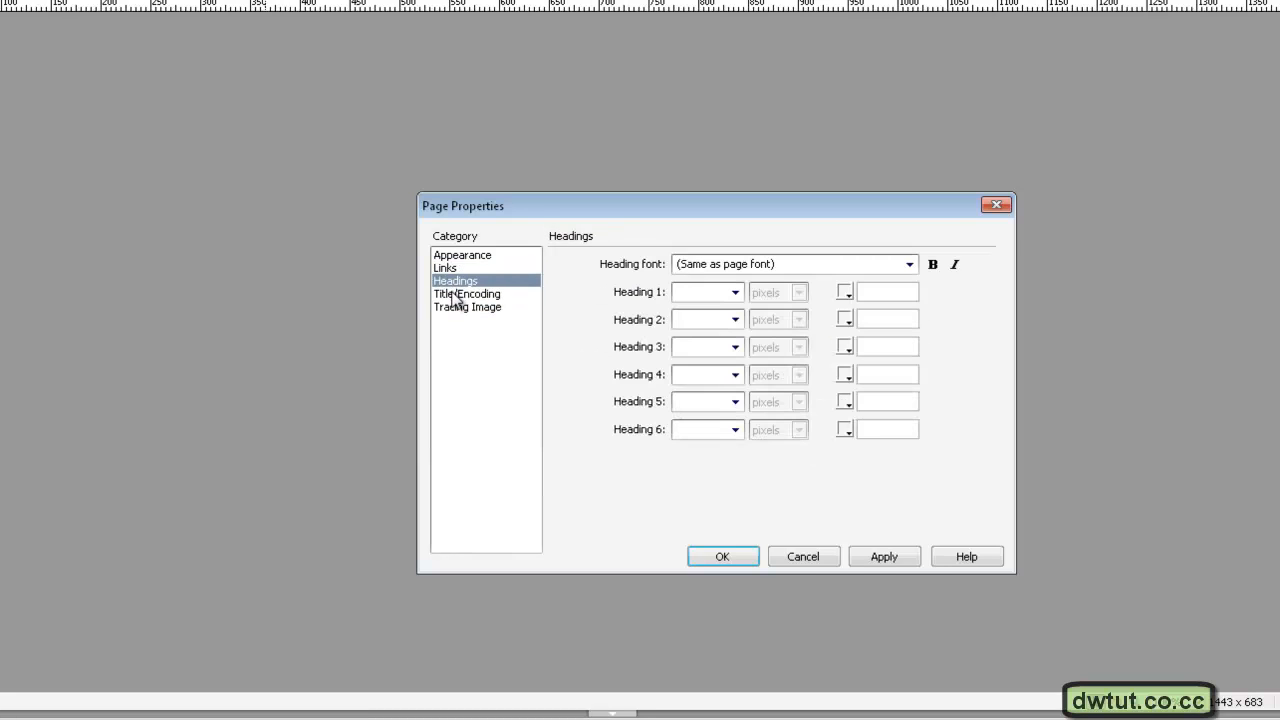
pyautogui.click(455, 295)
pyautogui.click(455, 309)
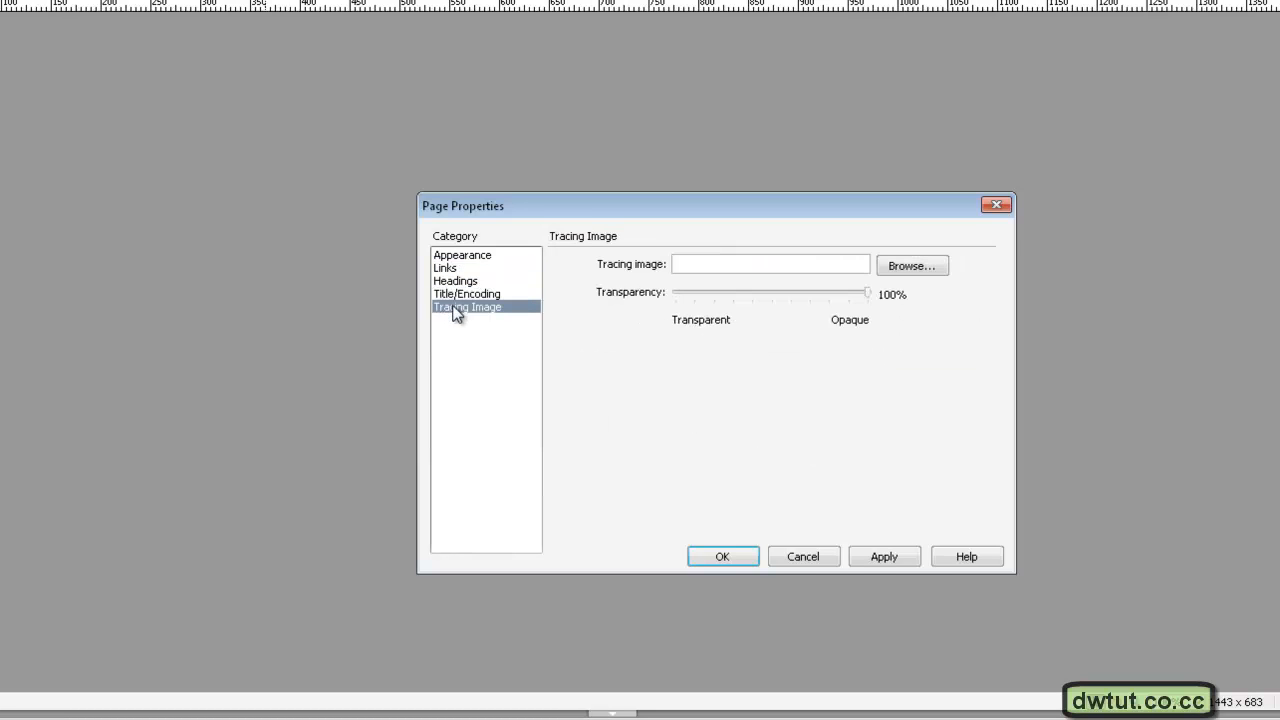
pyautogui.click(880, 556)
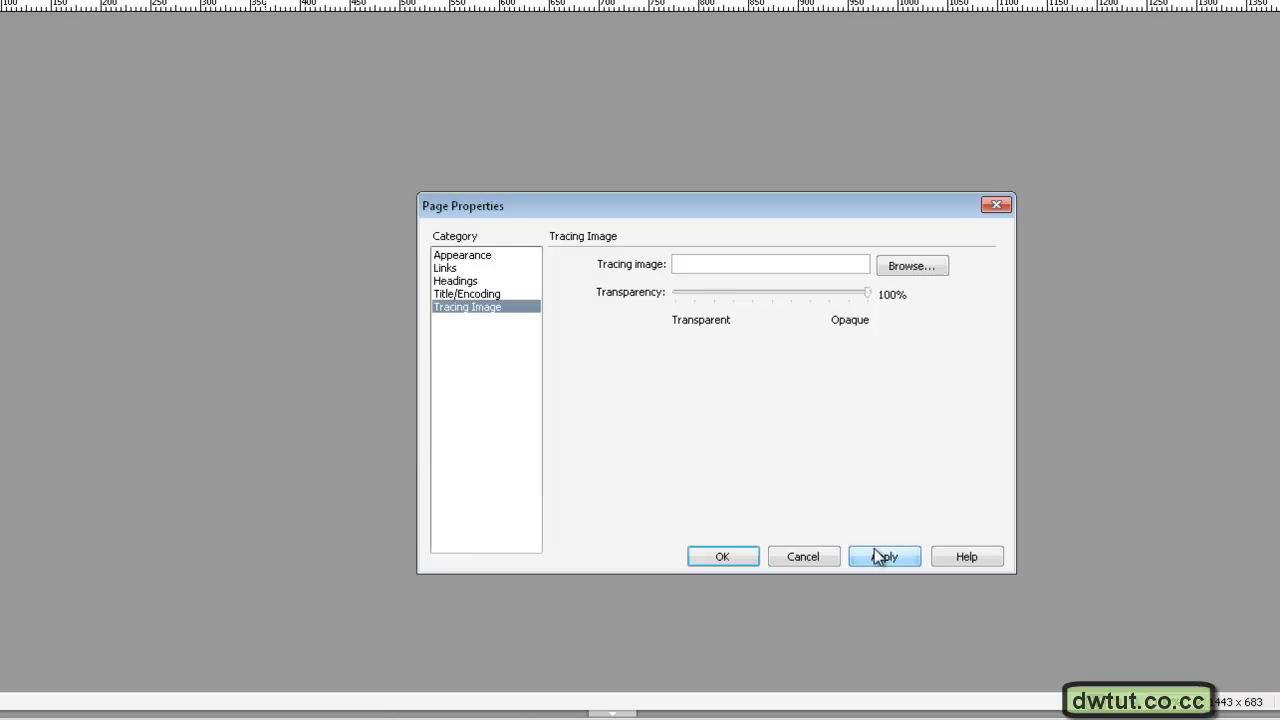
pyautogui.click(750, 556)
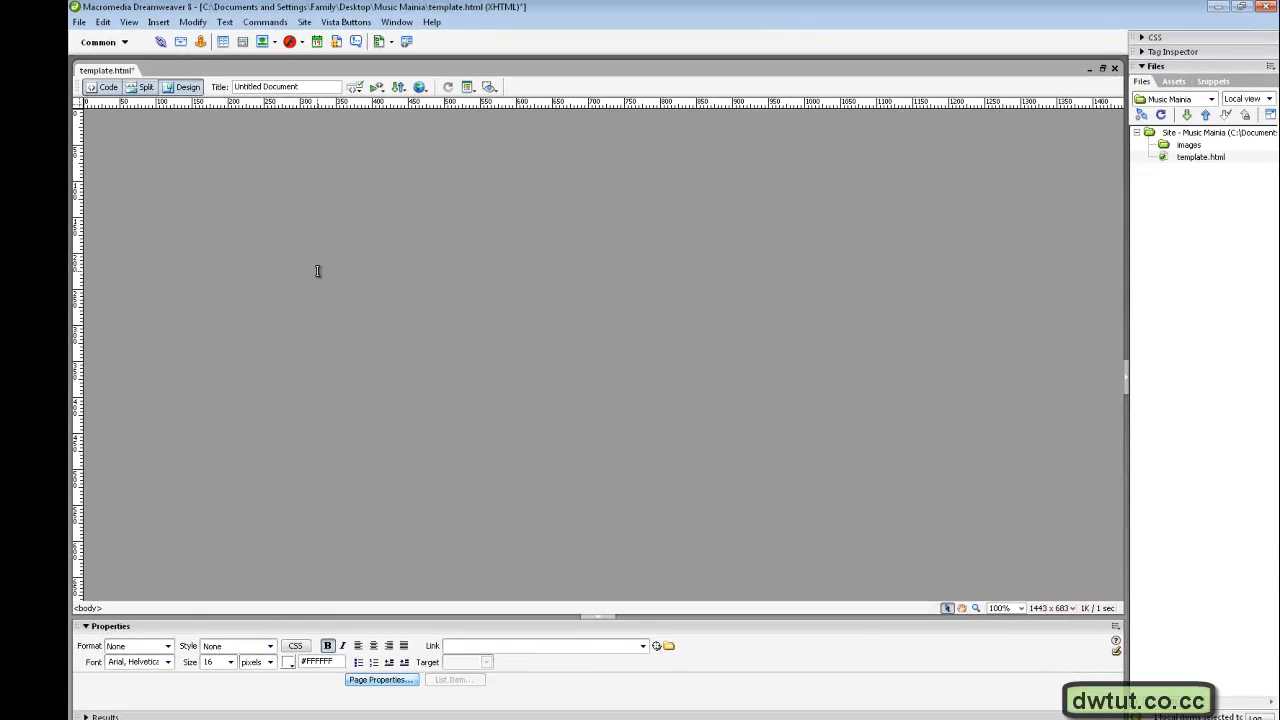
# Insert a one-row, one-column table 75 percent wide with border 0, cell padding 5 and cell spacing 0.
pyautogui.click(222, 44)
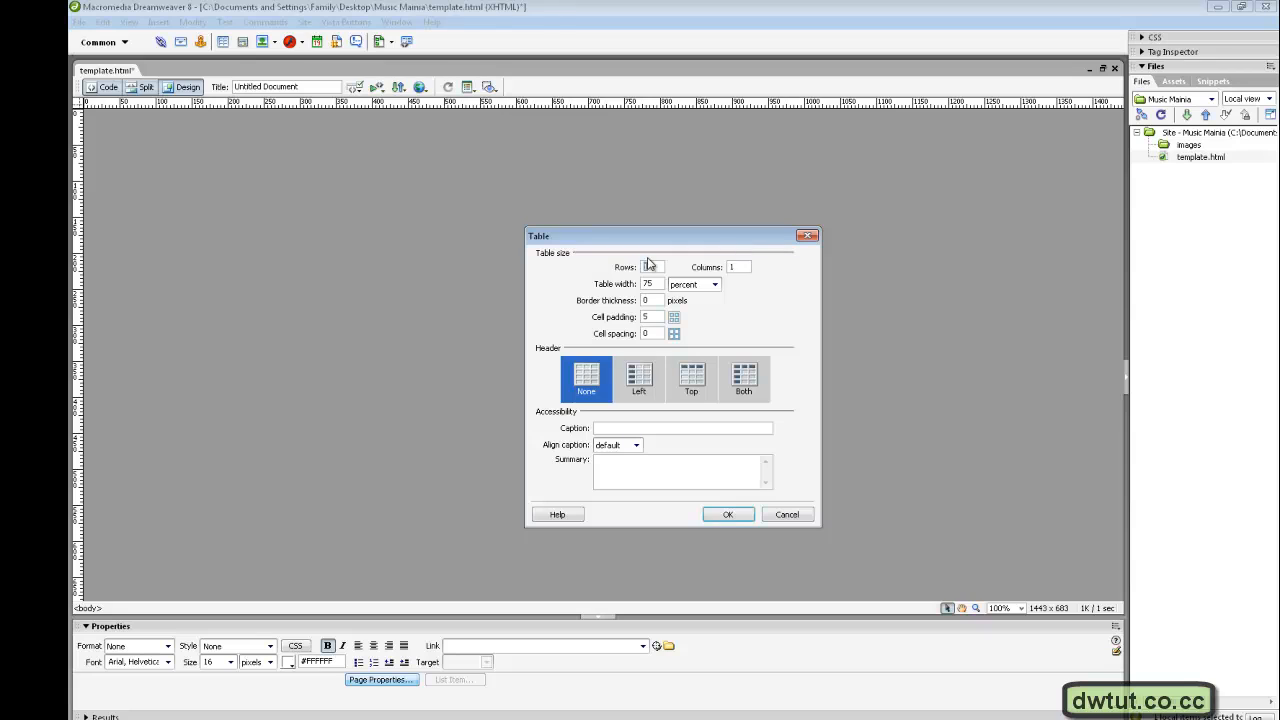
pyautogui.doubleClick(737, 267)
pyautogui.doubleClick(652, 284)
pyautogui.doubleClick(656, 318)
pyautogui.click(729, 515)
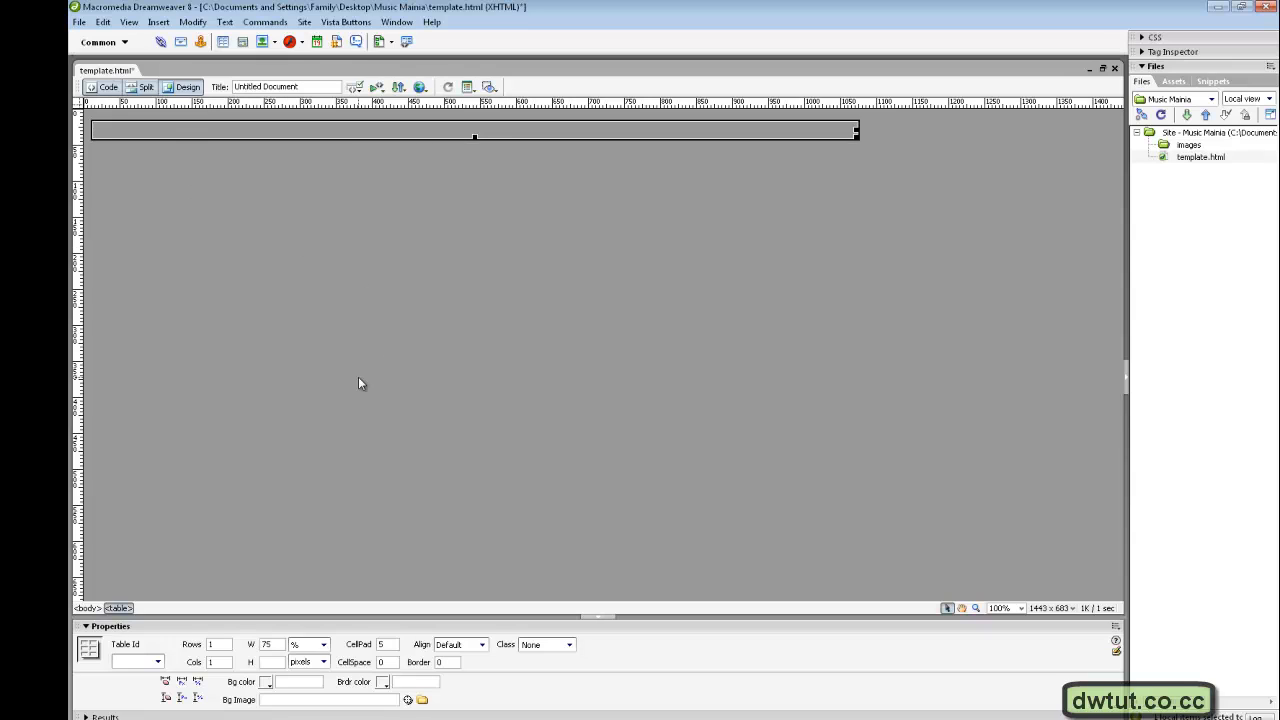
# Center the table on the page and center the content of its cell.
pyautogui.click(456, 648)
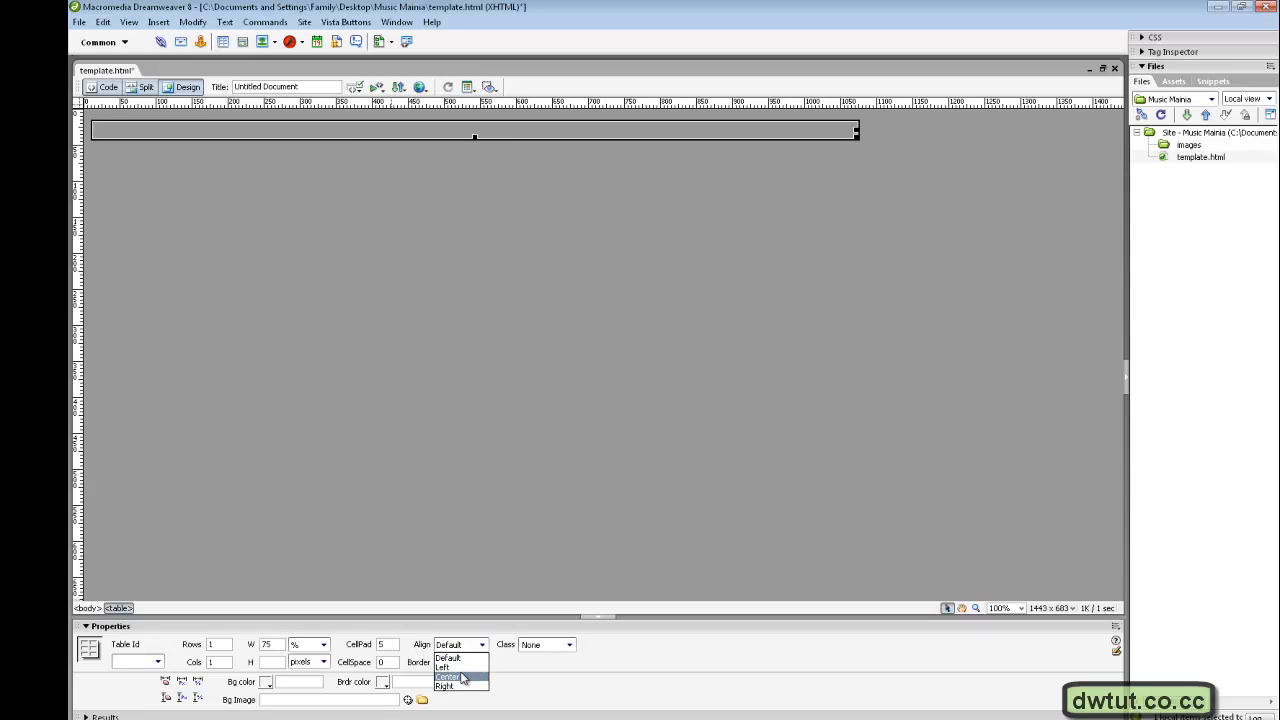
pyautogui.click(465, 675)
pyautogui.click(567, 261)
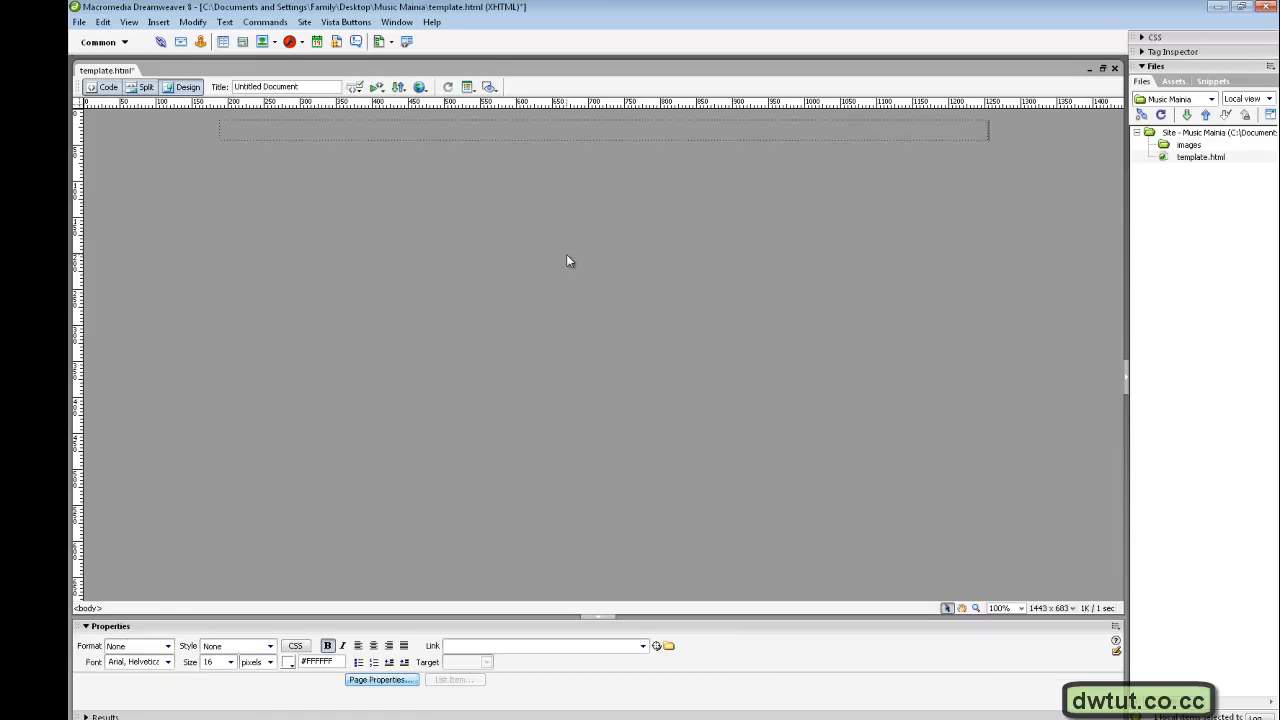
pyautogui.click(563, 135)
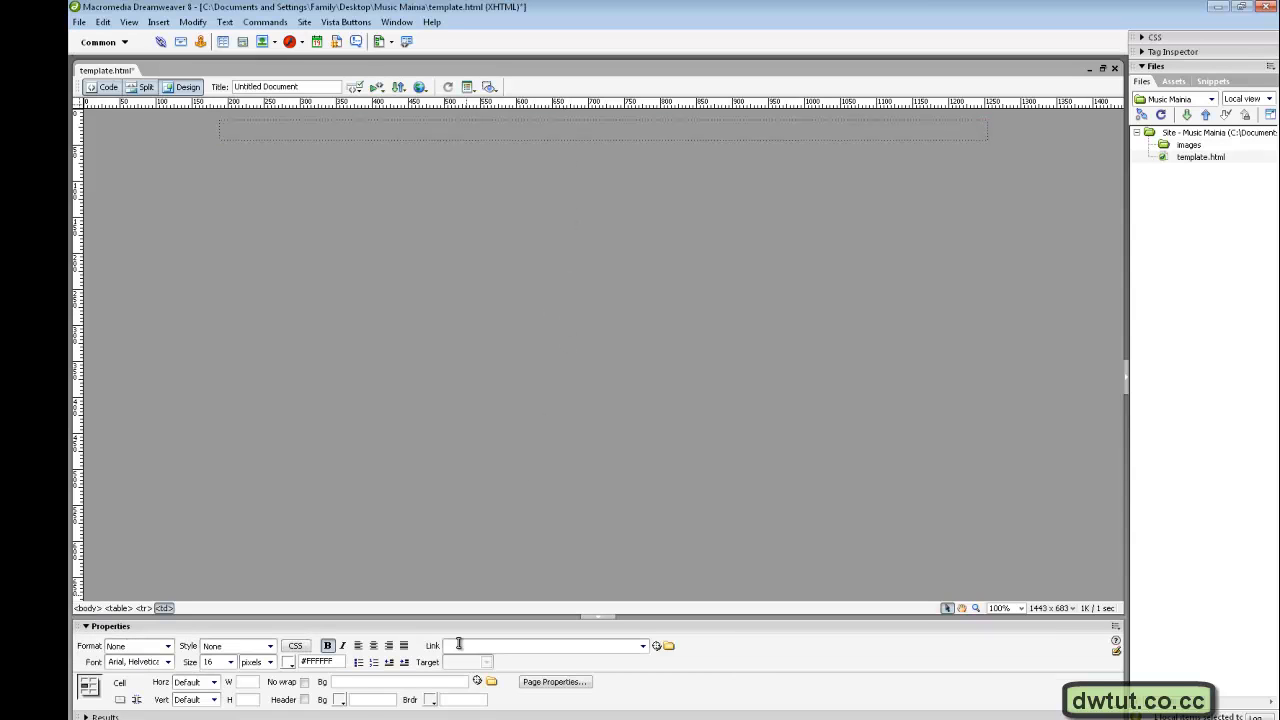
pyautogui.click(376, 648)
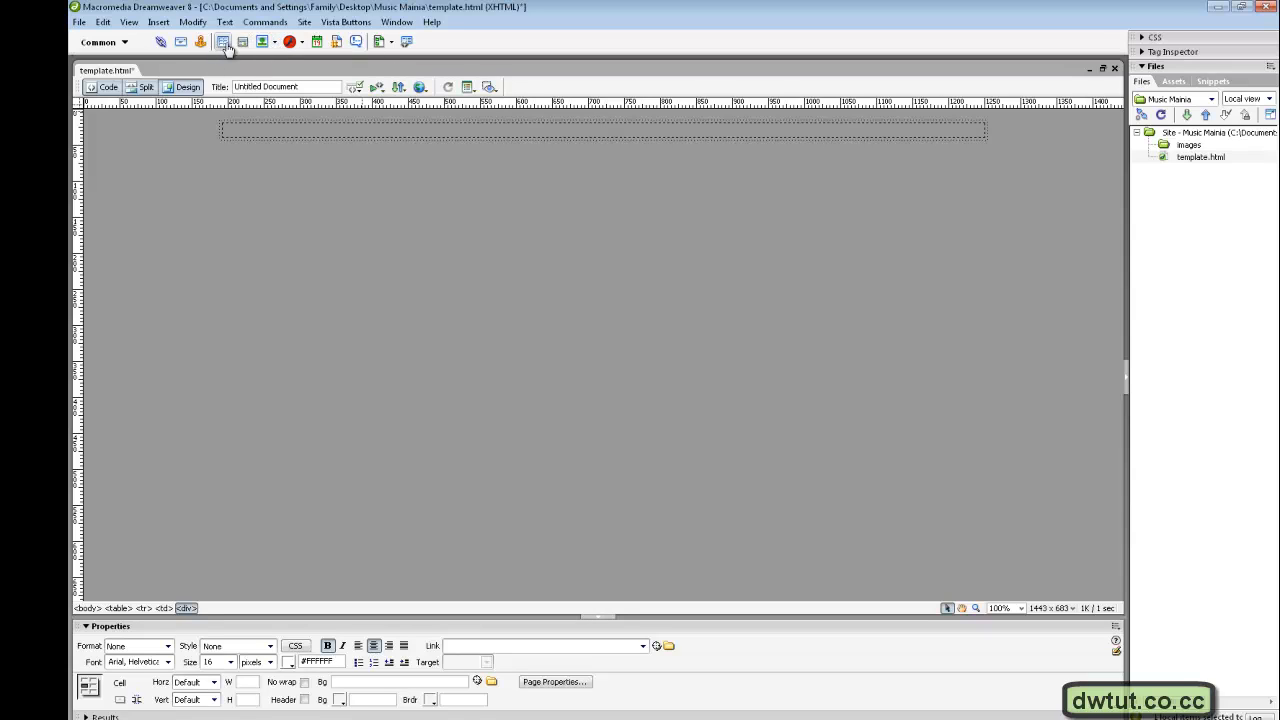
# Choose the image file Unknown from the Desktop to insert into the table cell.
pyautogui.click(276, 43)
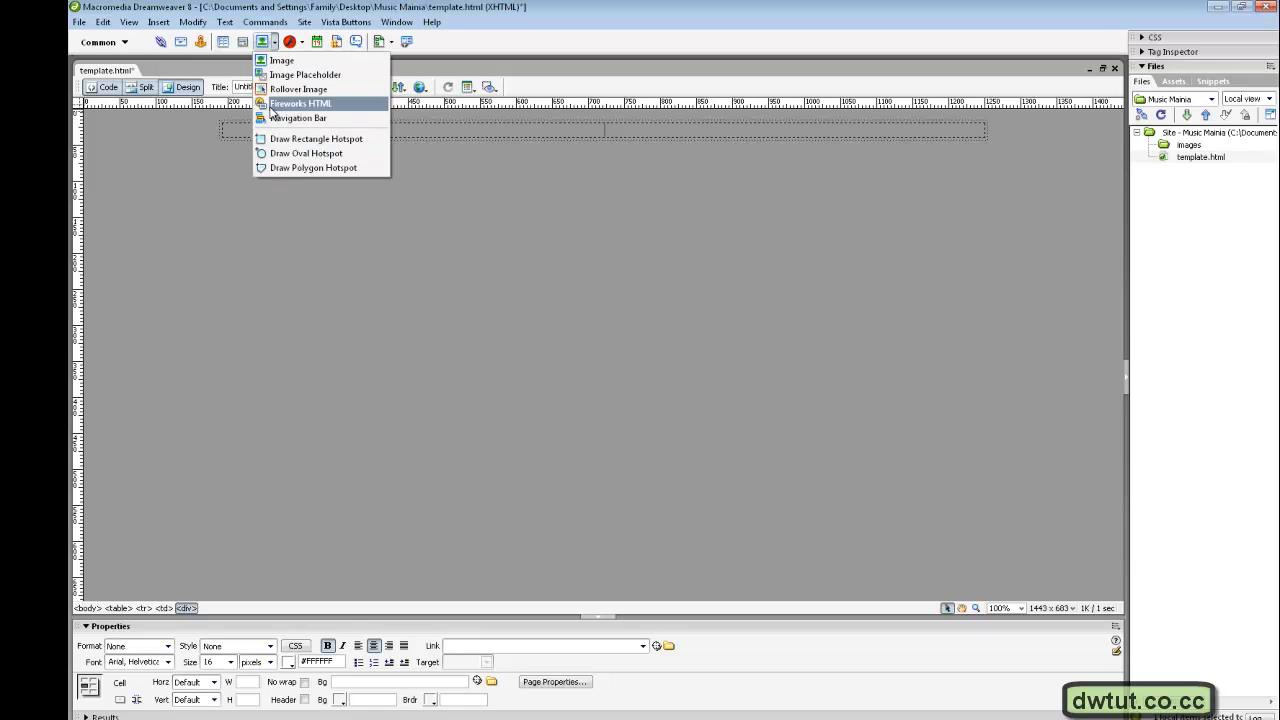
pyautogui.click(279, 63)
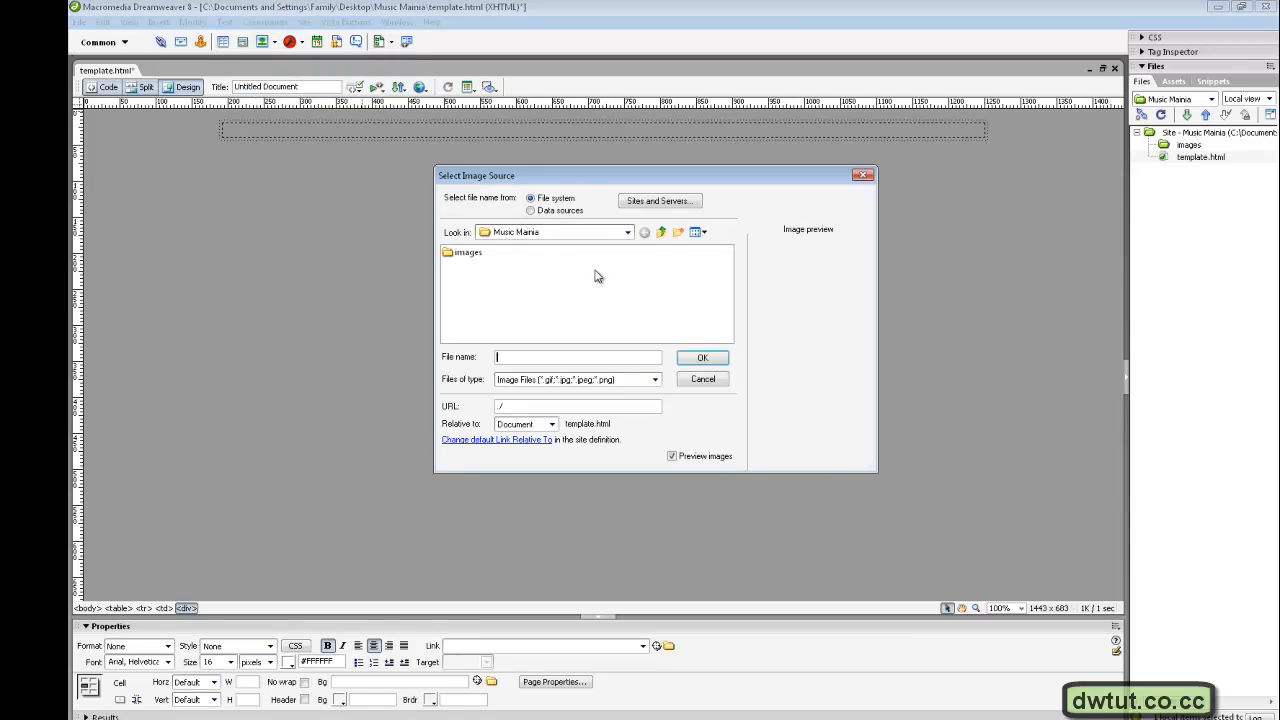
pyautogui.click(661, 232)
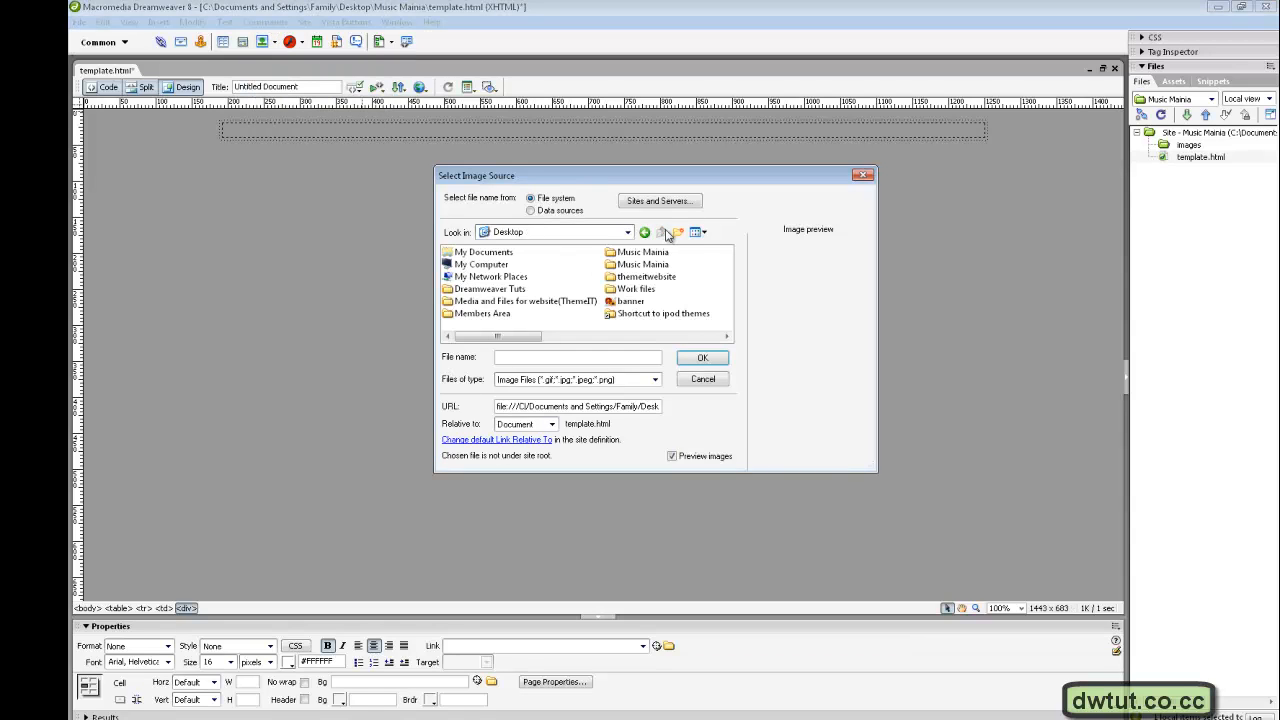
pyautogui.click(580, 337)
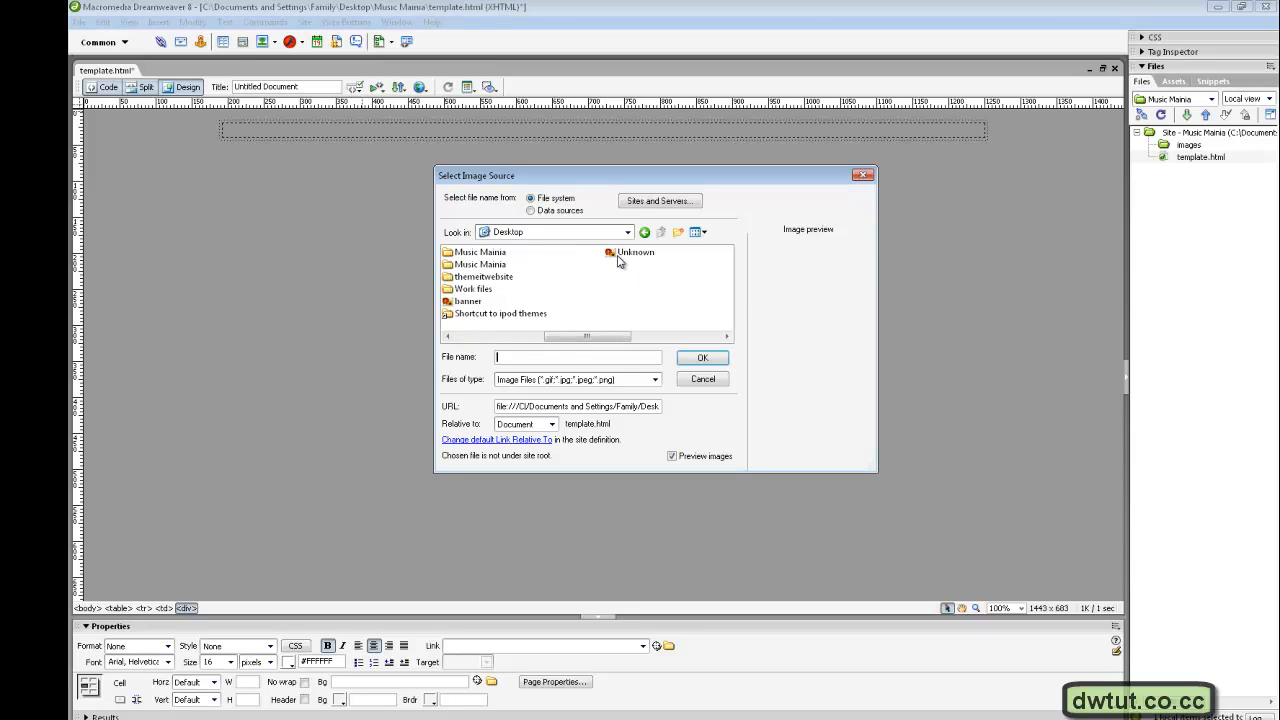
pyautogui.doubleClick(618, 256)
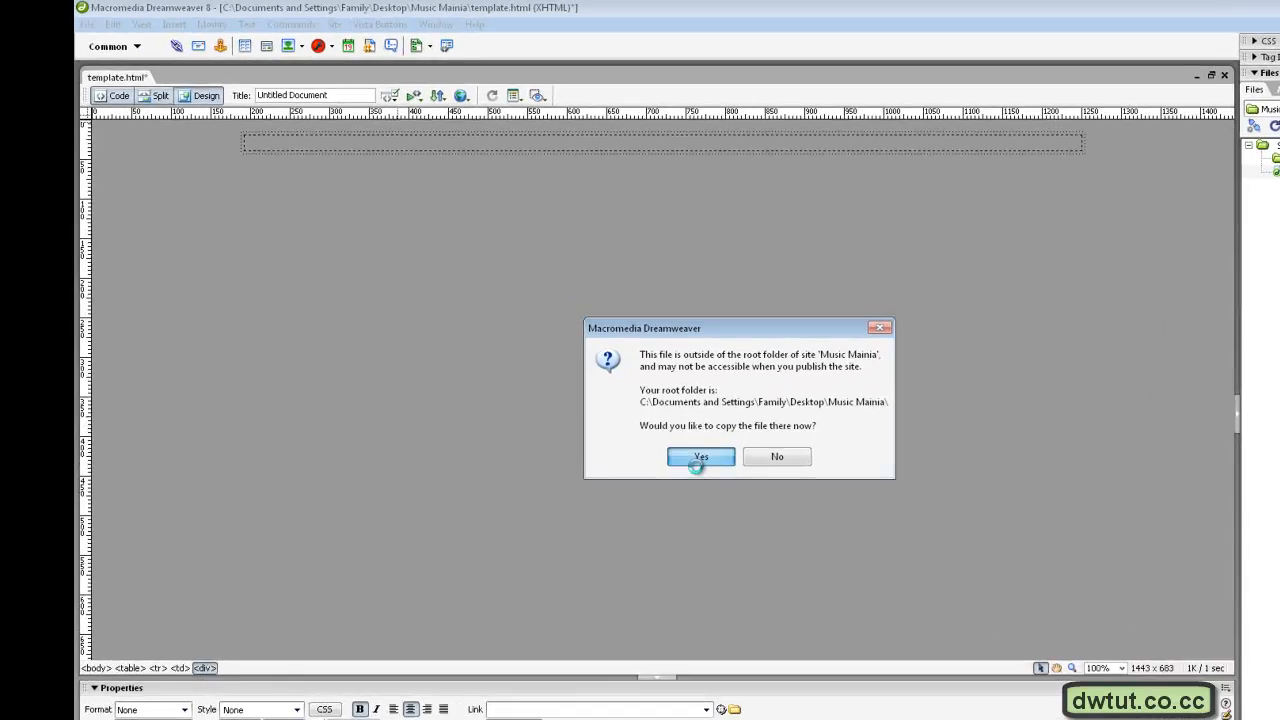
# Copy the image into the site's images folder under the file name Banner.
pyautogui.click(636, 416)
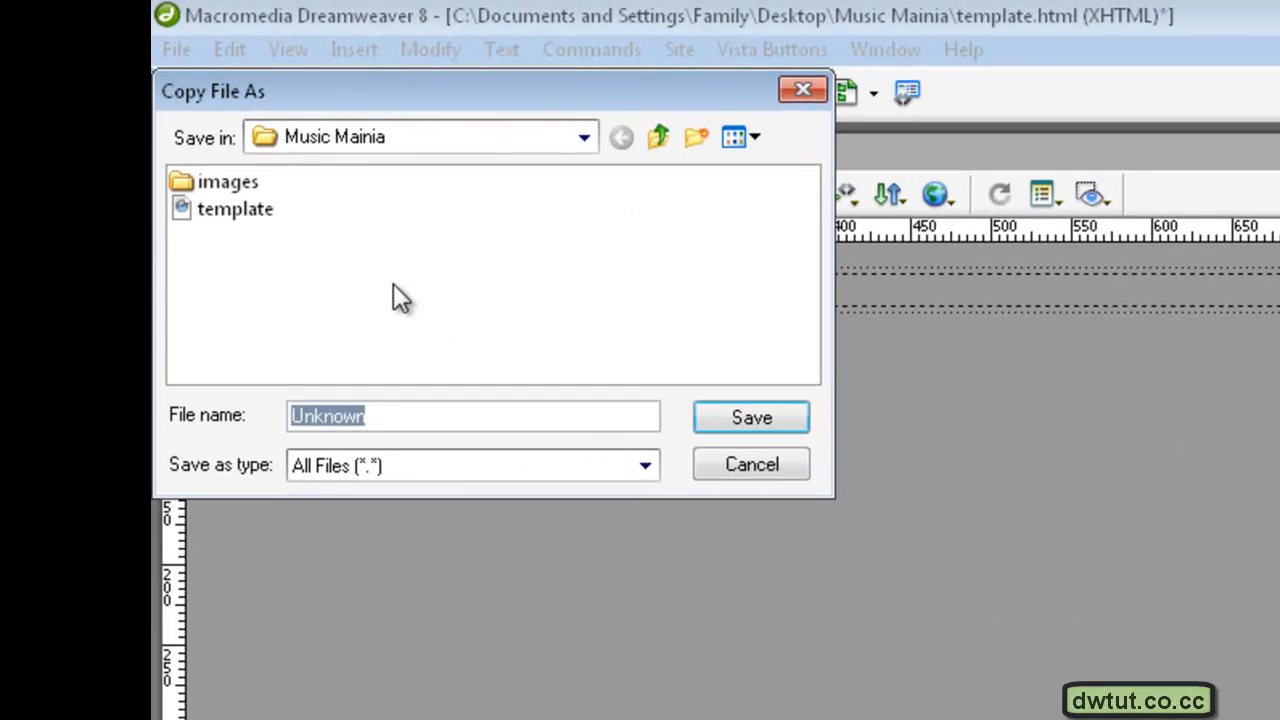
pyautogui.doubleClick(228, 182)
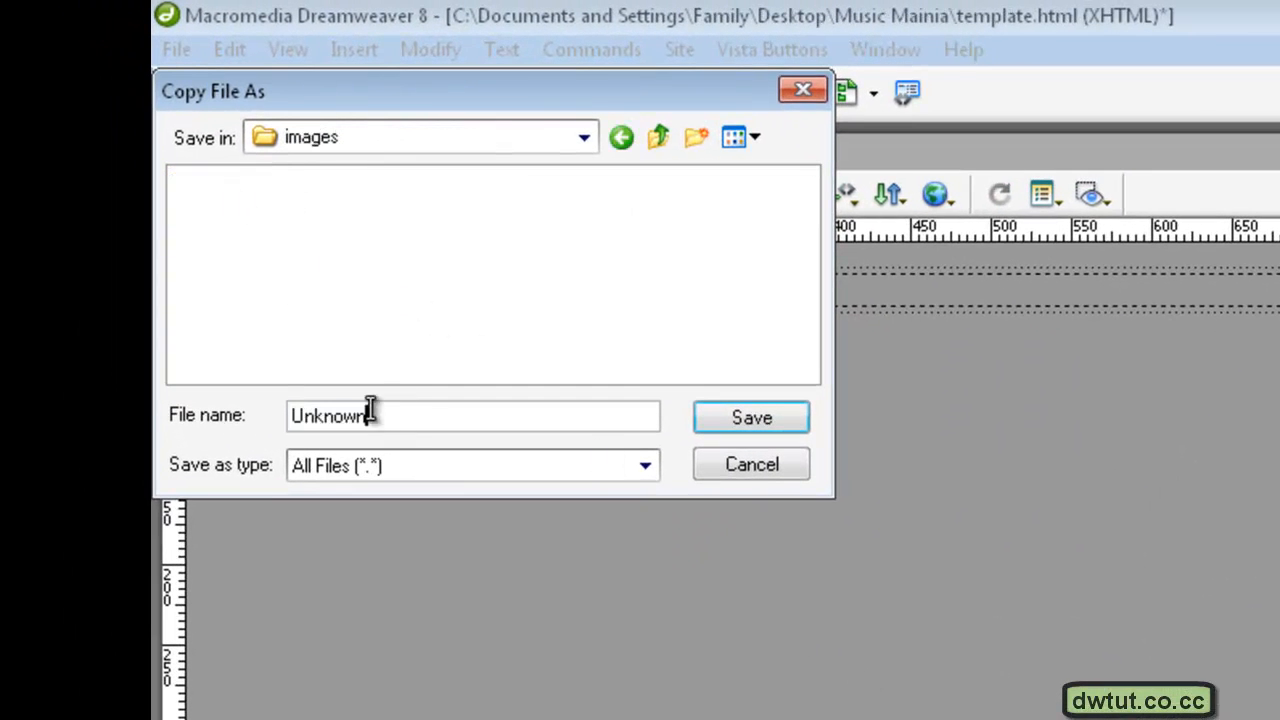
pyautogui.moveTo(371, 416); pyautogui.dragTo(292, 416)
pyautogui.write('Banner')
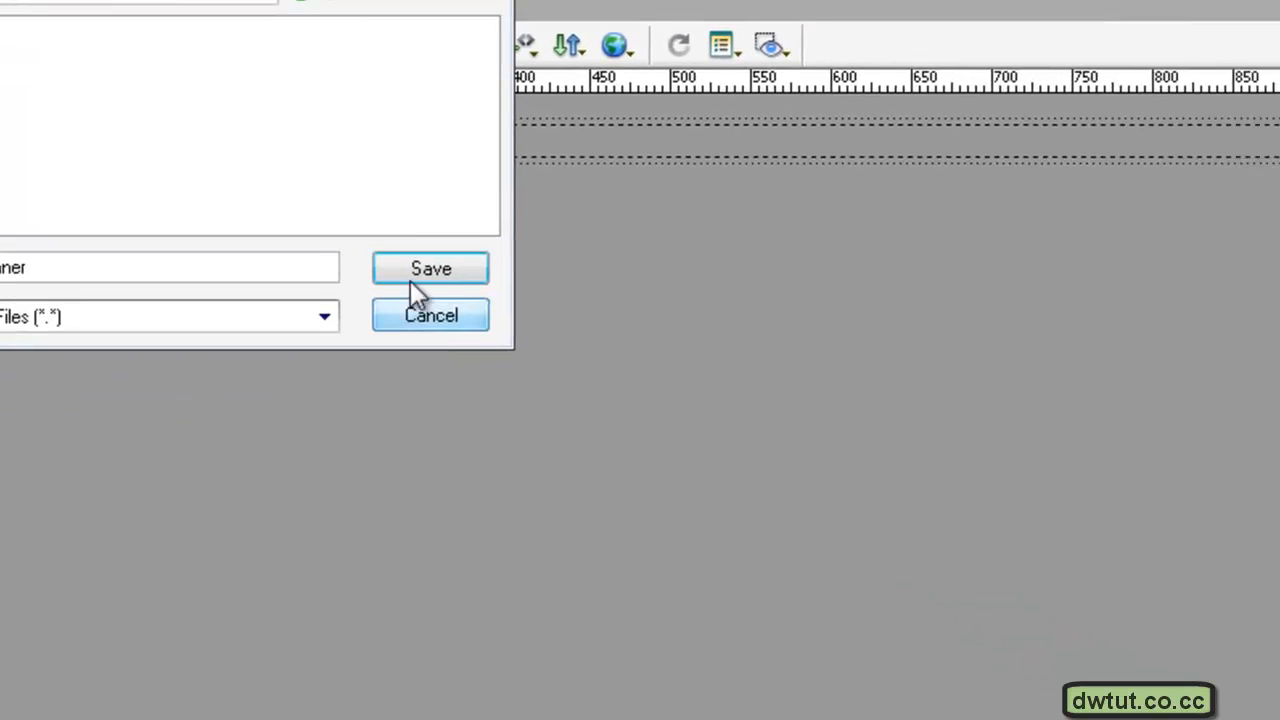
pyautogui.click(431, 269)
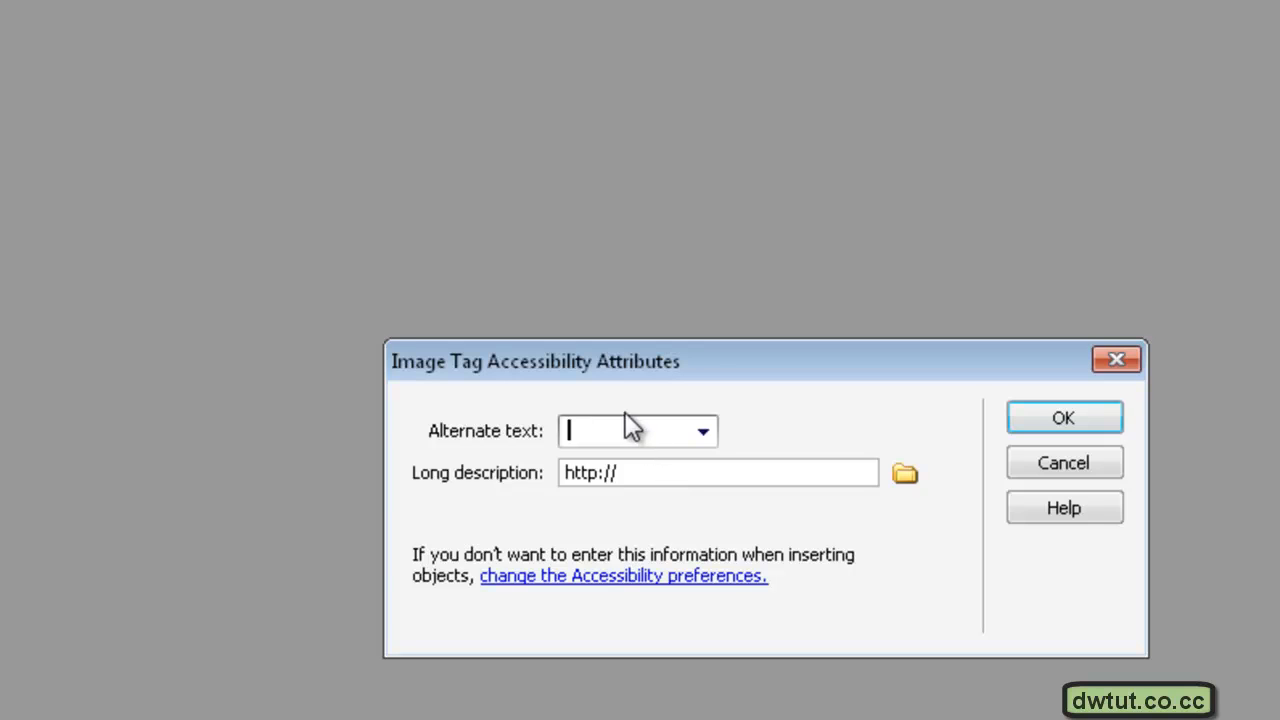
# Give the image the alternate text Banner and stretch it across the table to about 1050 pixels wide.
pyautogui.write('Banner')
pyautogui.click(1020, 420)
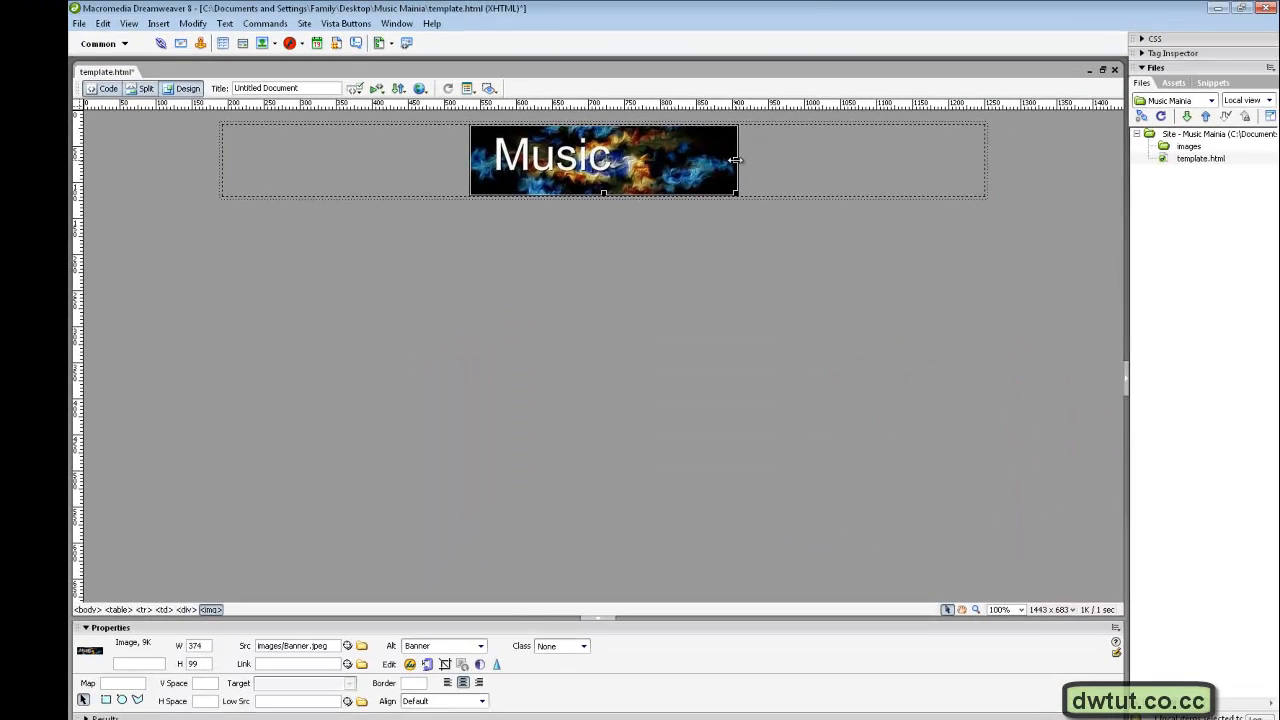
pyautogui.moveTo(735, 160); pyautogui.dragTo(988, 160)
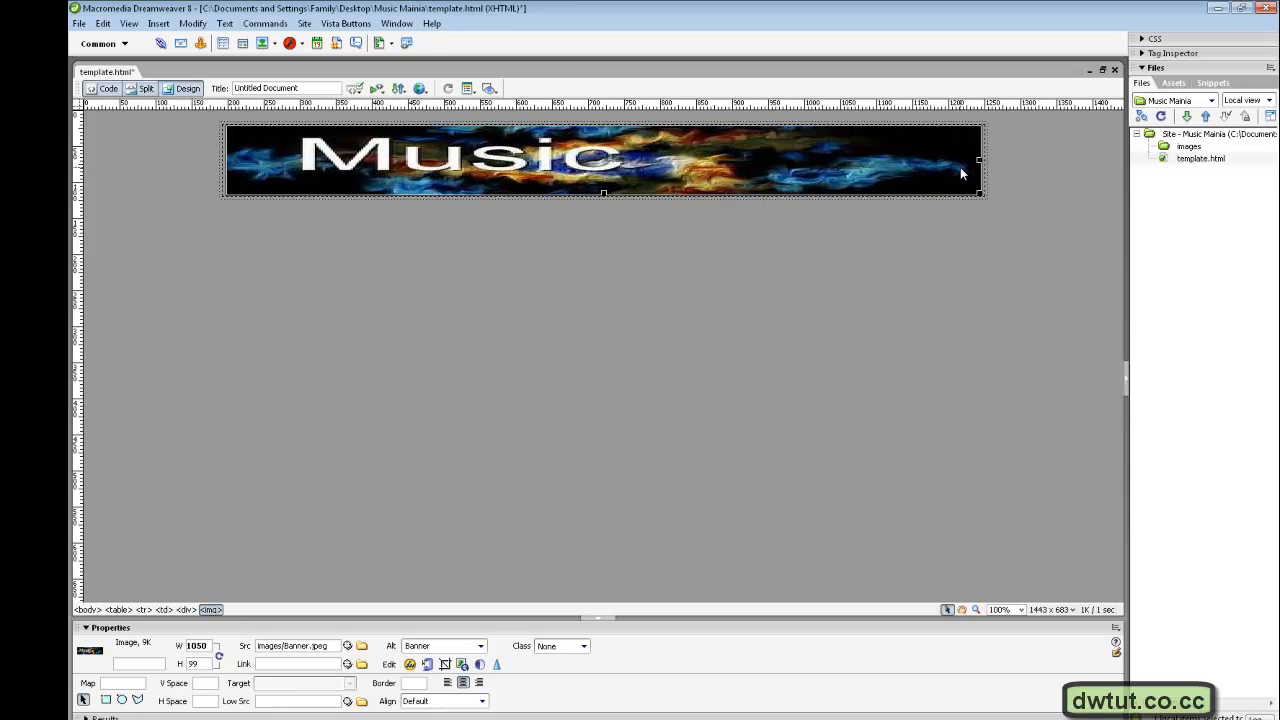
pyautogui.click(792, 220)
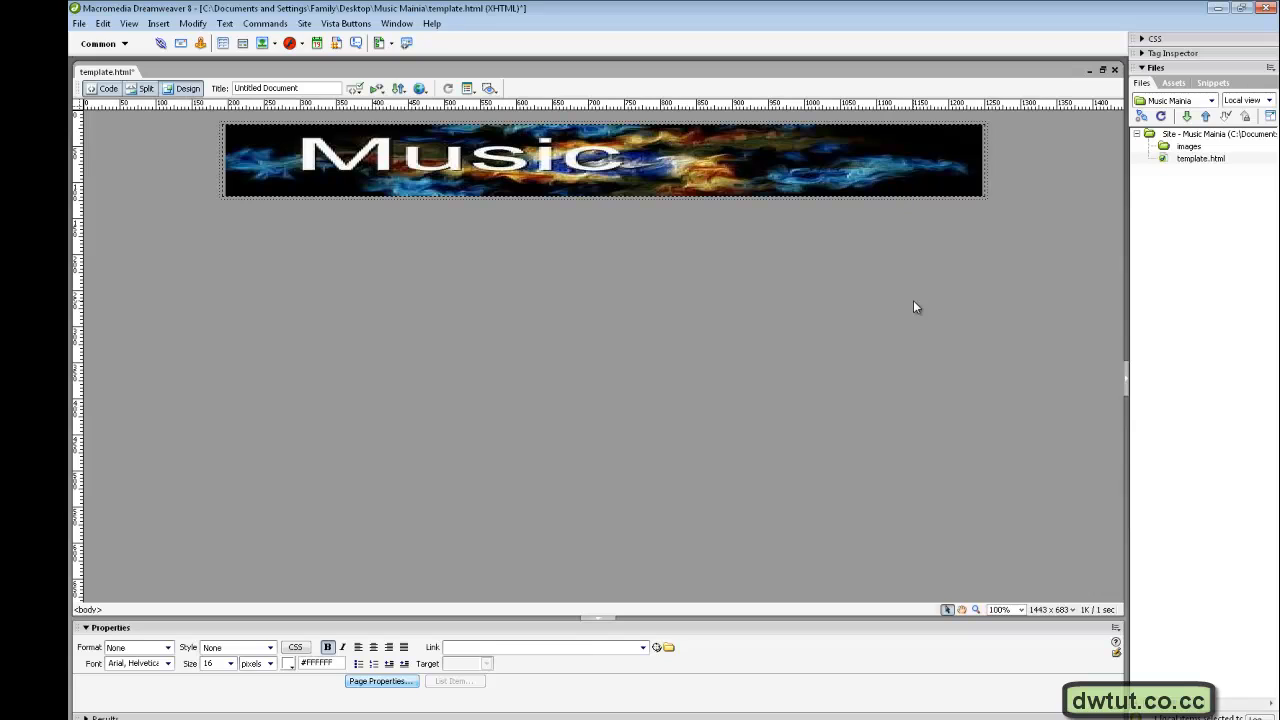
# Insert a second one-row, one-column table below the banner, 75 percent wide with border 0 and cell padding 5.
pyautogui.click(598, 284)
pyautogui.click(222, 43)
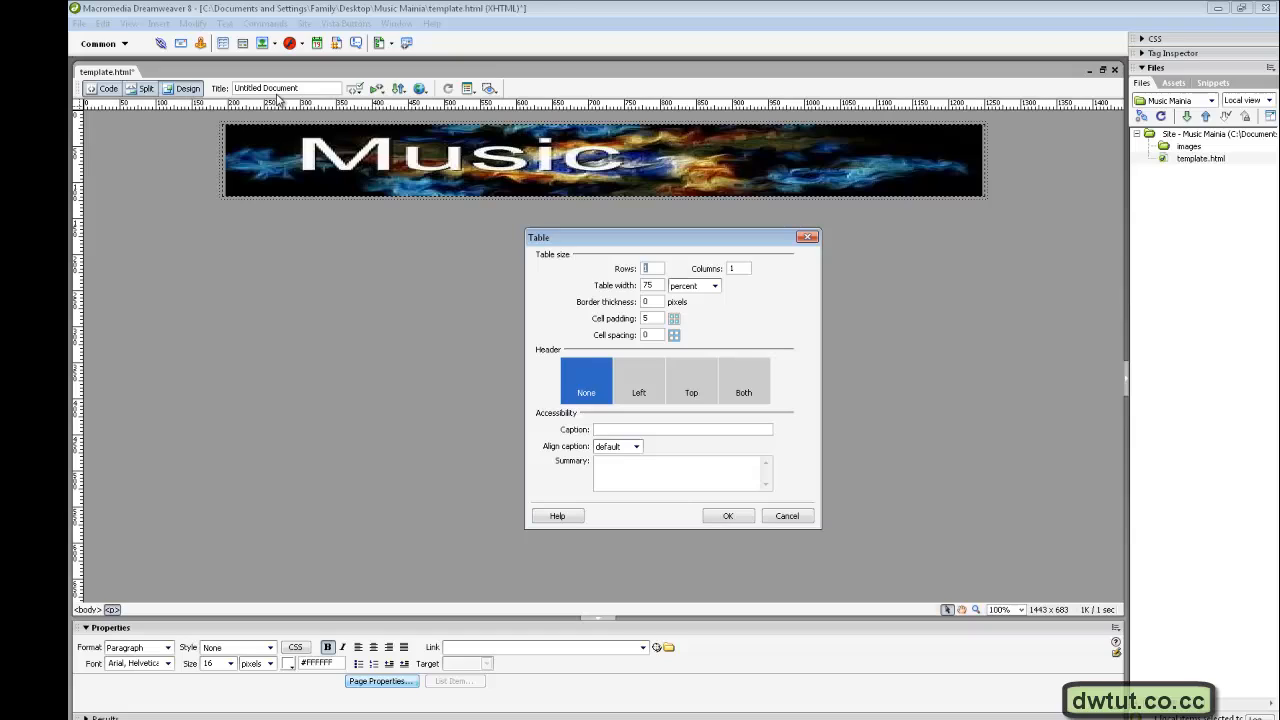
pyautogui.click(728, 516)
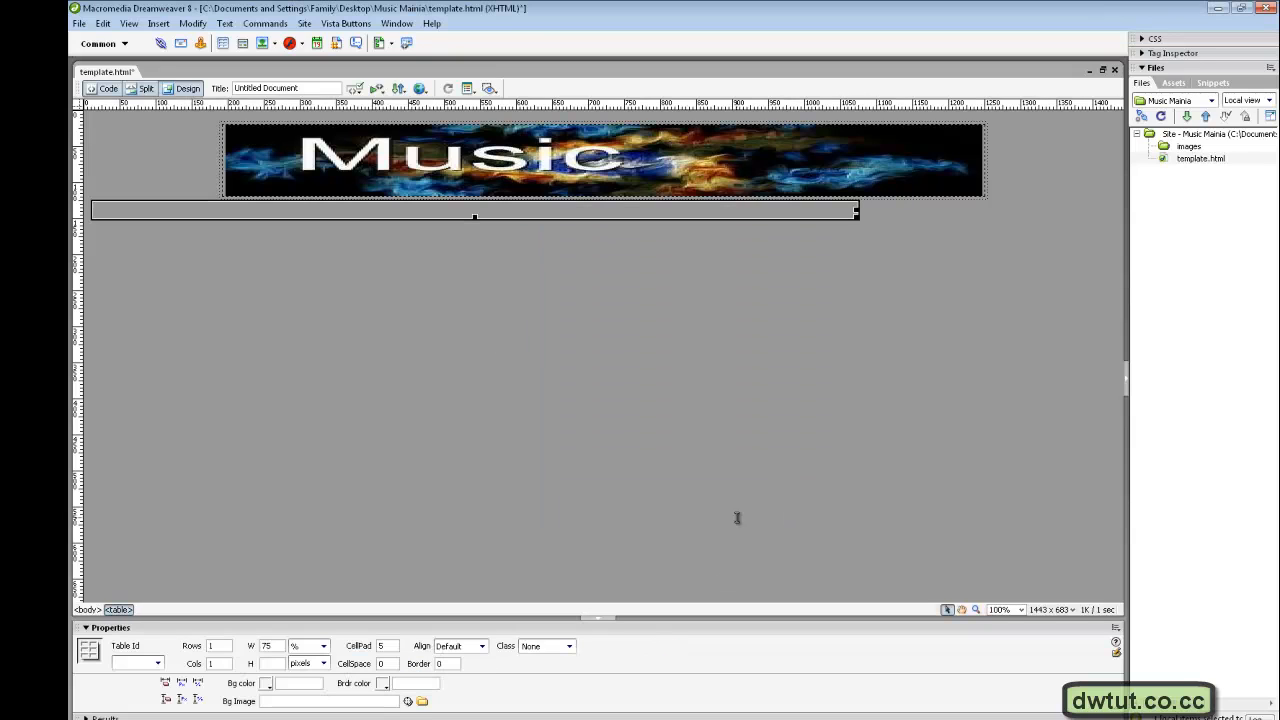
# Center the second table under the banner and give its cell the background color #D2C5A3 sampled from the banner image.
pyautogui.click(484, 649)
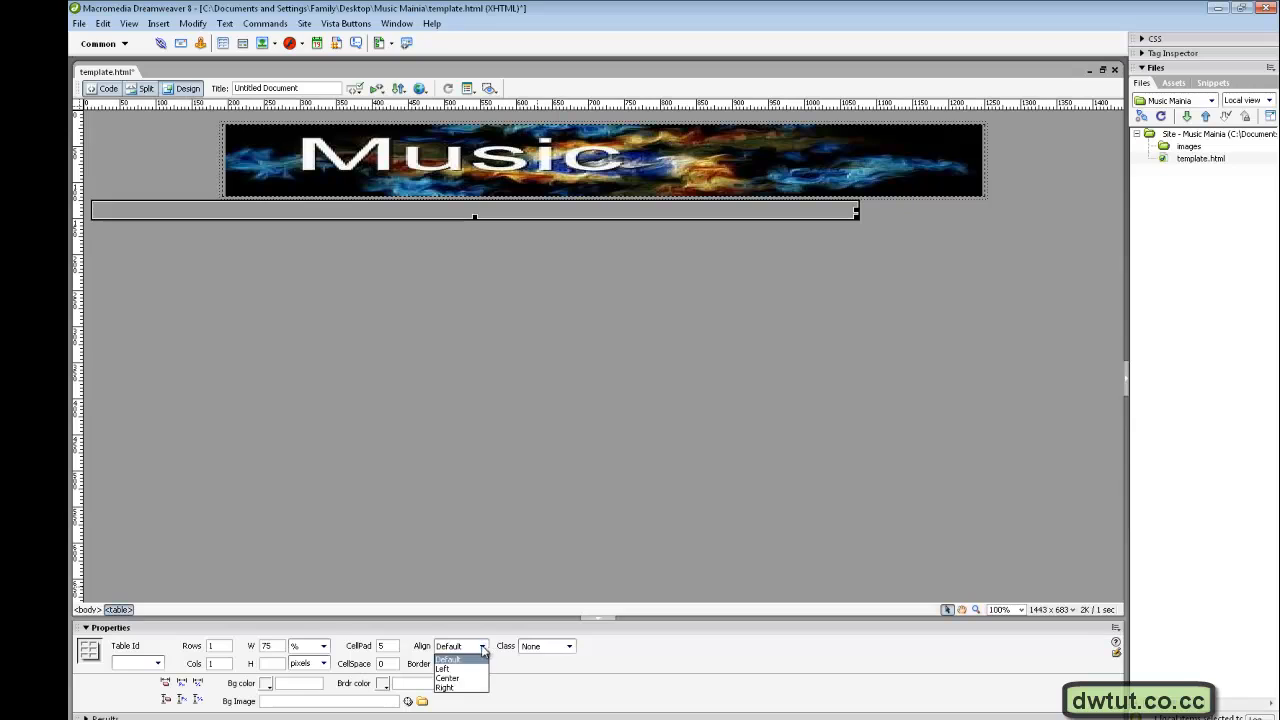
pyautogui.click(455, 679)
pyautogui.click(523, 420)
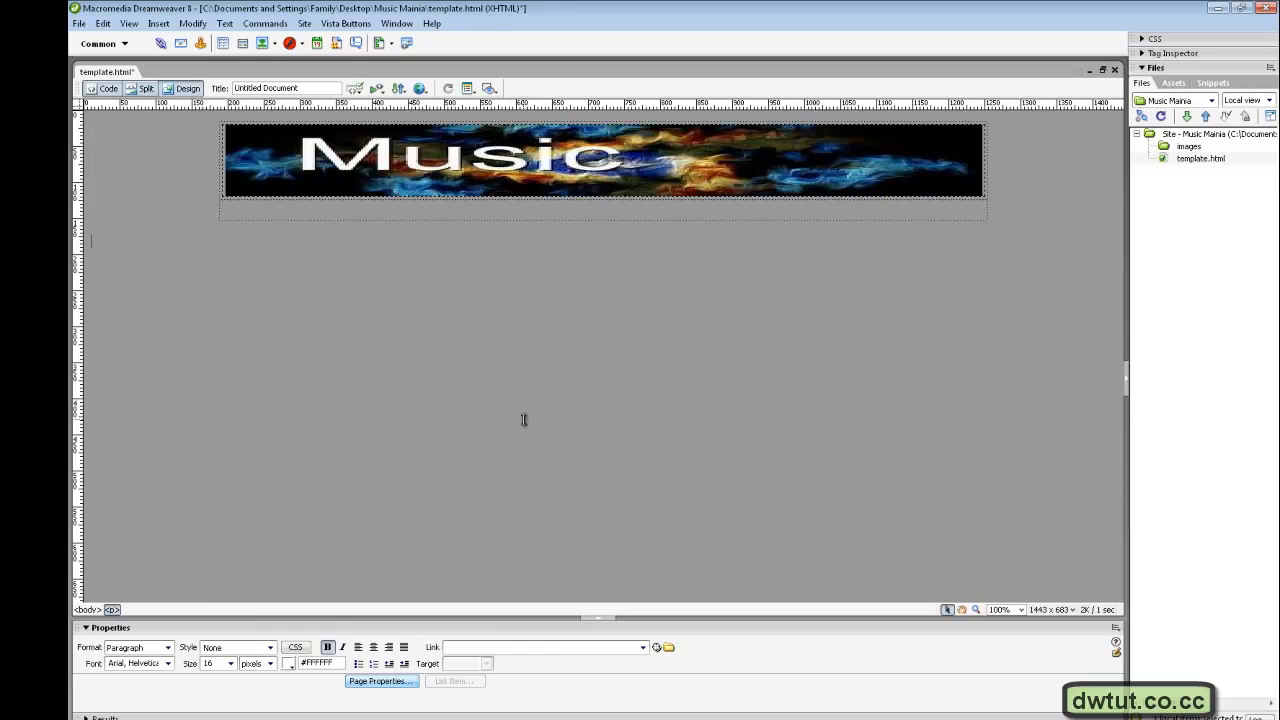
pyautogui.click(573, 212)
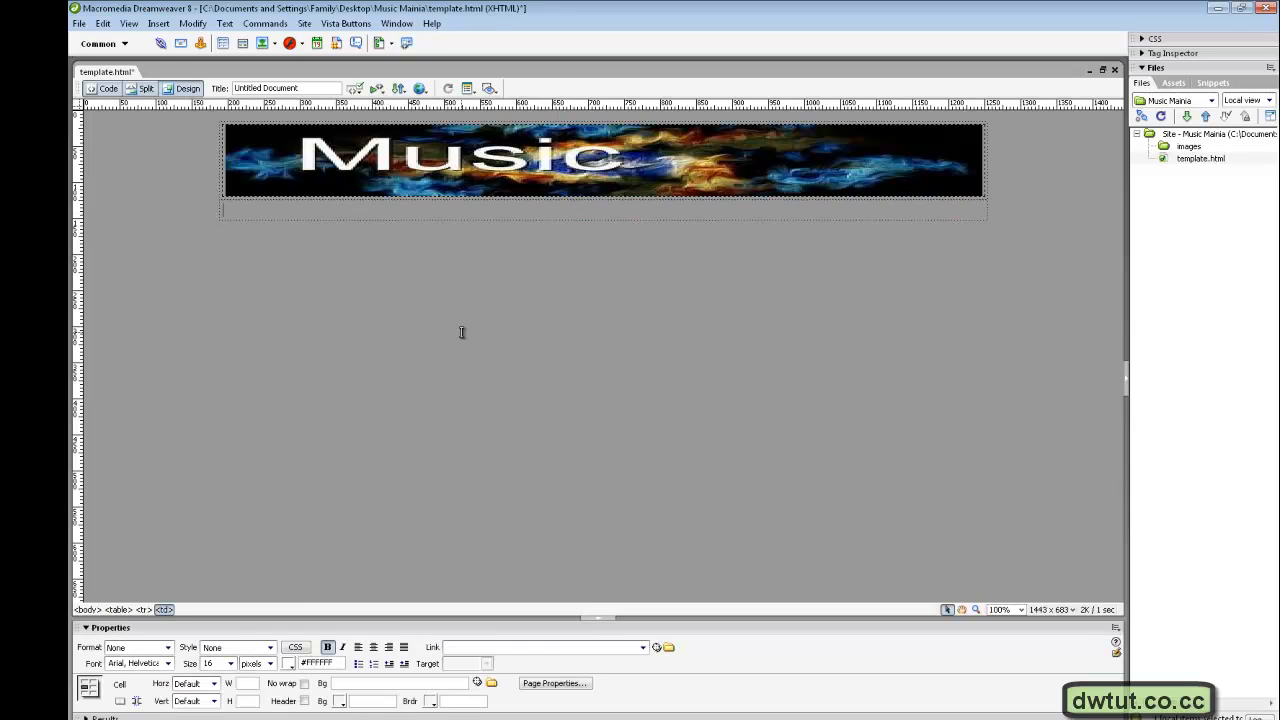
pyautogui.click(341, 701)
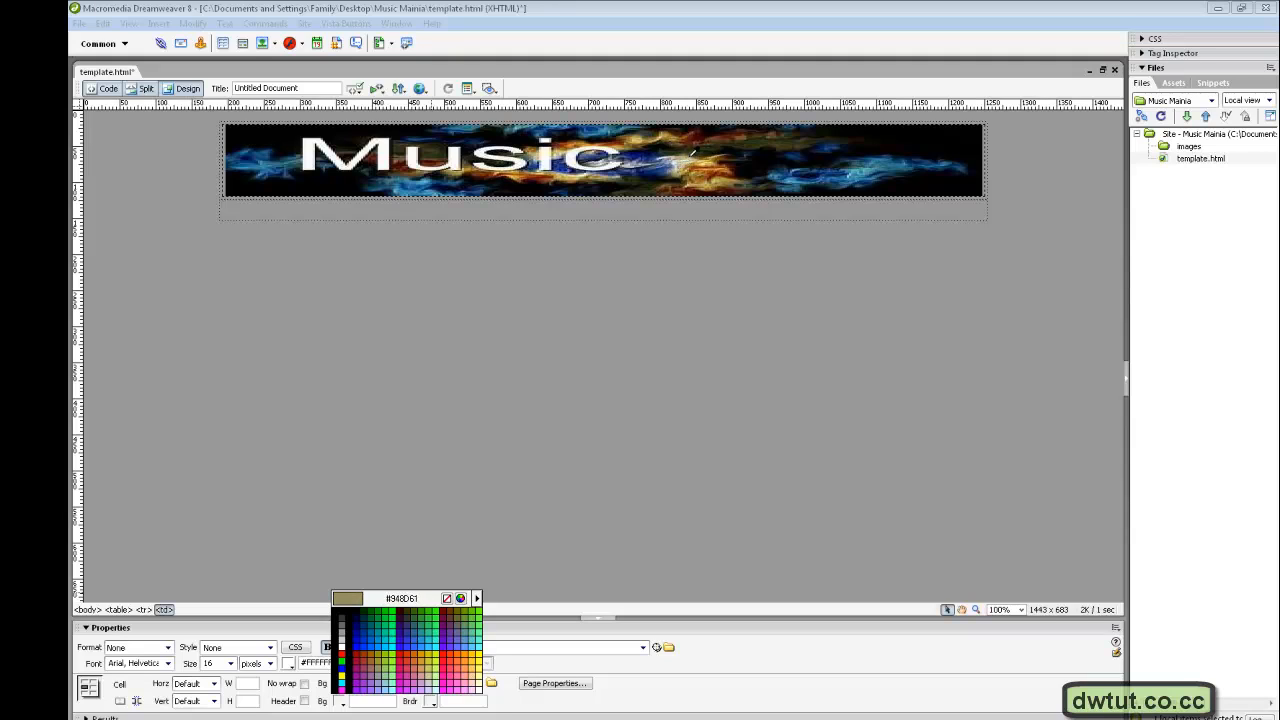
pyautogui.click(690, 157)
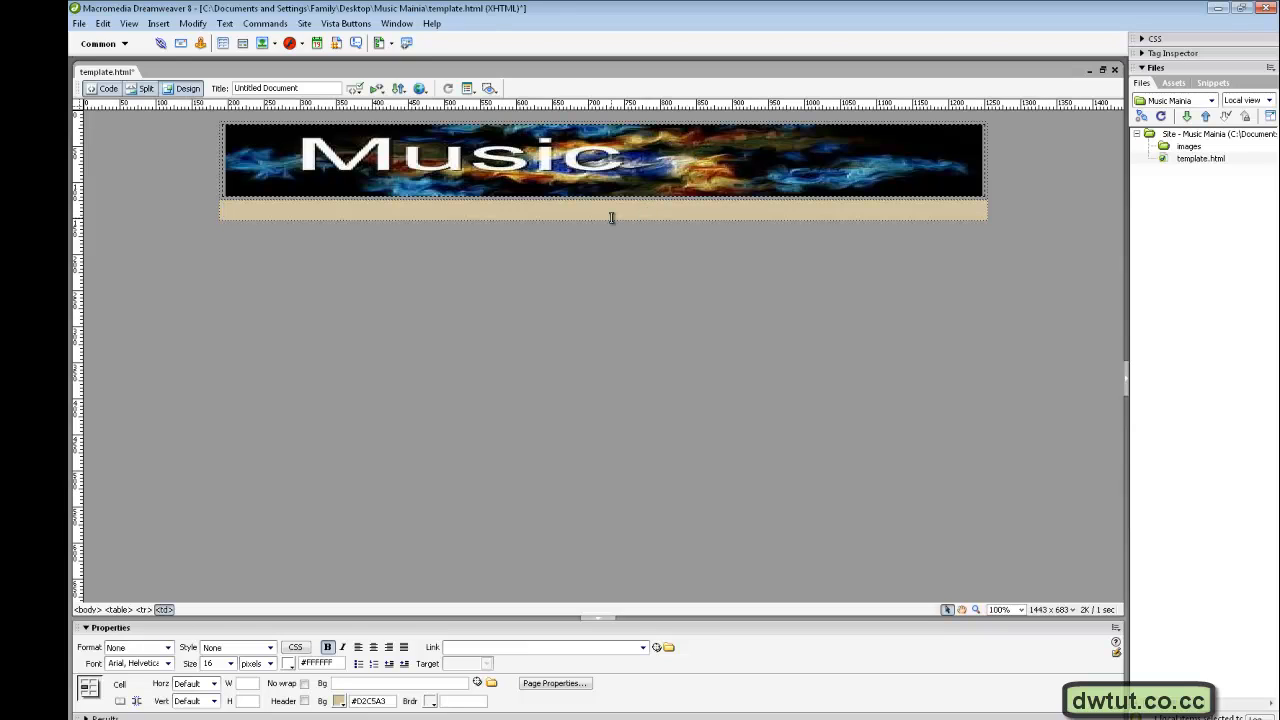
# Center the content of the tan cell and enter the navigation text "Home | Contact Us | Donwload |".
pyautogui.click(374, 648)
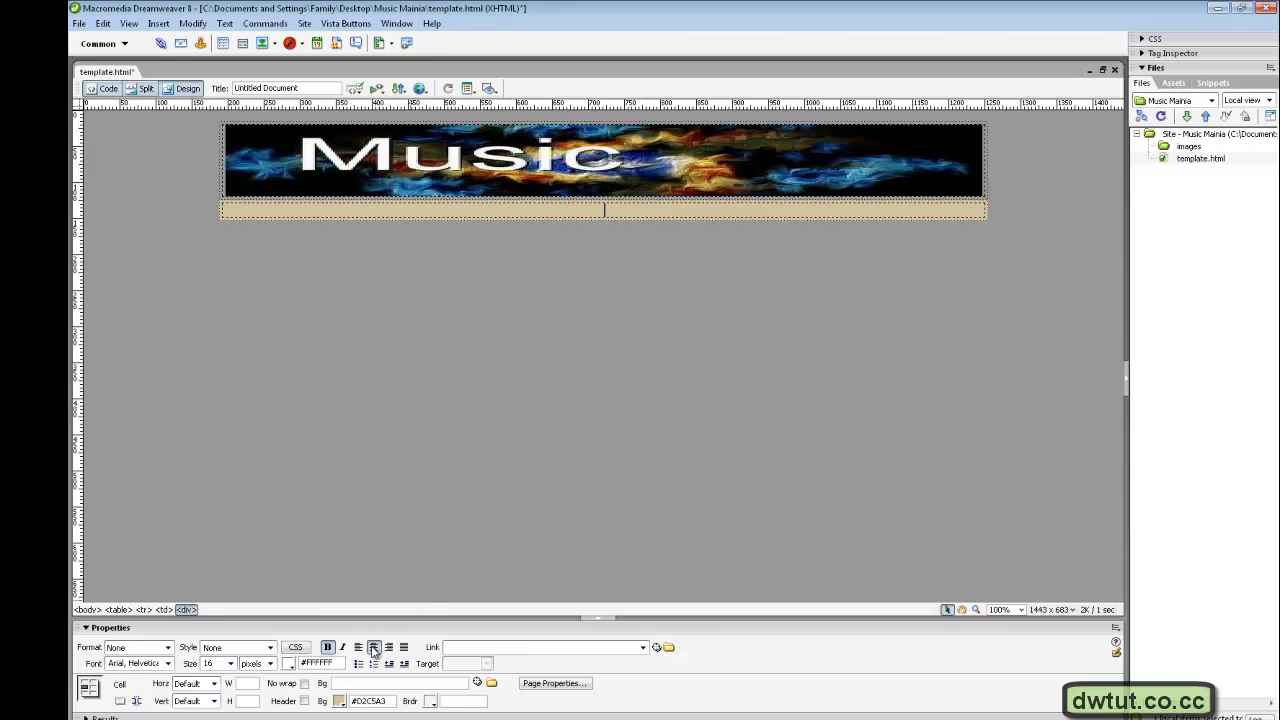
pyautogui.click(640, 209)
pyautogui.write('Home | Conta')
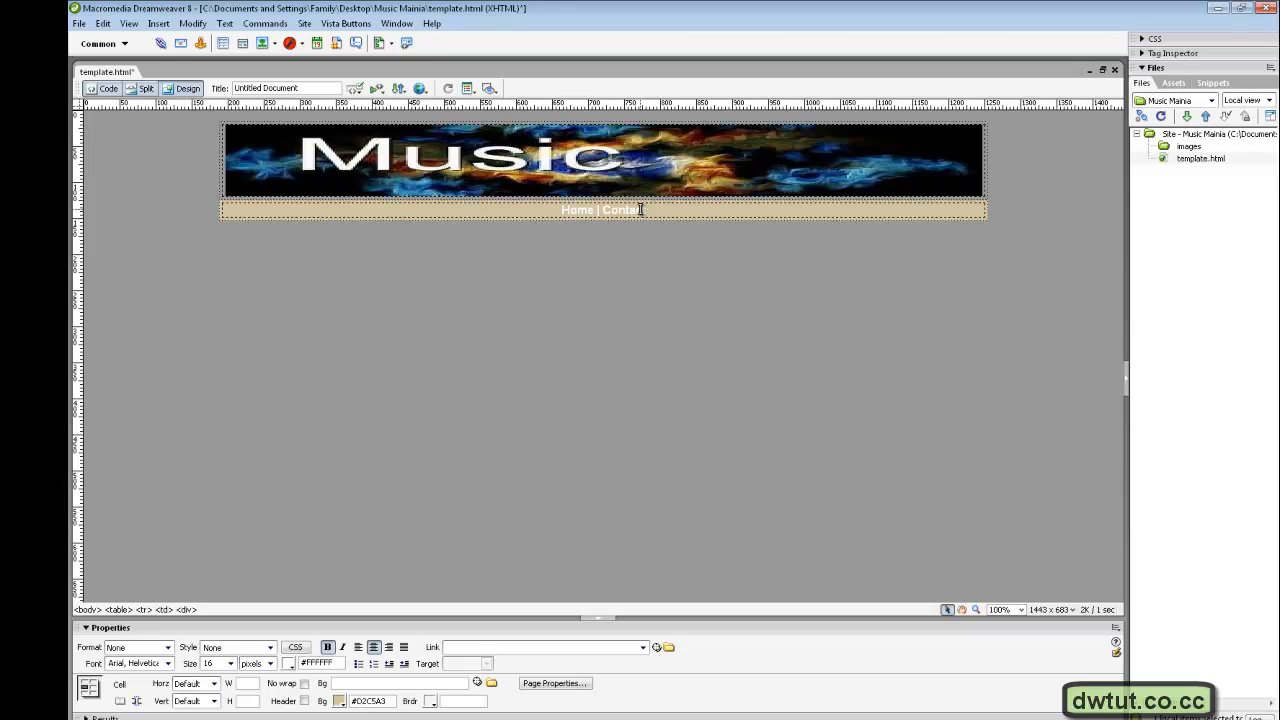
pyautogui.write('ct Us |')
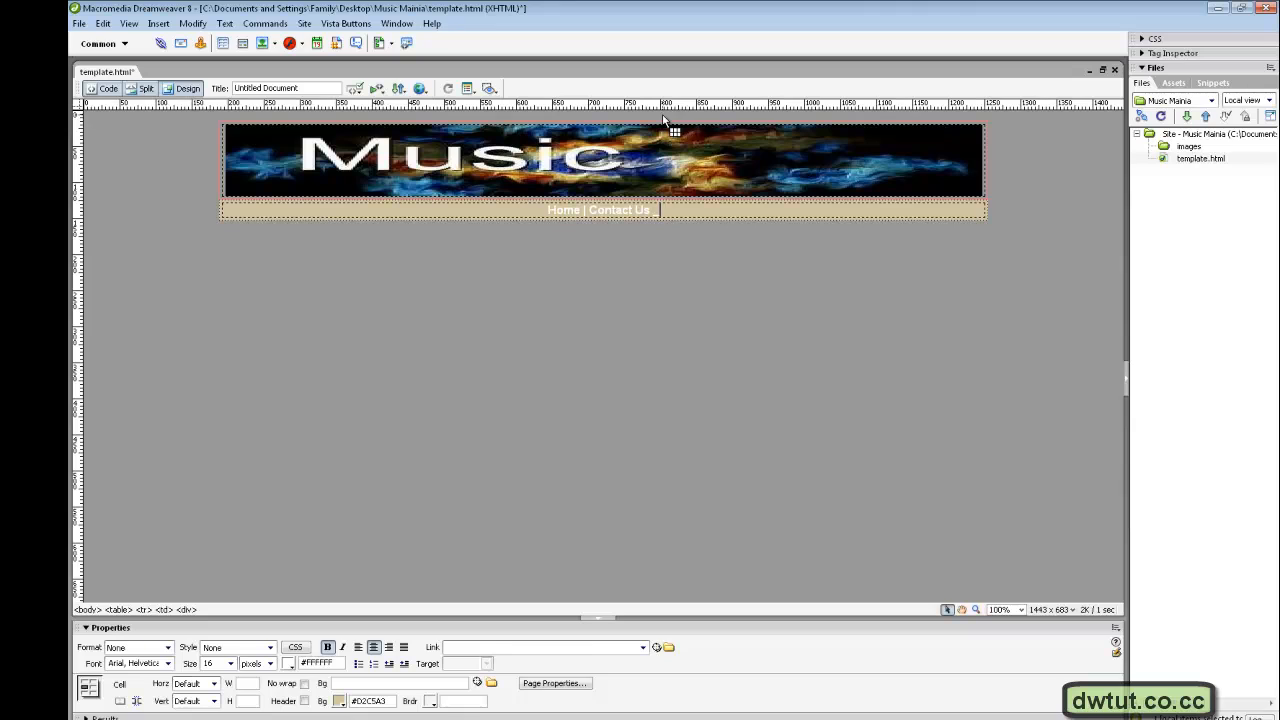
pyautogui.press('BackSpace')
pyautogui.write('| Donwload')
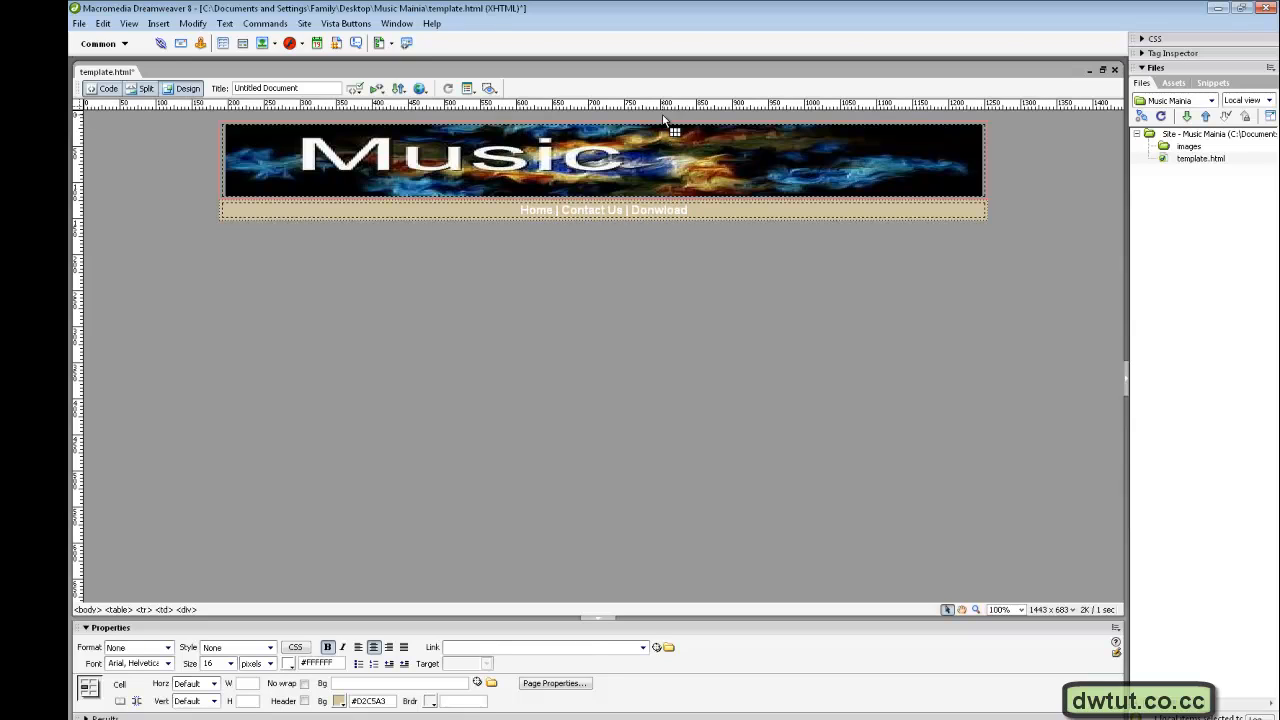
pyautogui.write(' |')
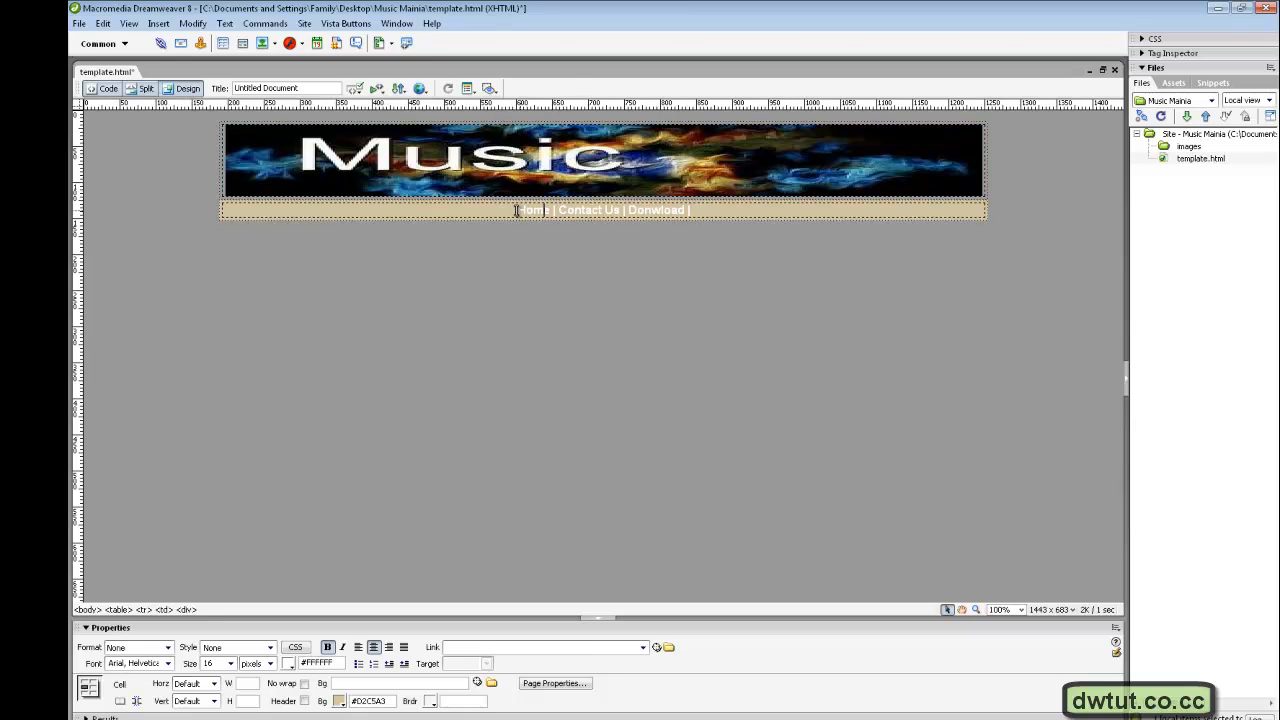
pyautogui.moveTo(519, 210); pyautogui.dragTo(535, 215)
pyautogui.click(490, 212)
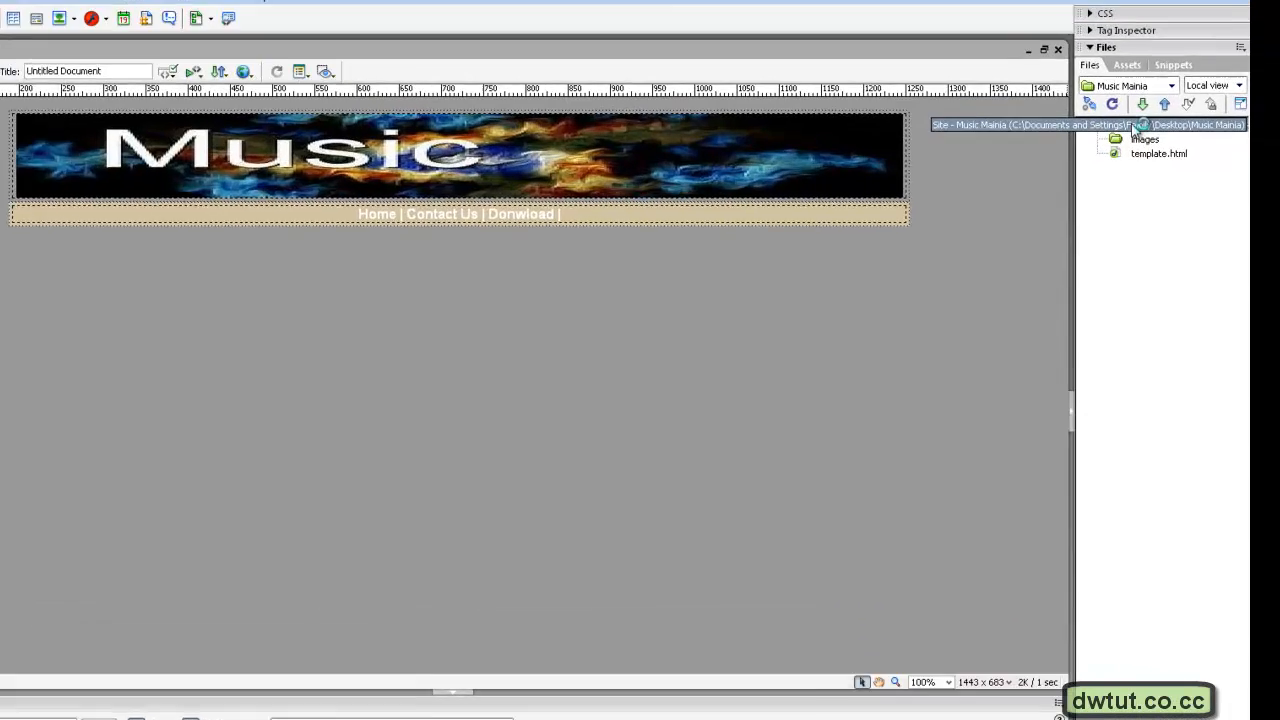
# Create a new file named index.html in the root of the Music Mainia site.
pyautogui.rightClick(1185, 136)
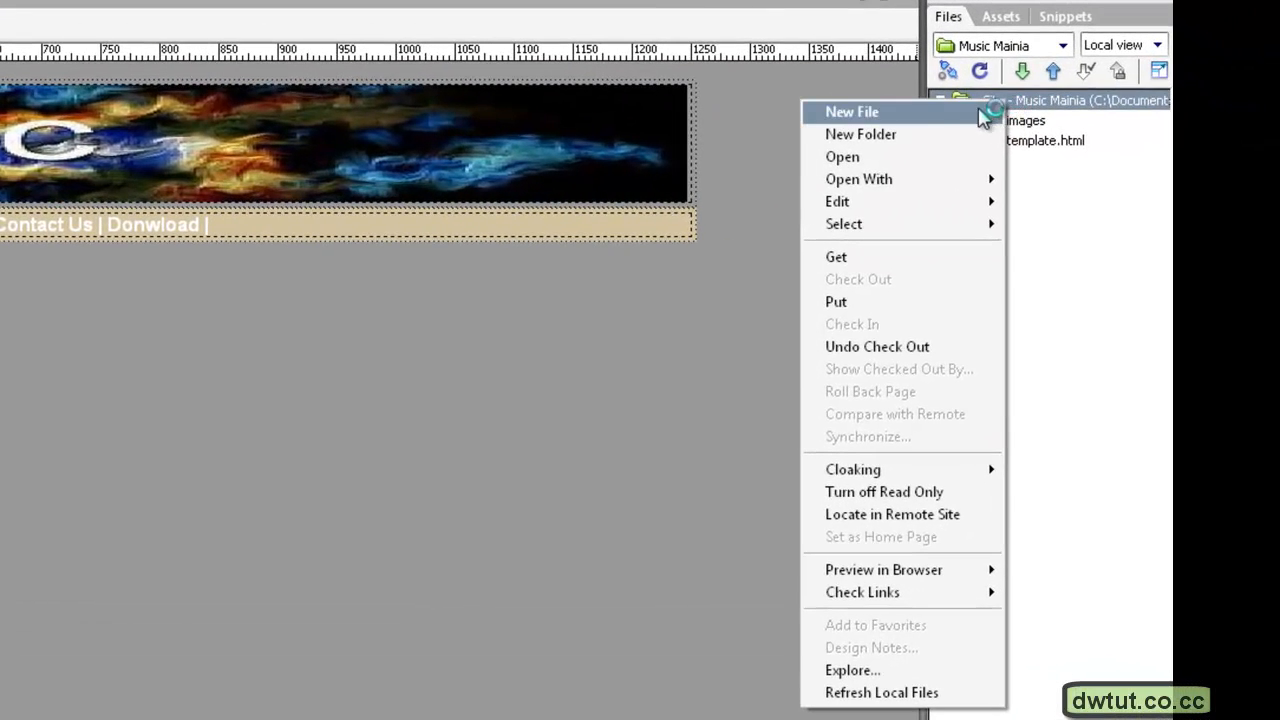
pyautogui.click(1164, 142)
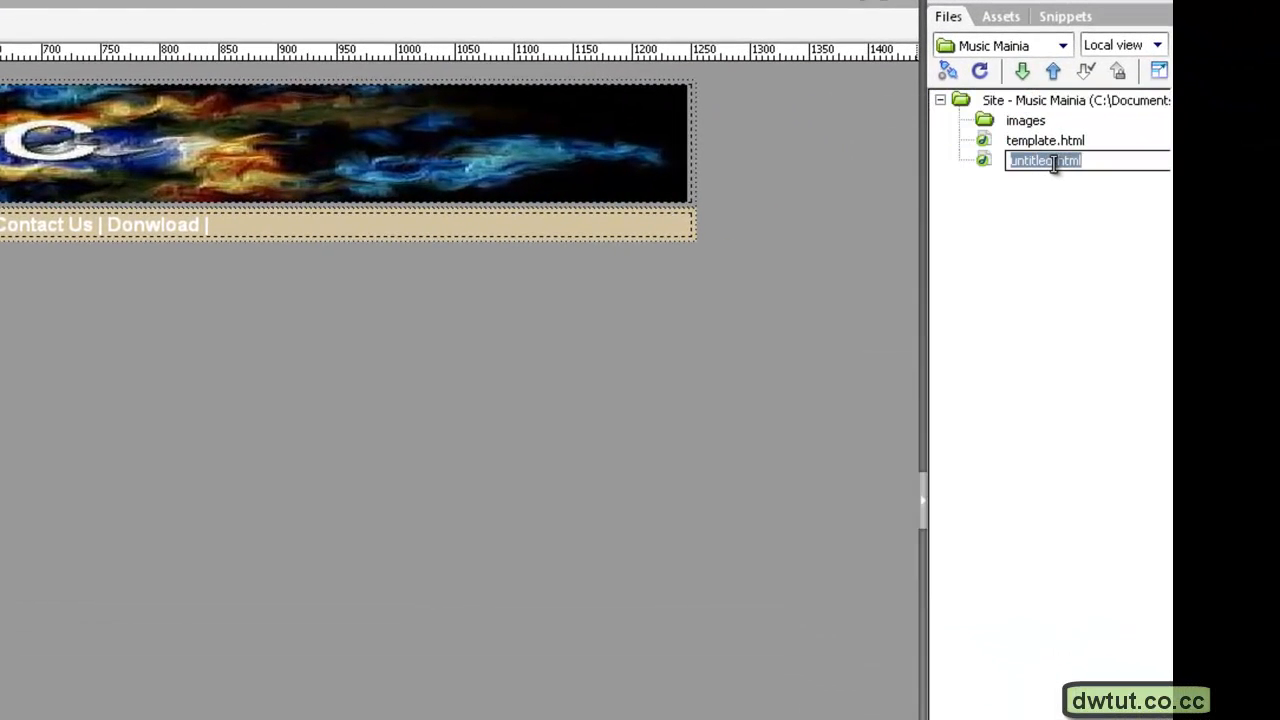
pyautogui.moveTo(1054, 162); pyautogui.dragTo(997, 162)
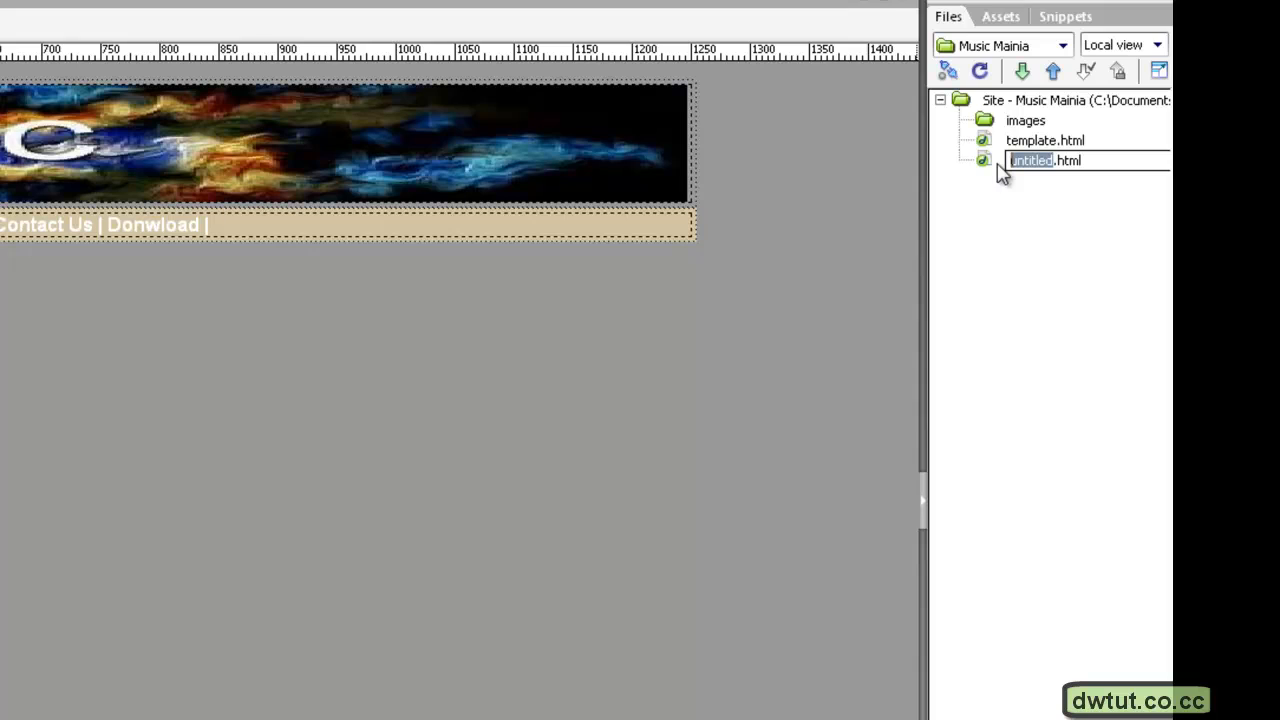
pyautogui.write('index')
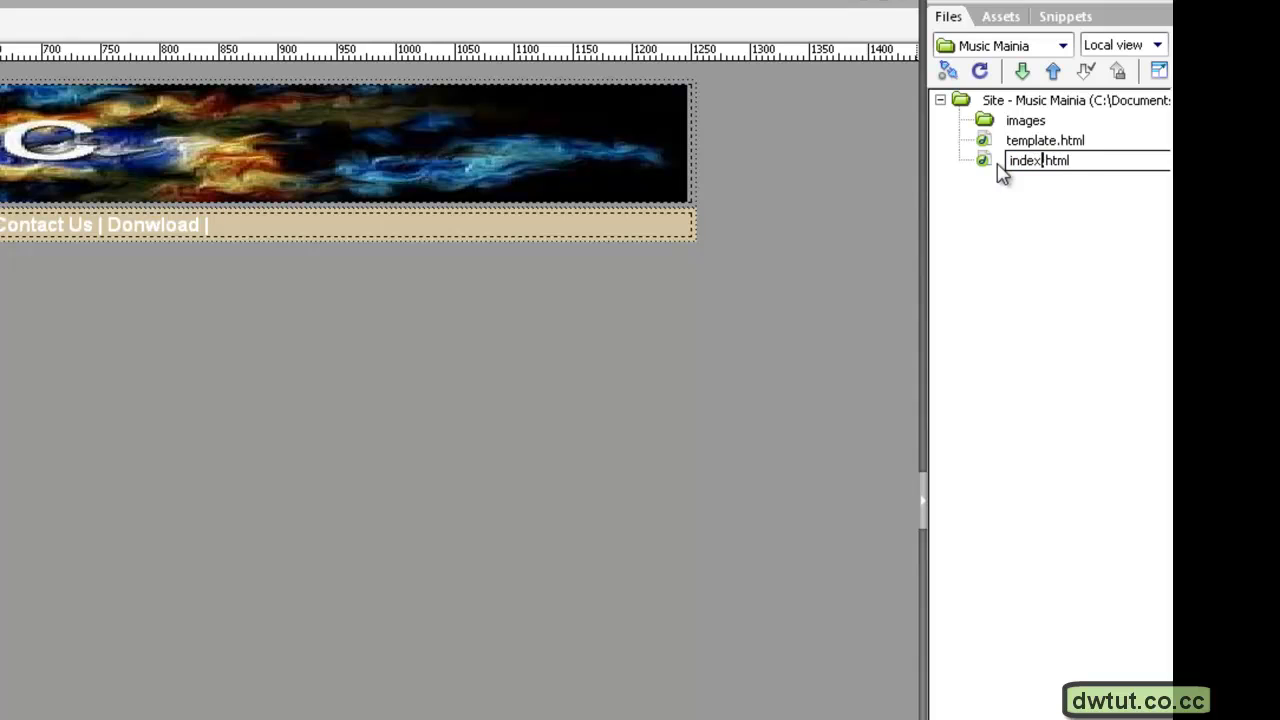
pyautogui.press('Return')
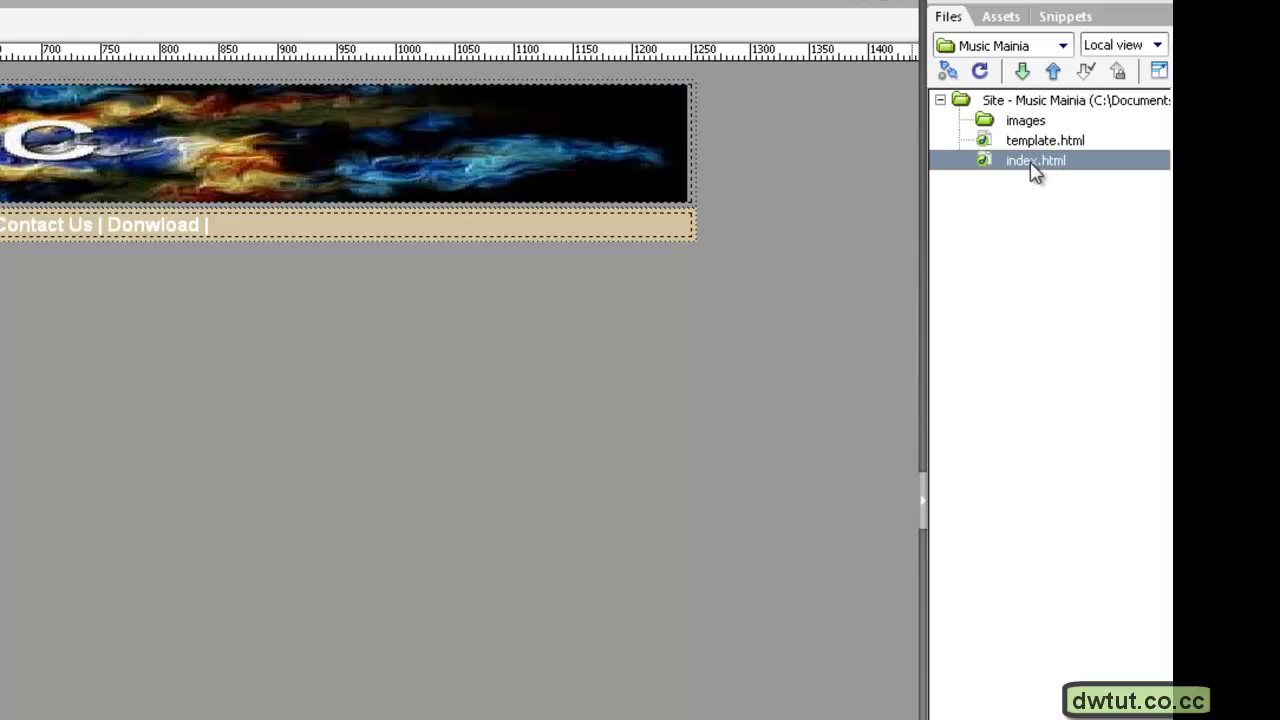
# Add another new file to the site root and name it Contact_Us.html.
pyautogui.click(1012, 104)
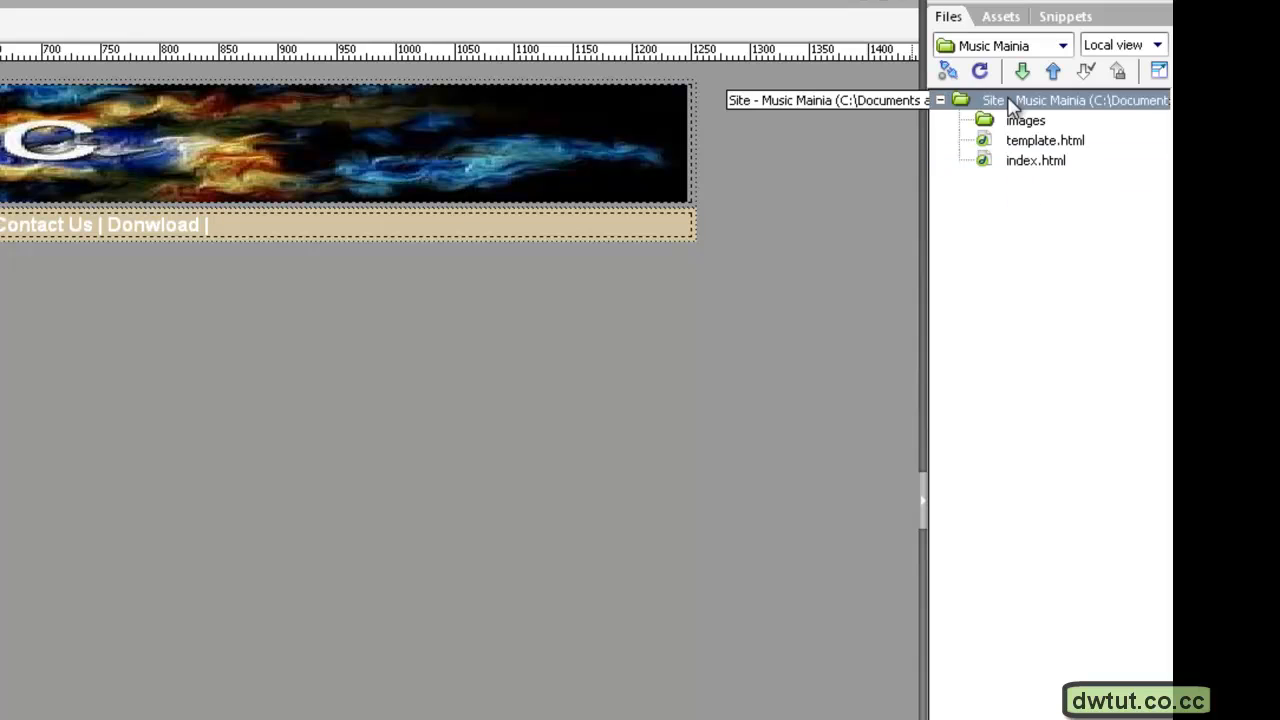
pyautogui.rightClick(1025, 105)
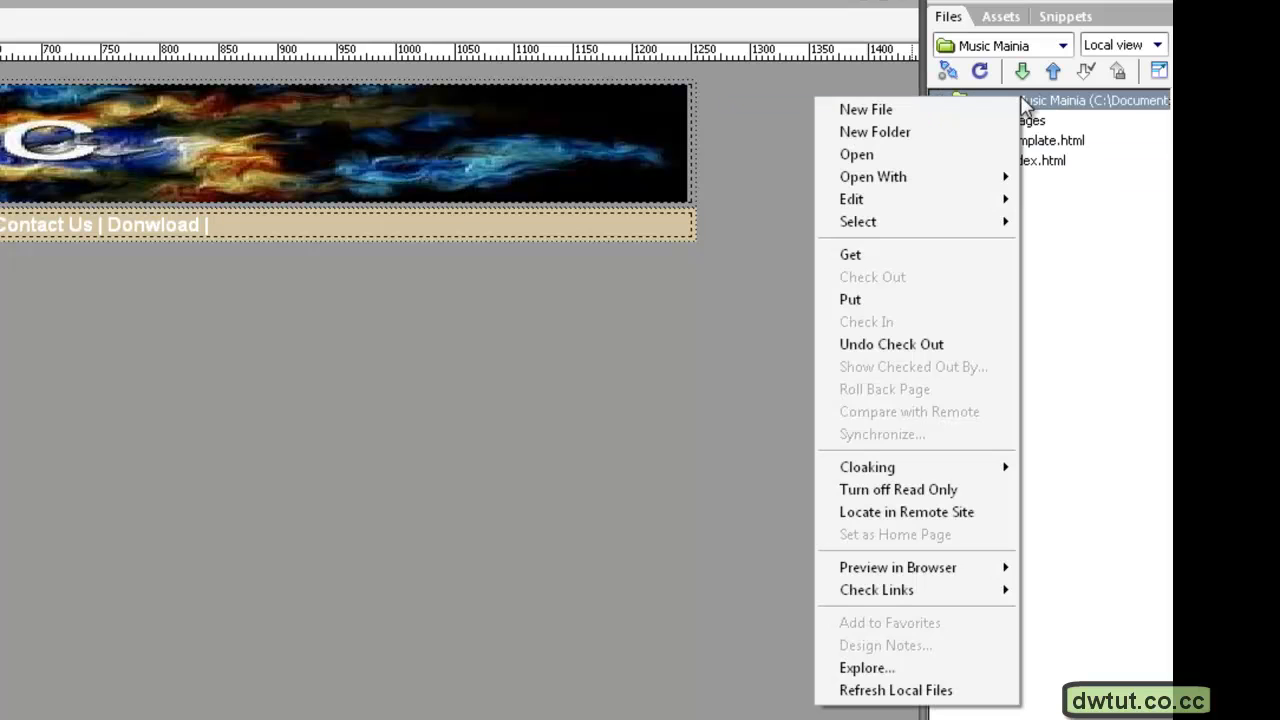
pyautogui.click(994, 109)
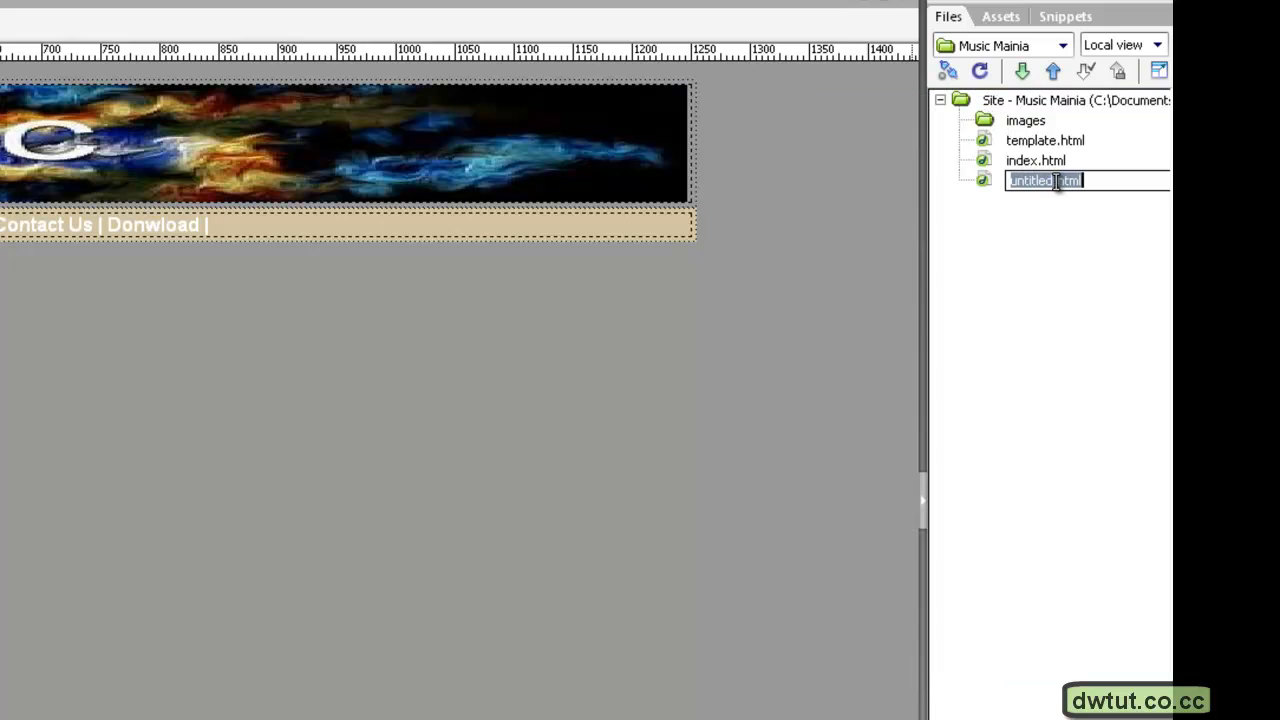
pyautogui.moveTo(1054, 181); pyautogui.dragTo(997, 190)
pyautogui.write('Contact_')
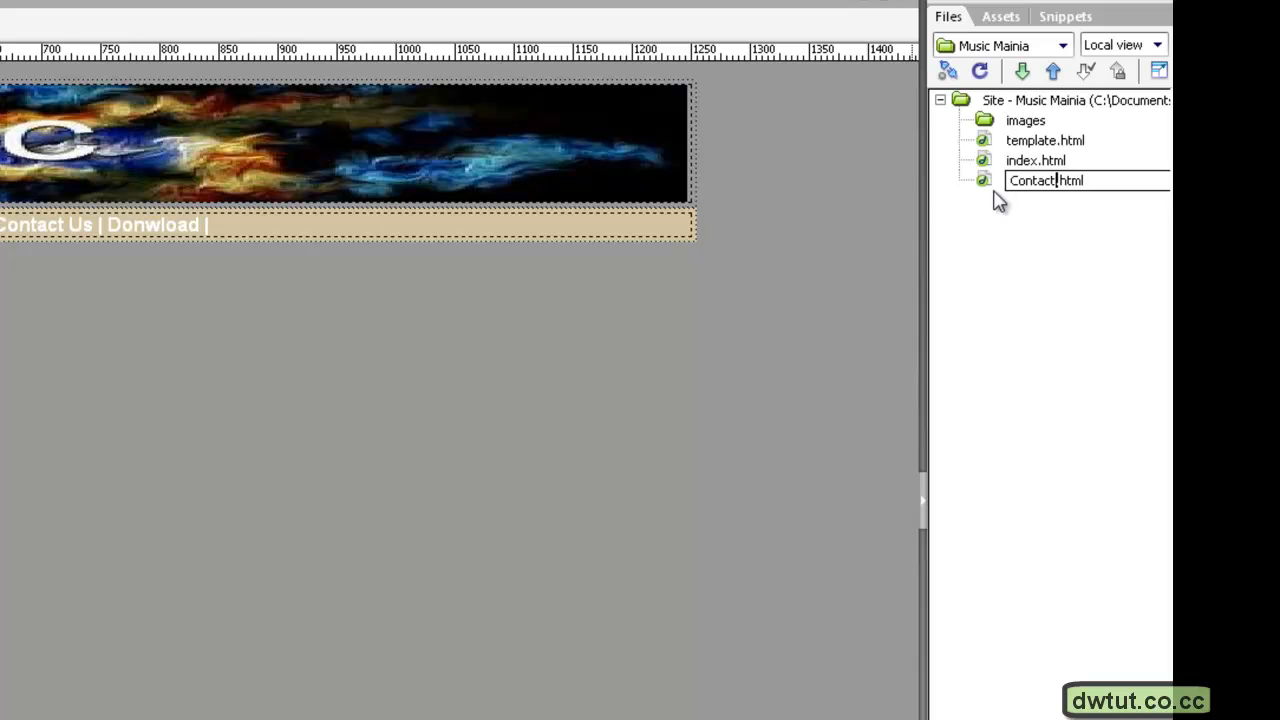
pyautogui.write('Us')
pyautogui.press('Return')
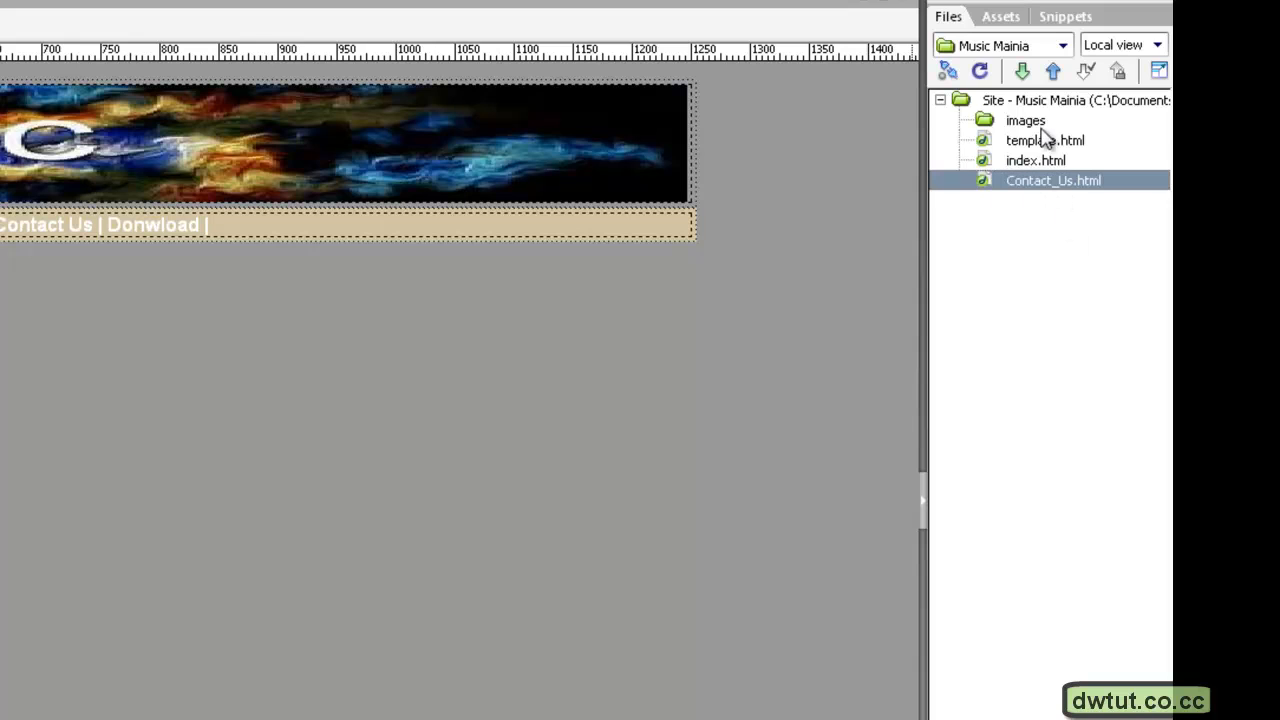
# Add a third new page to the site root with the file name Download.html.
pyautogui.click(1030, 110)
pyautogui.rightClick(1035, 117)
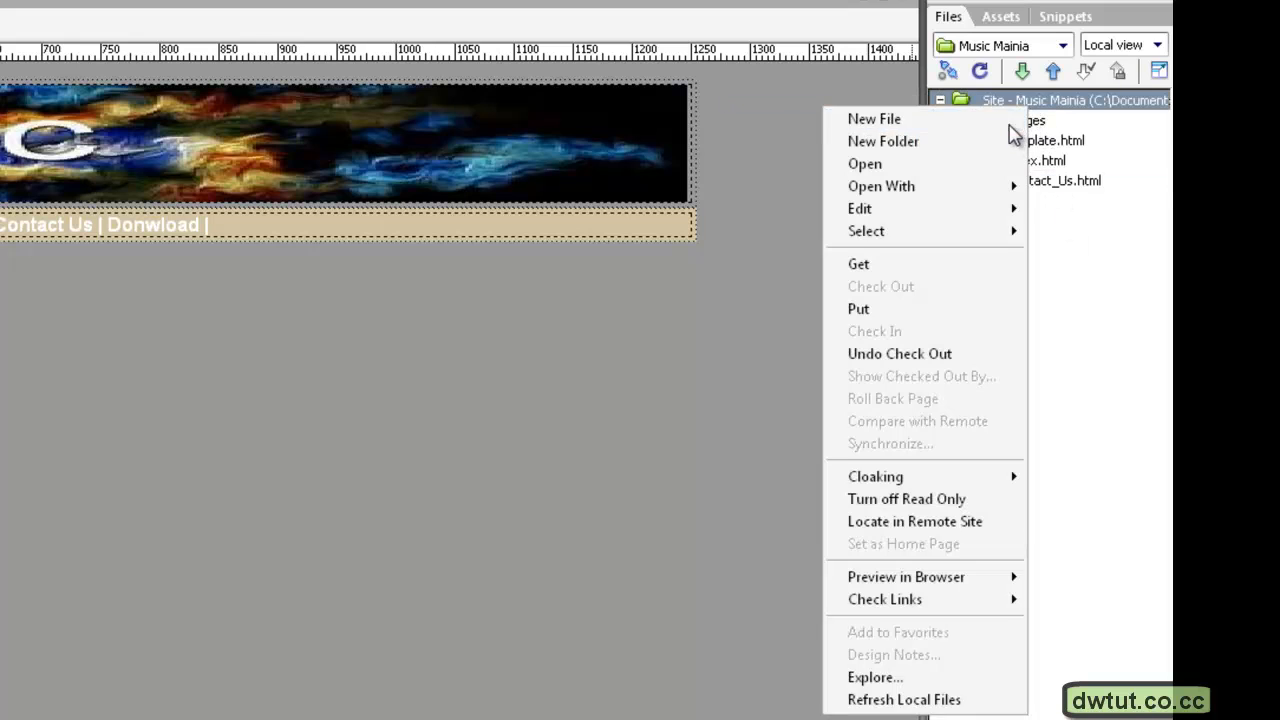
pyautogui.click(875, 117)
pyautogui.write('Downlaod.html')
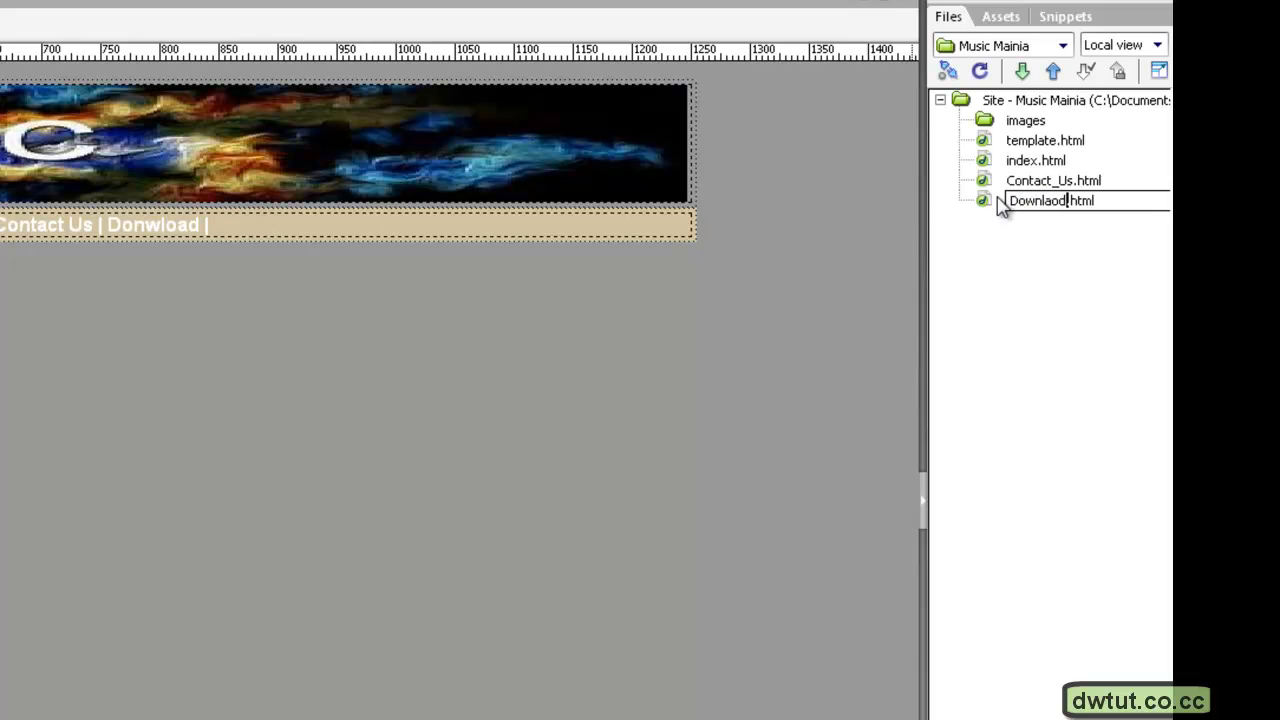
pyautogui.press('BackSpace')
pyautogui.press('BackSpace')
pyautogui.press('BackSpace')
pyautogui.write('oad')
pyautogui.press('Return')
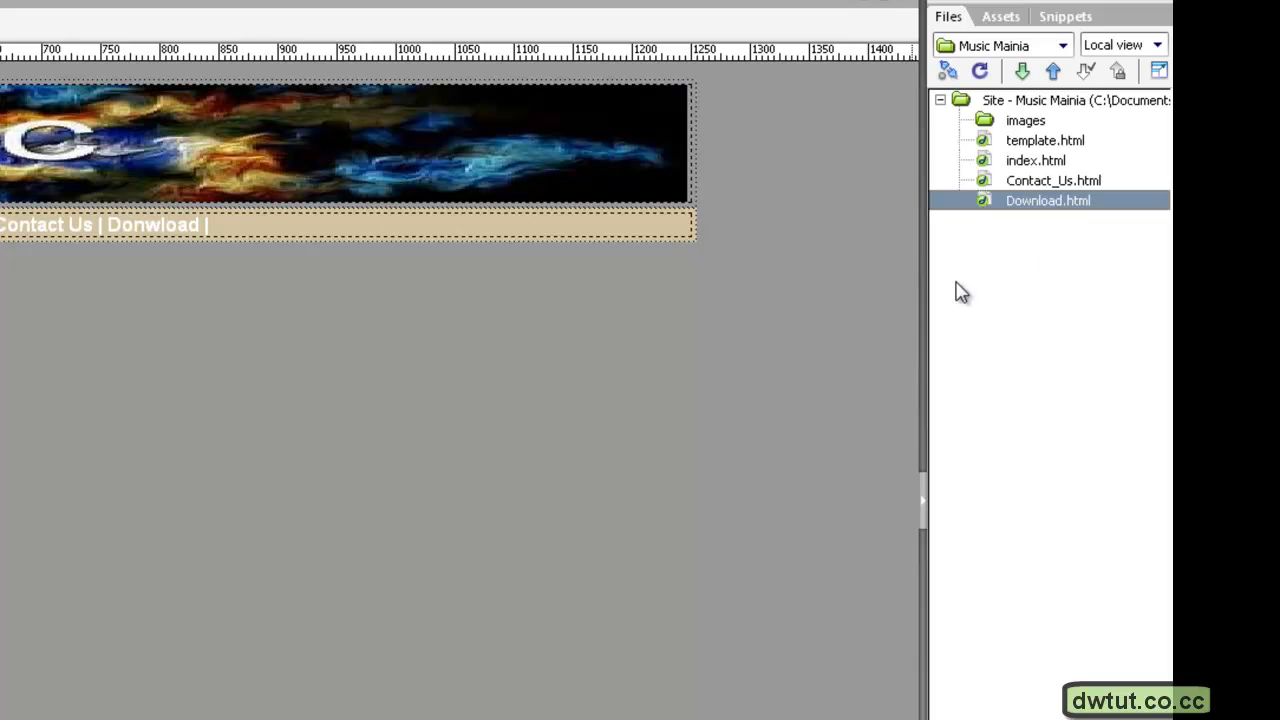
pyautogui.click(1014, 183)
pyautogui.click(1001, 164)
pyautogui.click(1010, 210)
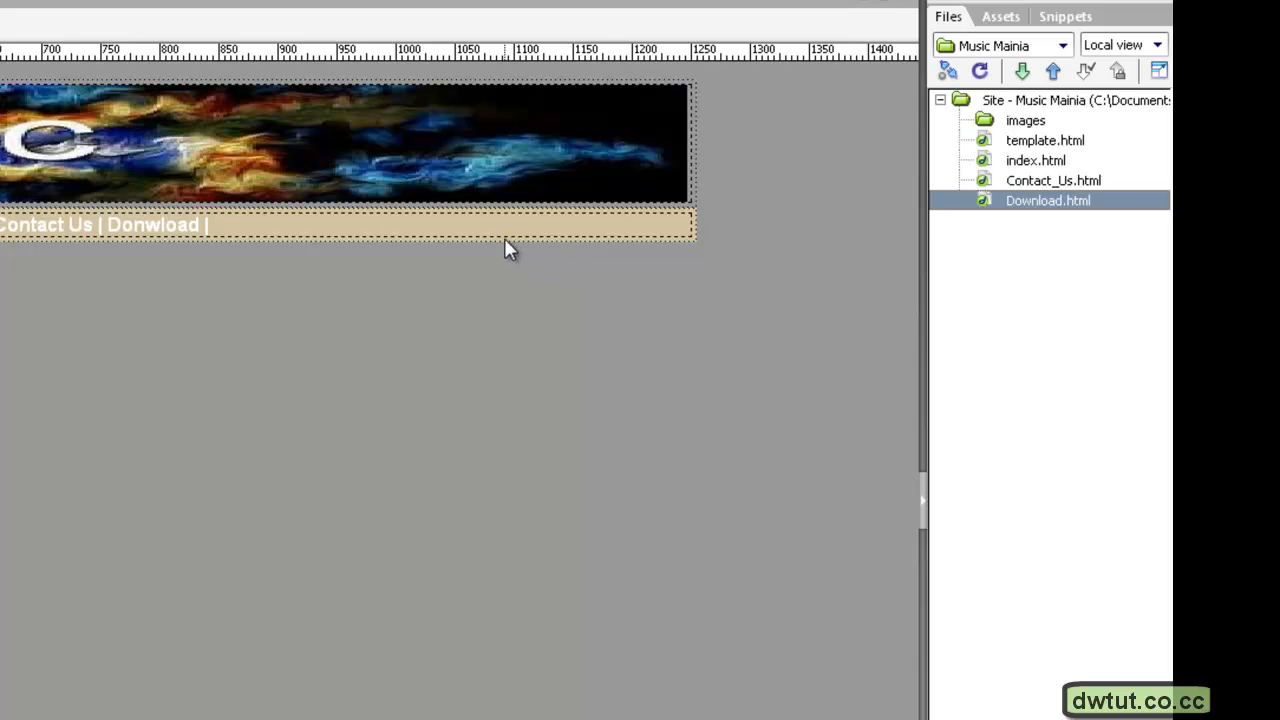
# Link the word Home in the navigation bar to index.html.
pyautogui.click(440, 220)
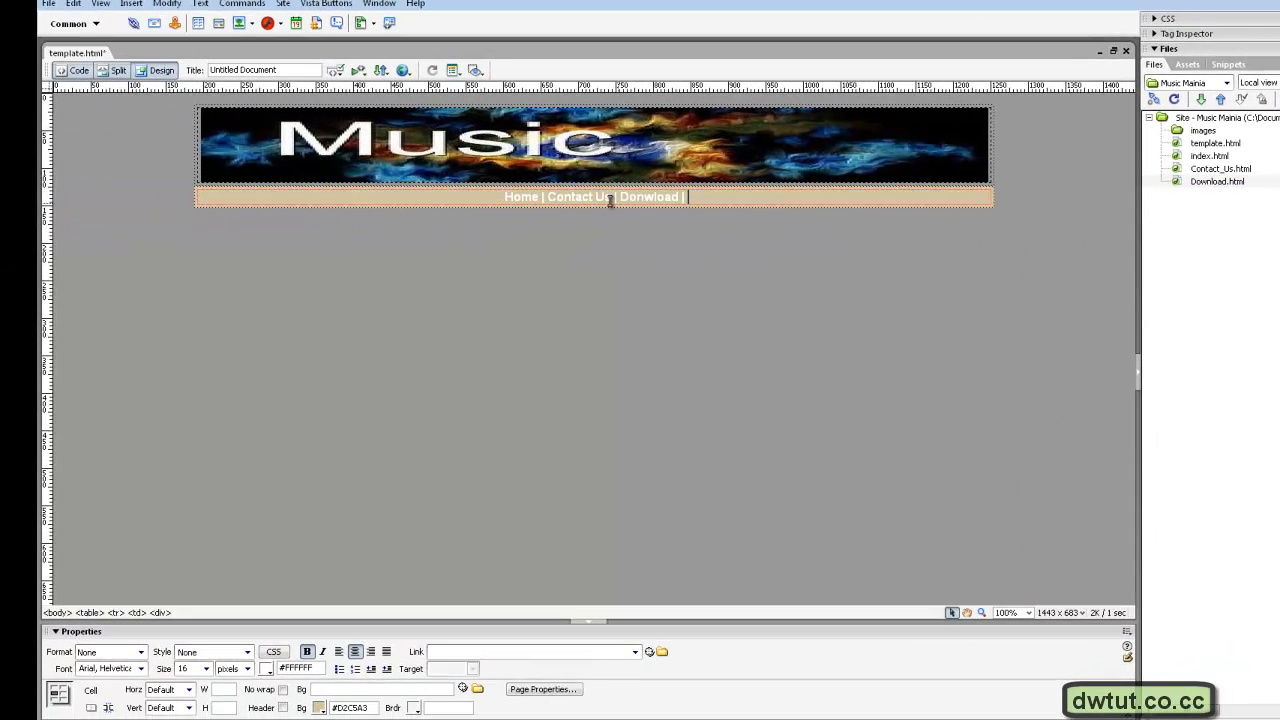
pyautogui.moveTo(506, 196); pyautogui.dragTo(536, 197)
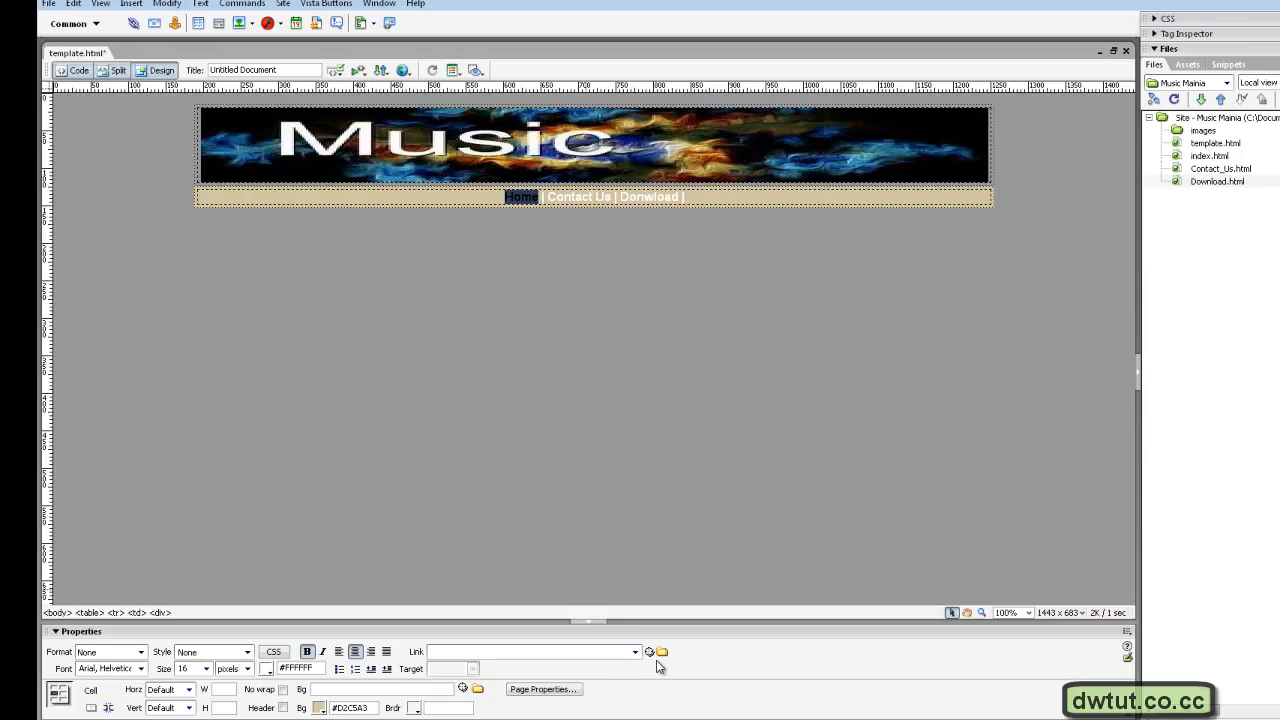
pyautogui.moveTo(650, 655); pyautogui.dragTo(1197, 157)
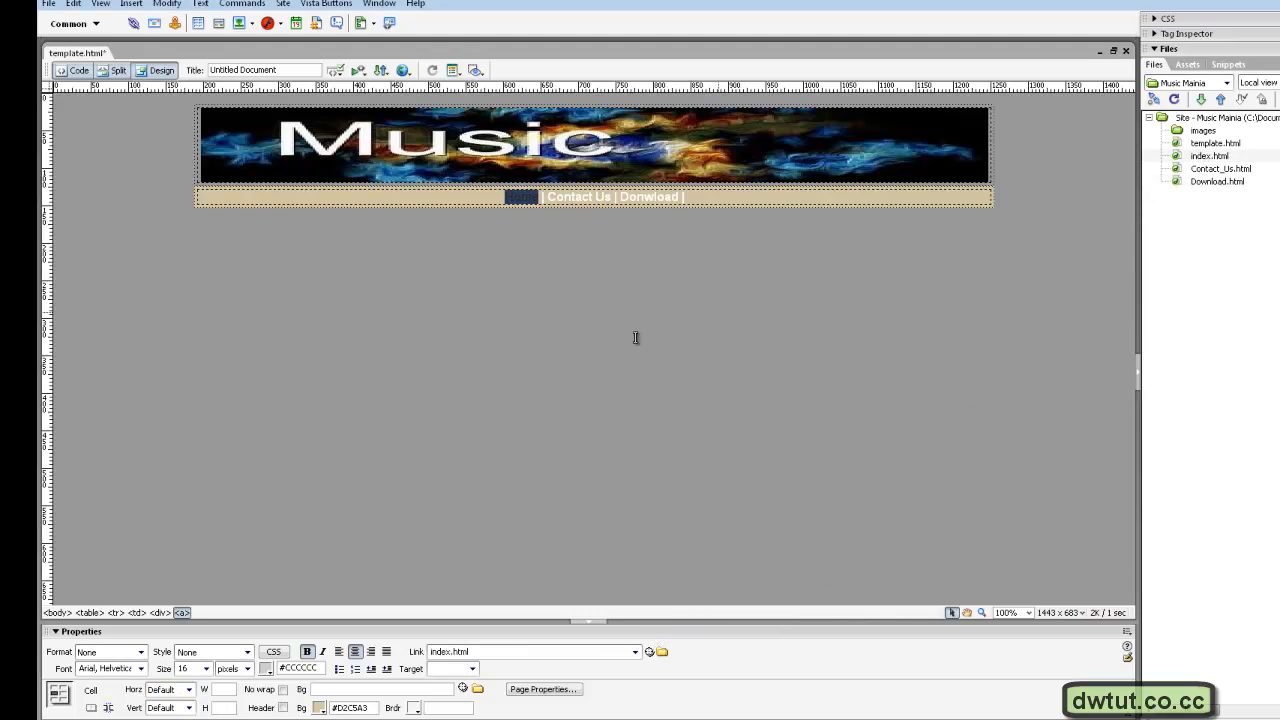
pyautogui.click(507, 197)
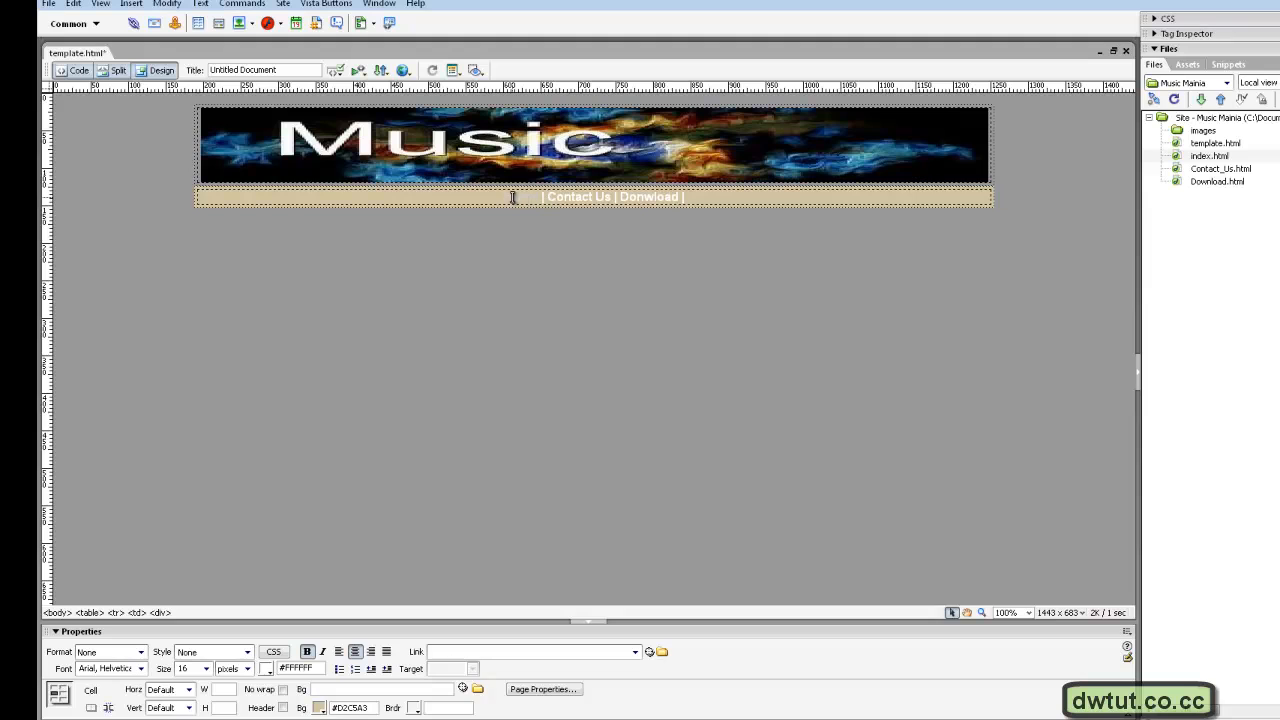
pyautogui.moveTo(502, 197); pyautogui.dragTo(538, 198)
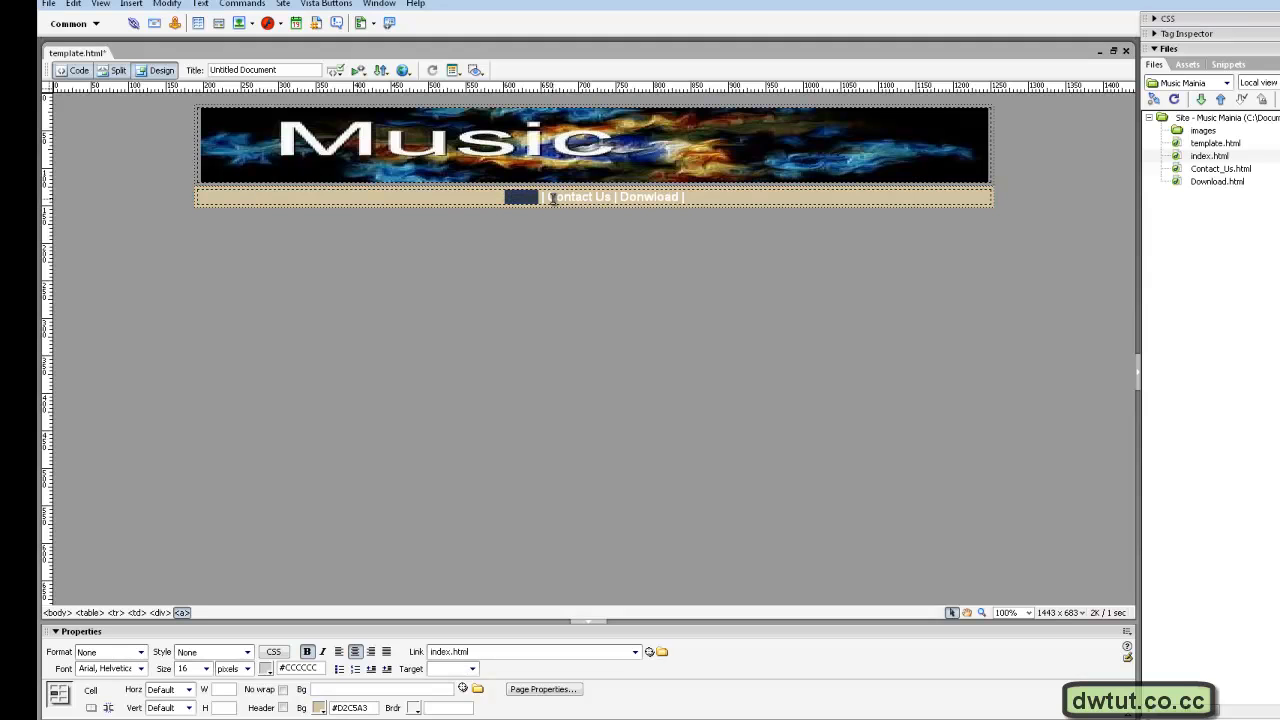
pyautogui.click(549, 197)
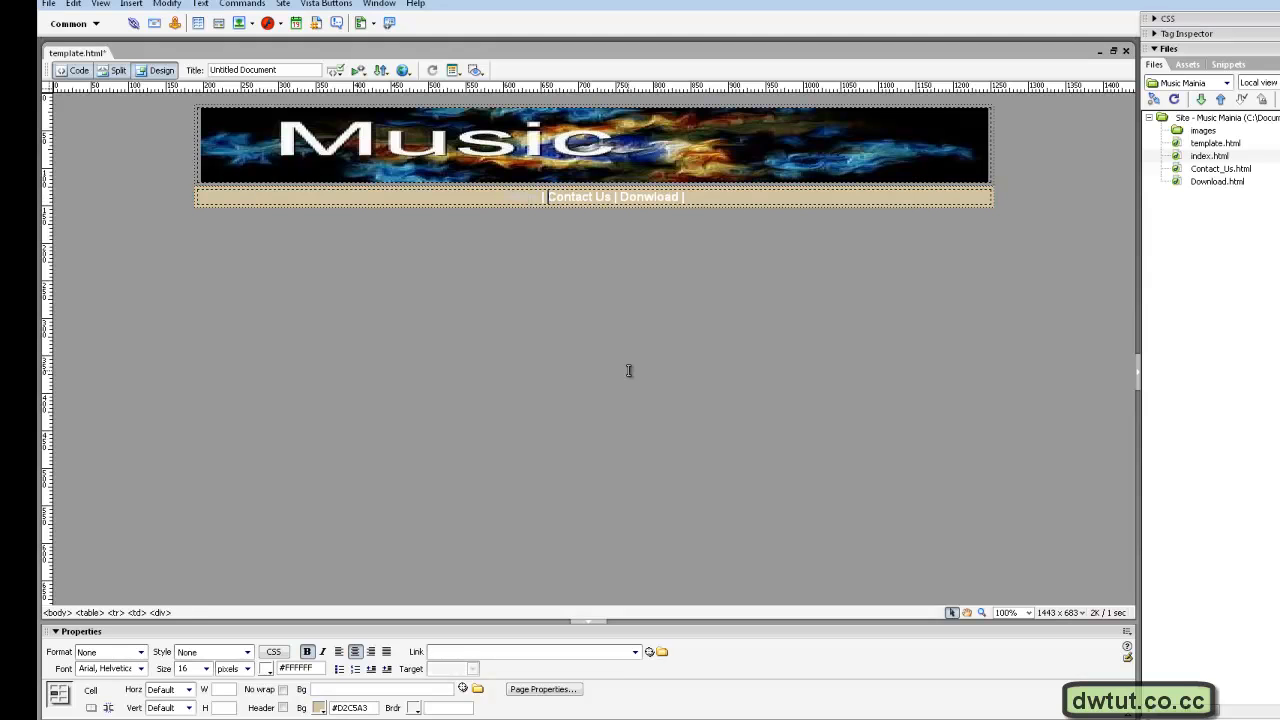
# Set the page's link color to #666666 in the page properties, after trying #999999.
pyautogui.click(545, 689)
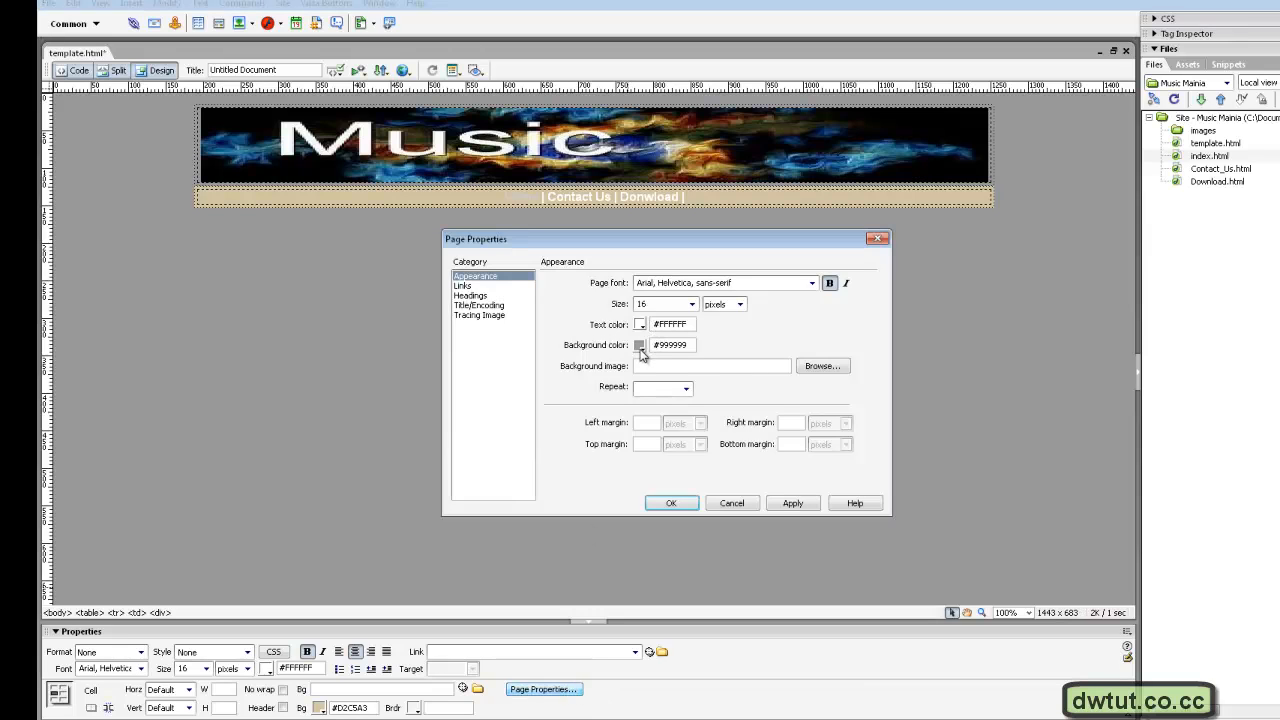
pyautogui.click(488, 286)
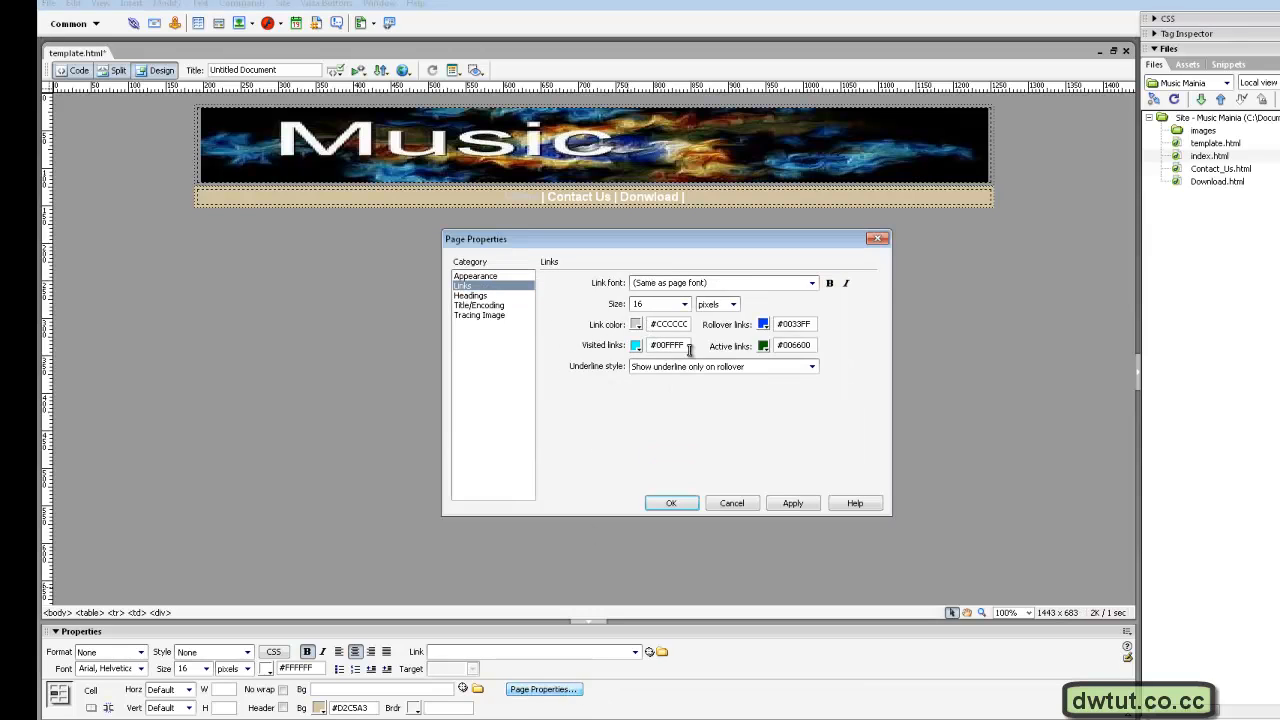
pyautogui.click(639, 324)
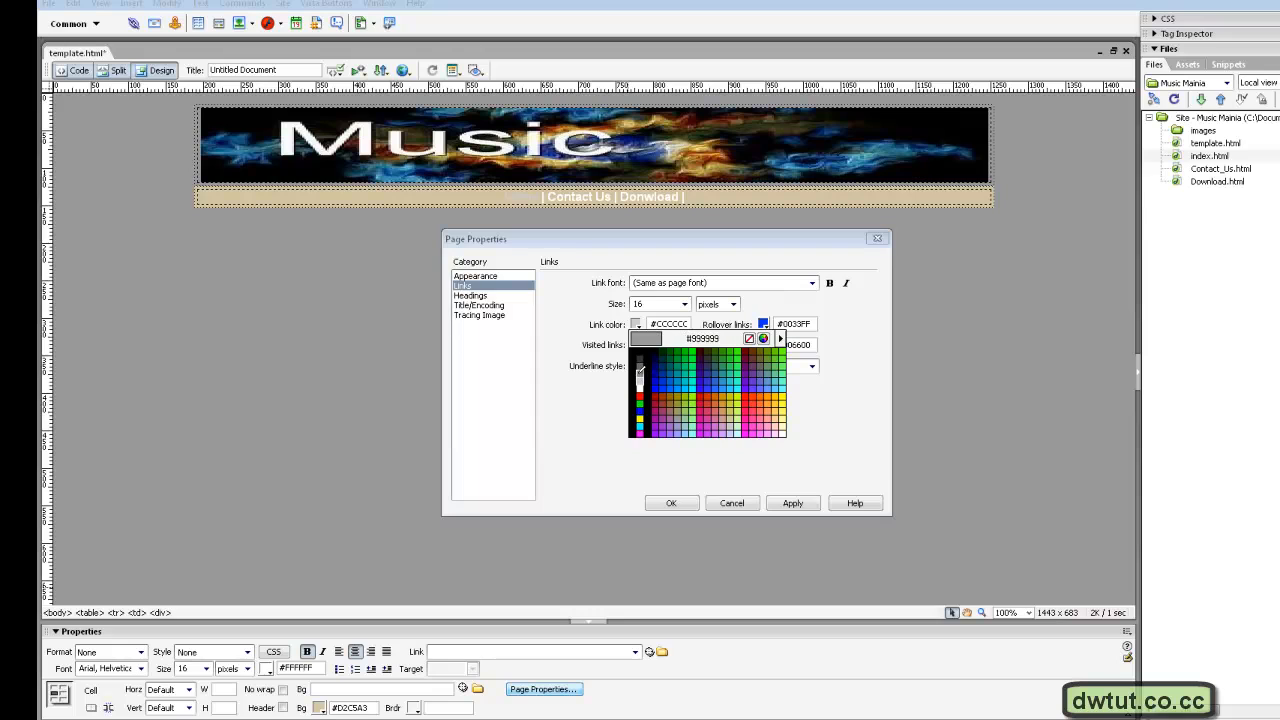
pyautogui.click(639, 373)
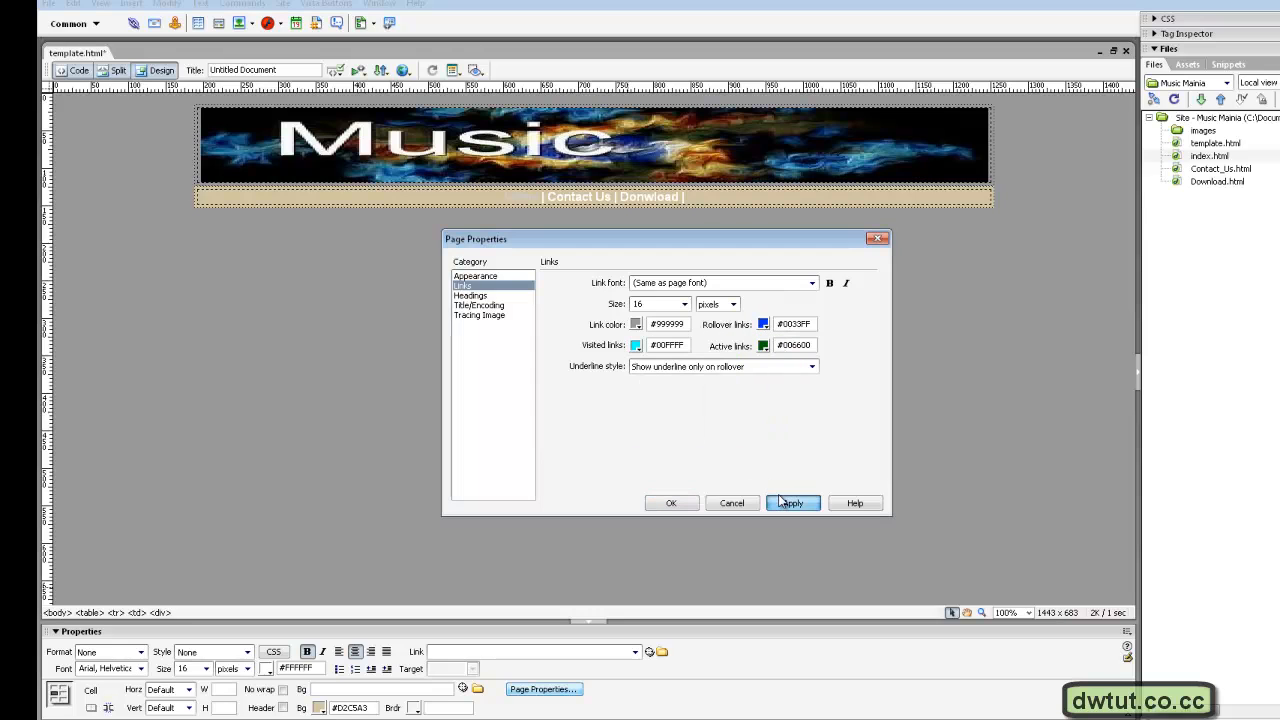
pyautogui.click(784, 503)
pyautogui.click(639, 324)
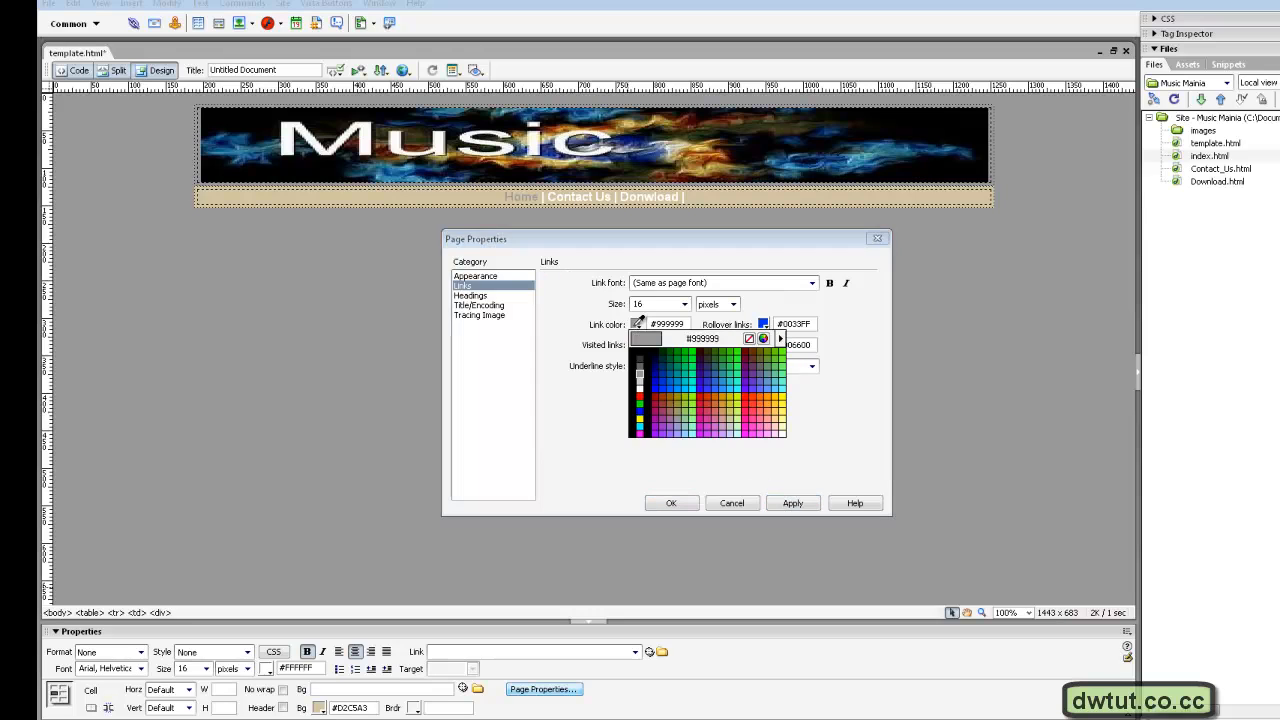
pyautogui.click(639, 366)
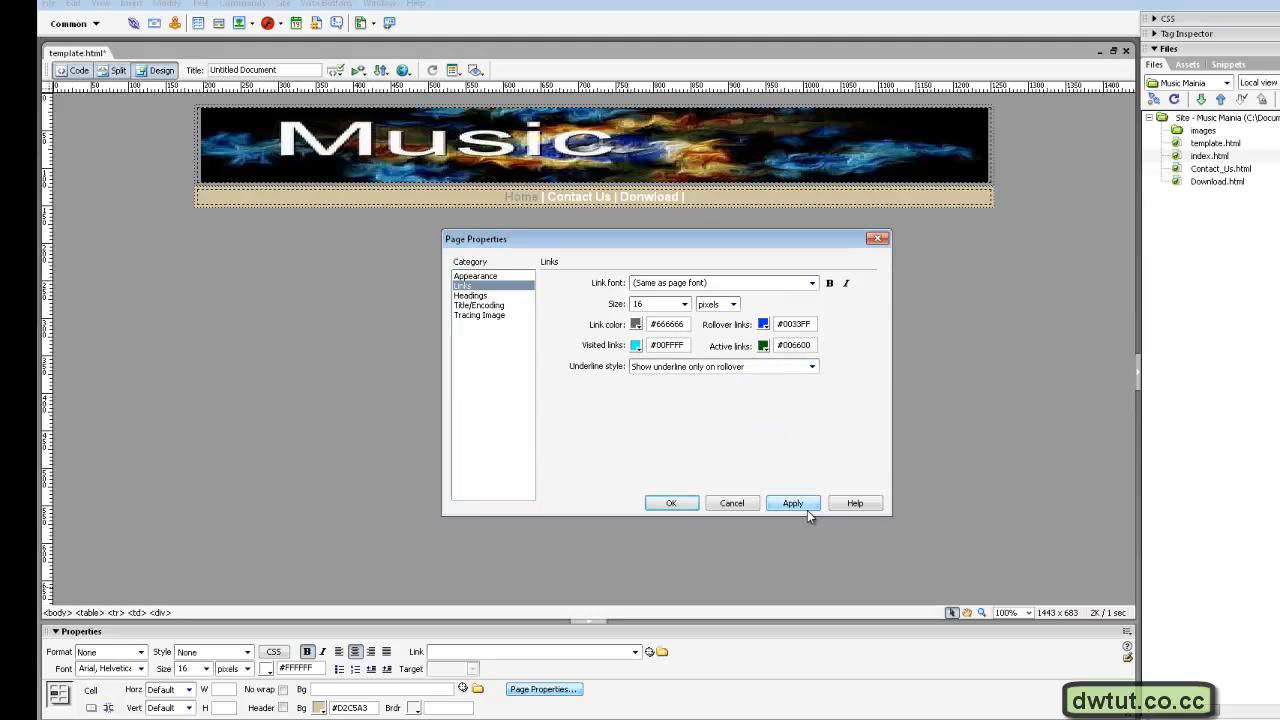
pyautogui.click(807, 512)
pyautogui.click(672, 503)
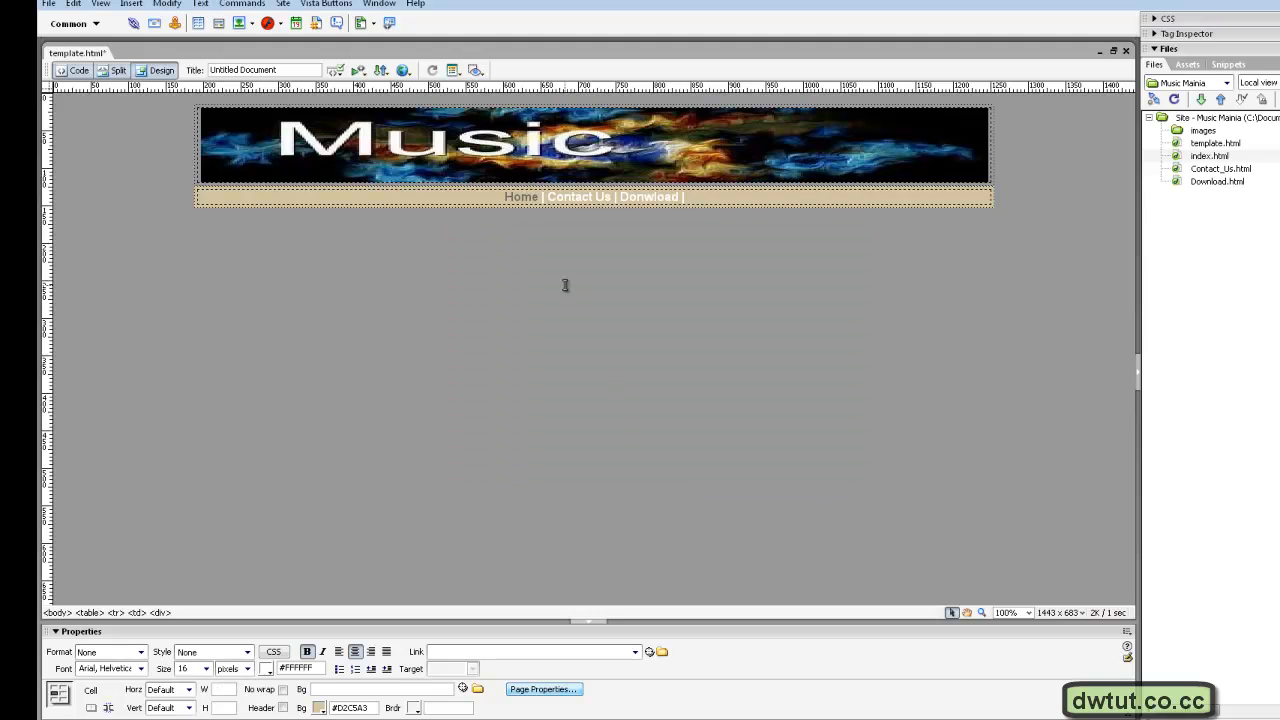
# Link the words Contact Us in the navigation bar to Contact_Us.html.
pyautogui.moveTo(503, 196); pyautogui.dragTo(535, 194)
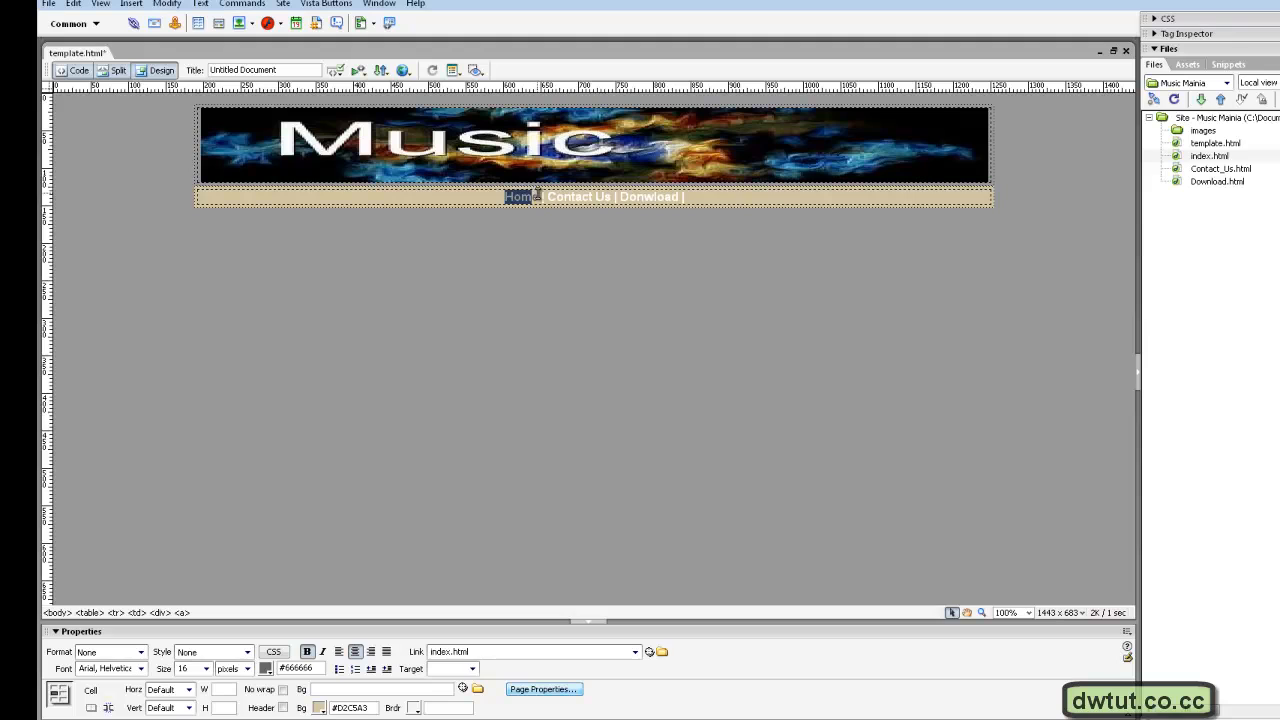
pyautogui.click(539, 196)
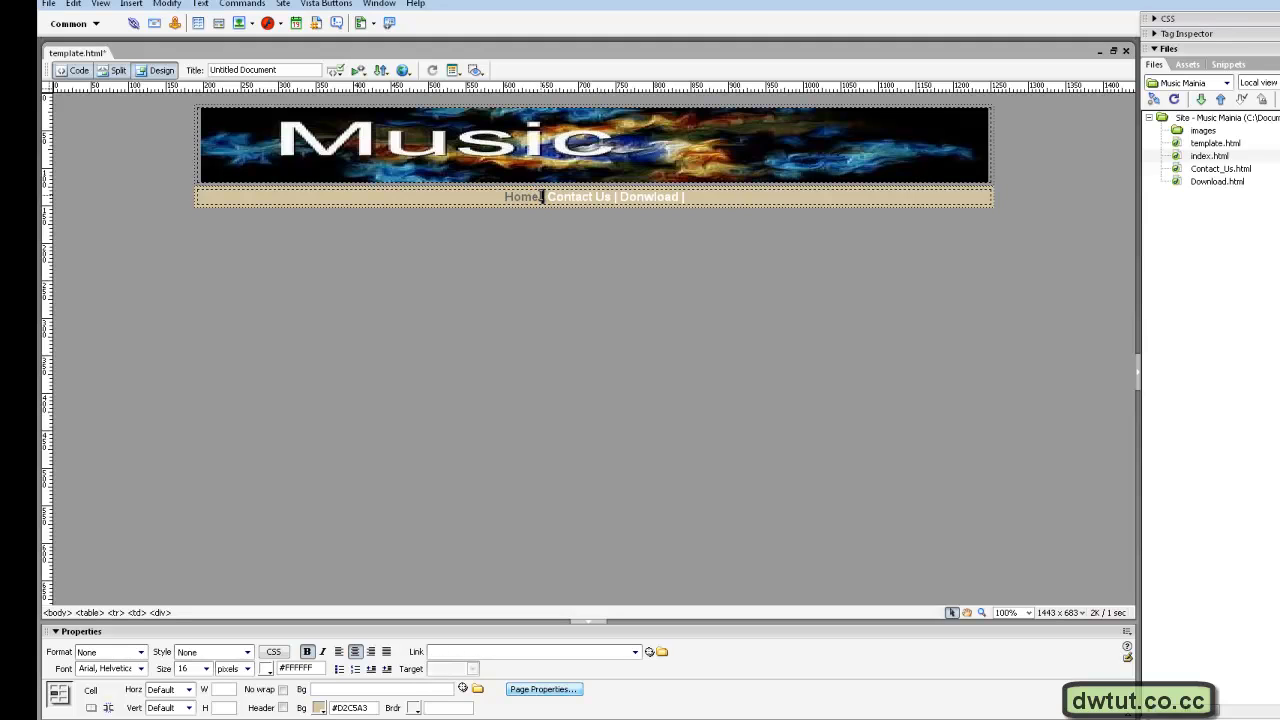
pyautogui.moveTo(542, 196); pyautogui.dragTo(614, 197)
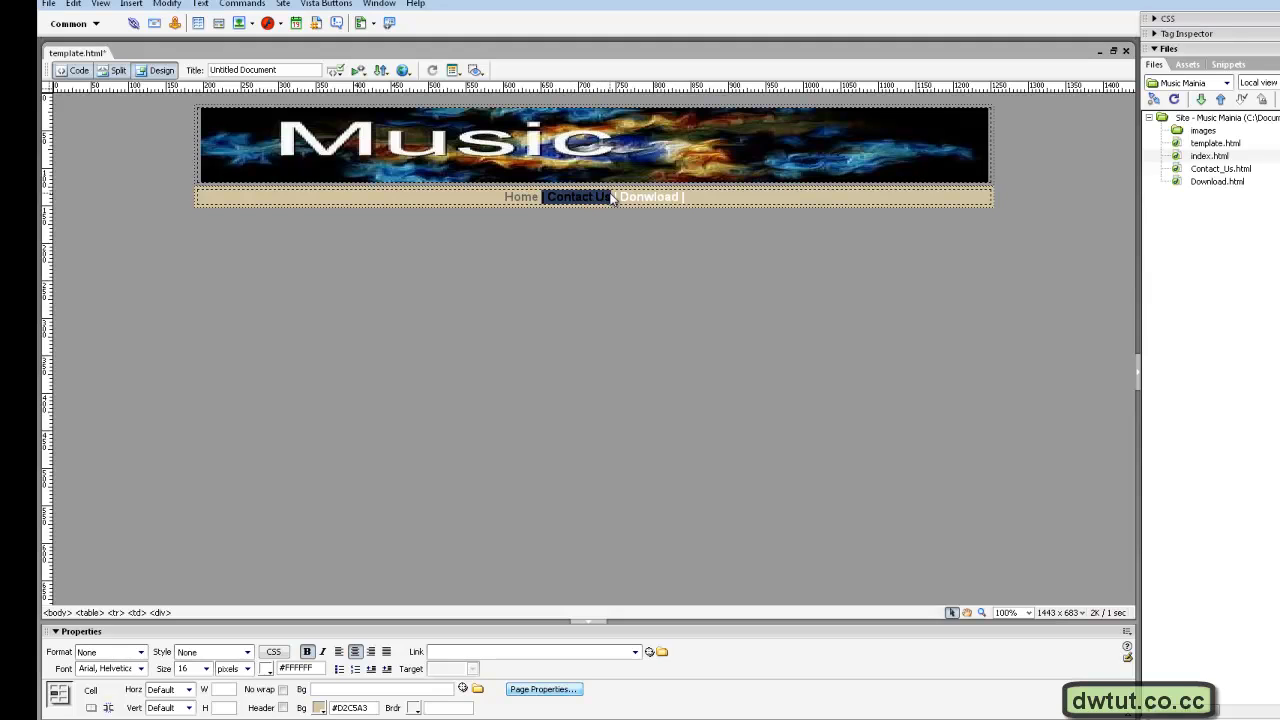
pyautogui.moveTo(649, 651); pyautogui.dragTo(1238, 170)
pyautogui.click(863, 250)
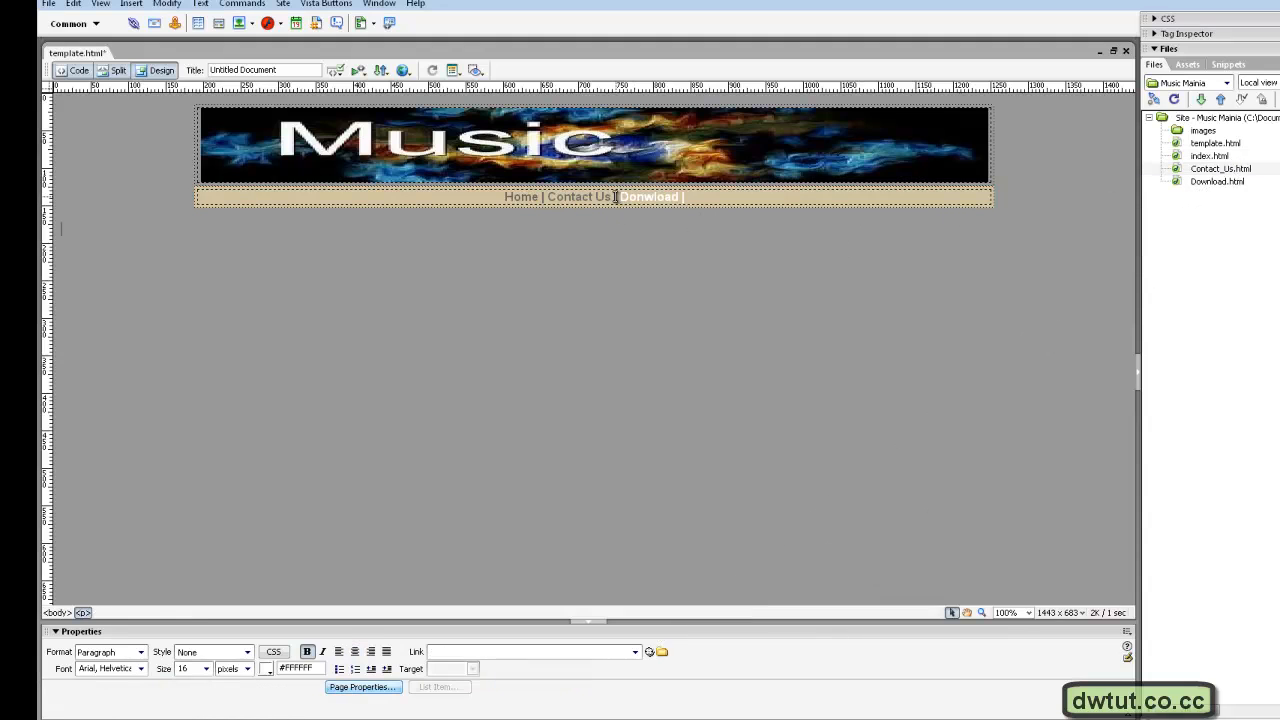
# Link the word Donwload in the navigation bar, together with its separators, to Download.html.
pyautogui.moveTo(614, 197); pyautogui.dragTo(687, 193)
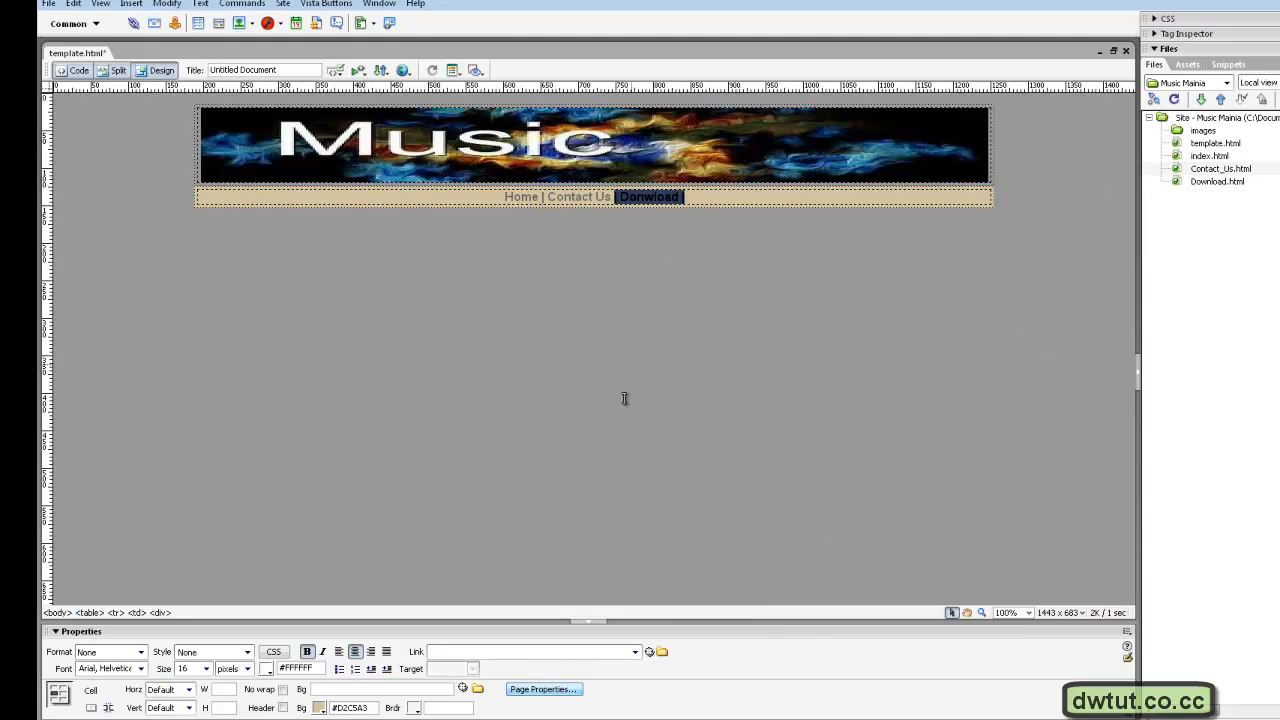
pyautogui.moveTo(649, 651); pyautogui.dragTo(1184, 184)
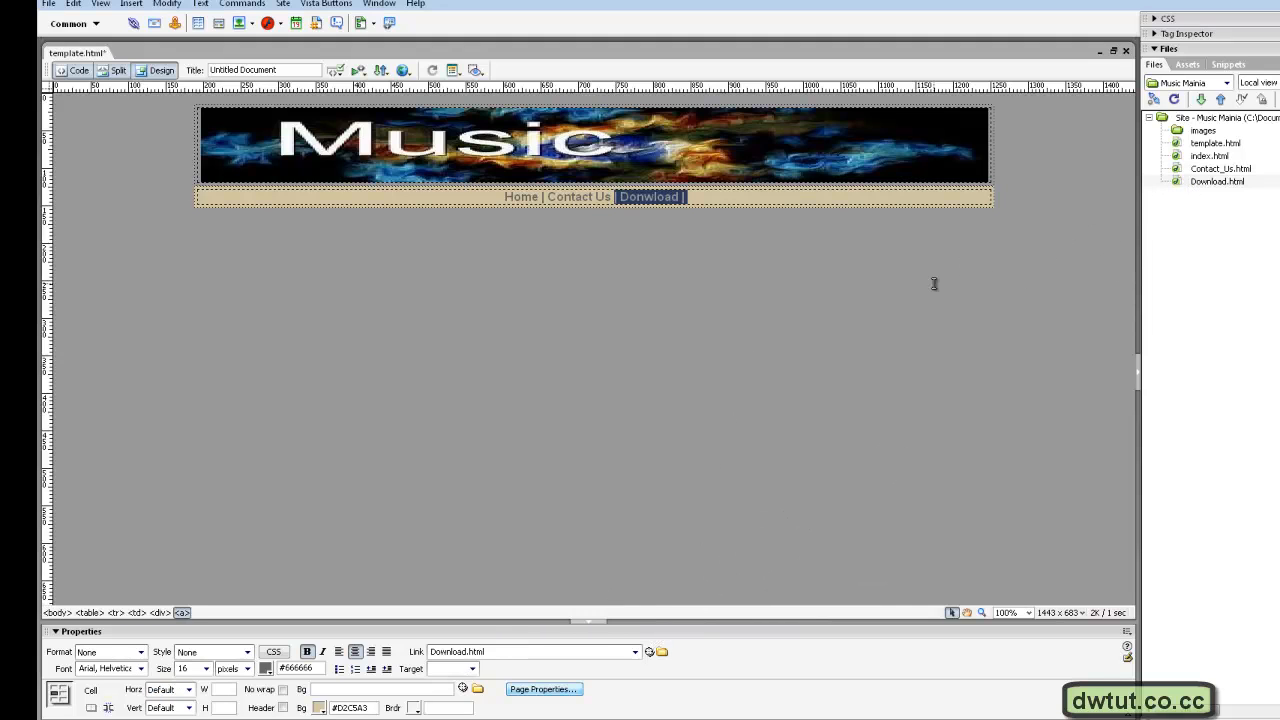
pyautogui.click(725, 215)
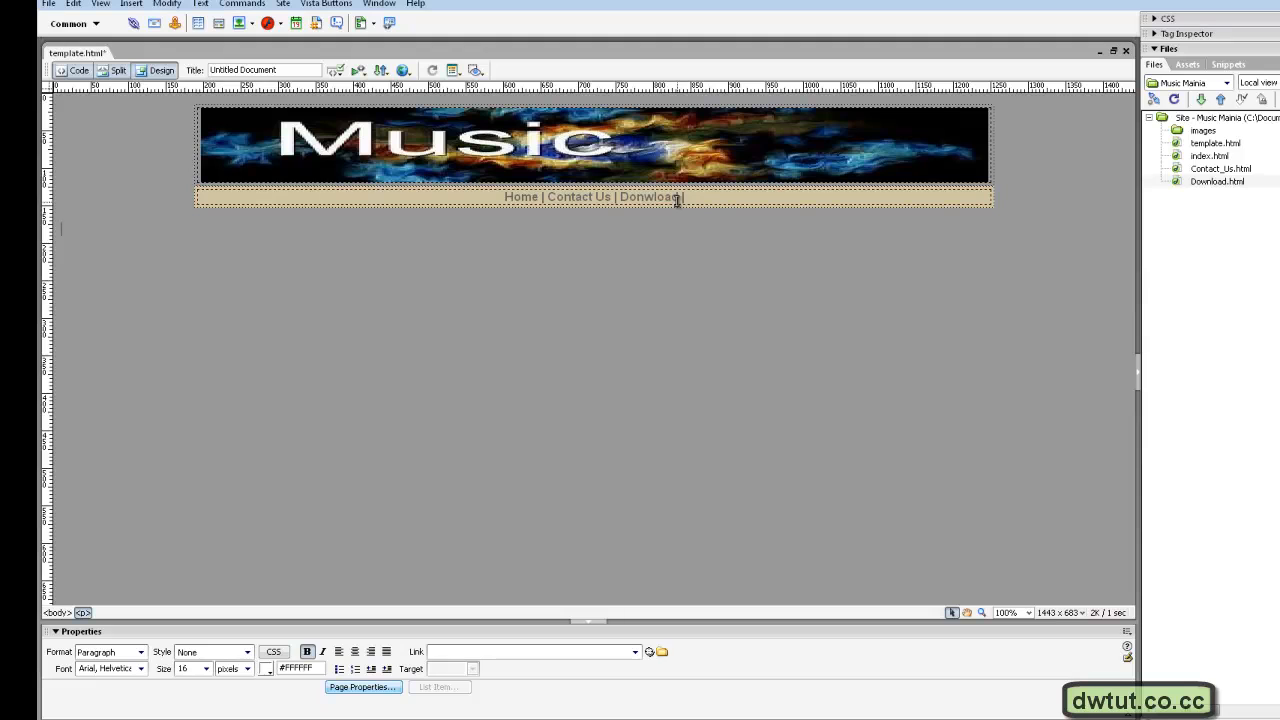
pyautogui.moveTo(488, 200); pyautogui.dragTo(695, 208)
pyautogui.click(695, 196)
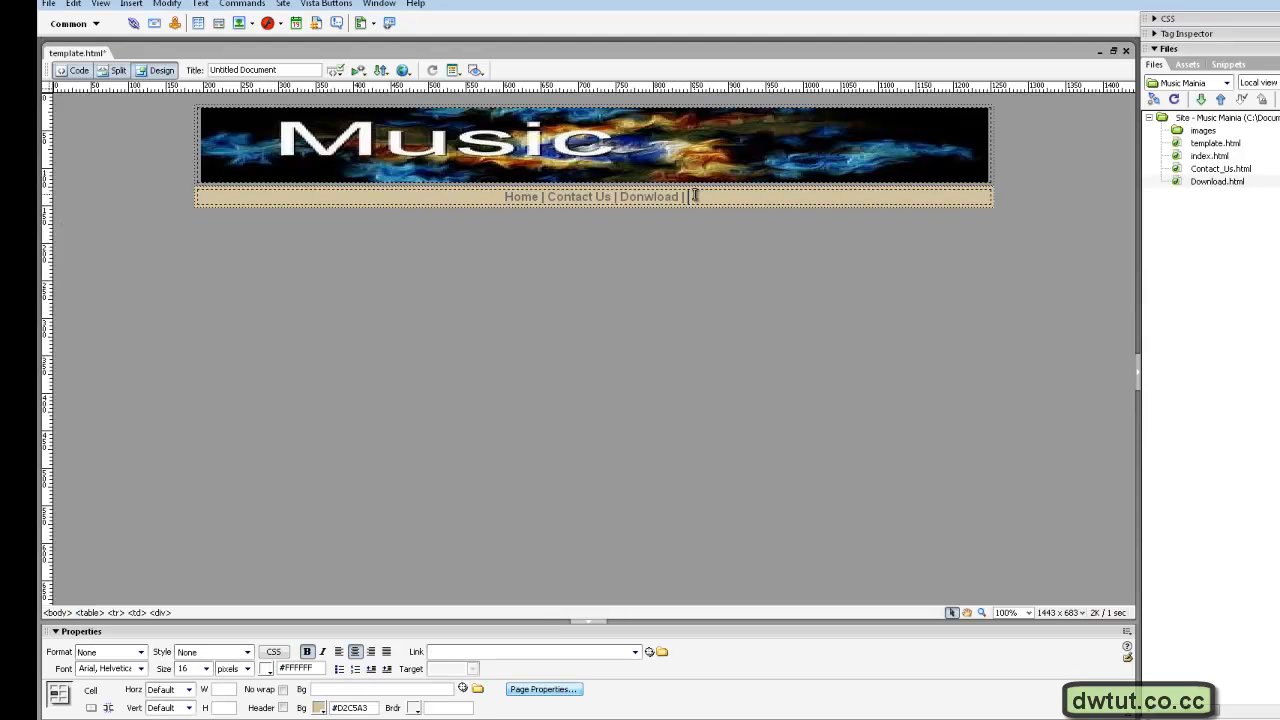
# Insert a table with one row and two columns below the navigation bar.
pyautogui.click(997, 199)
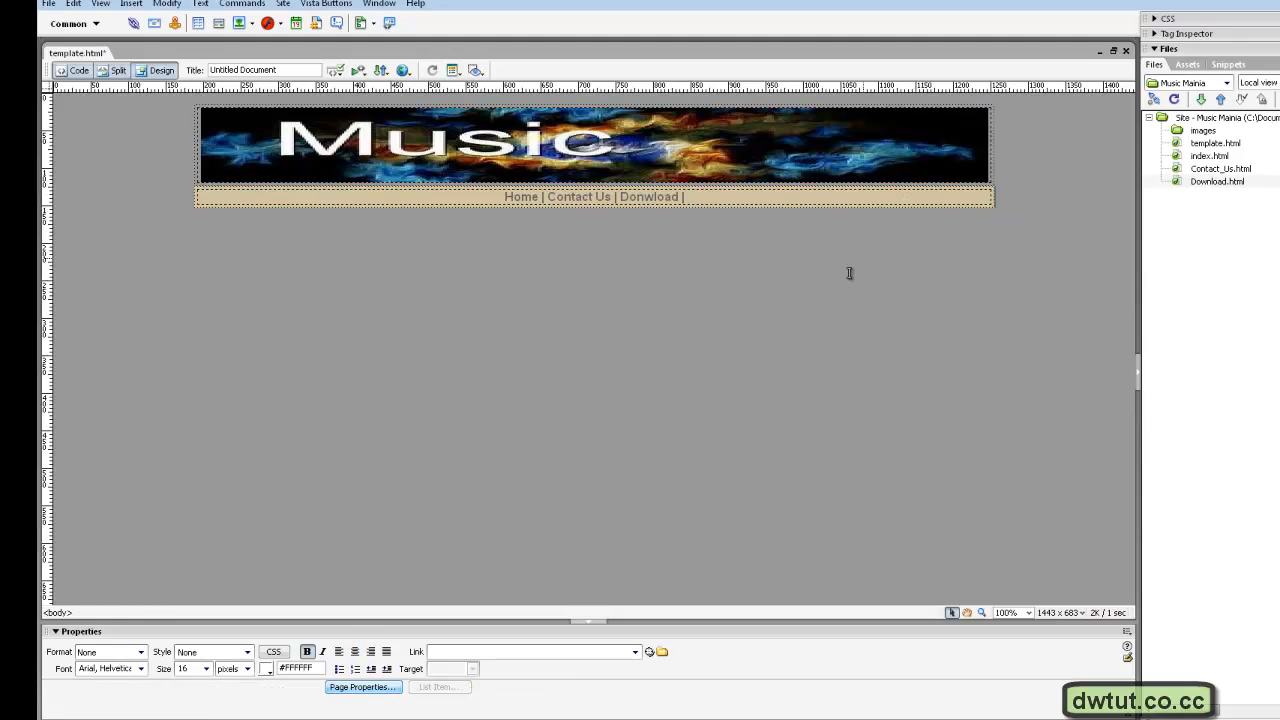
pyautogui.press('Return')
pyautogui.click(198, 23)
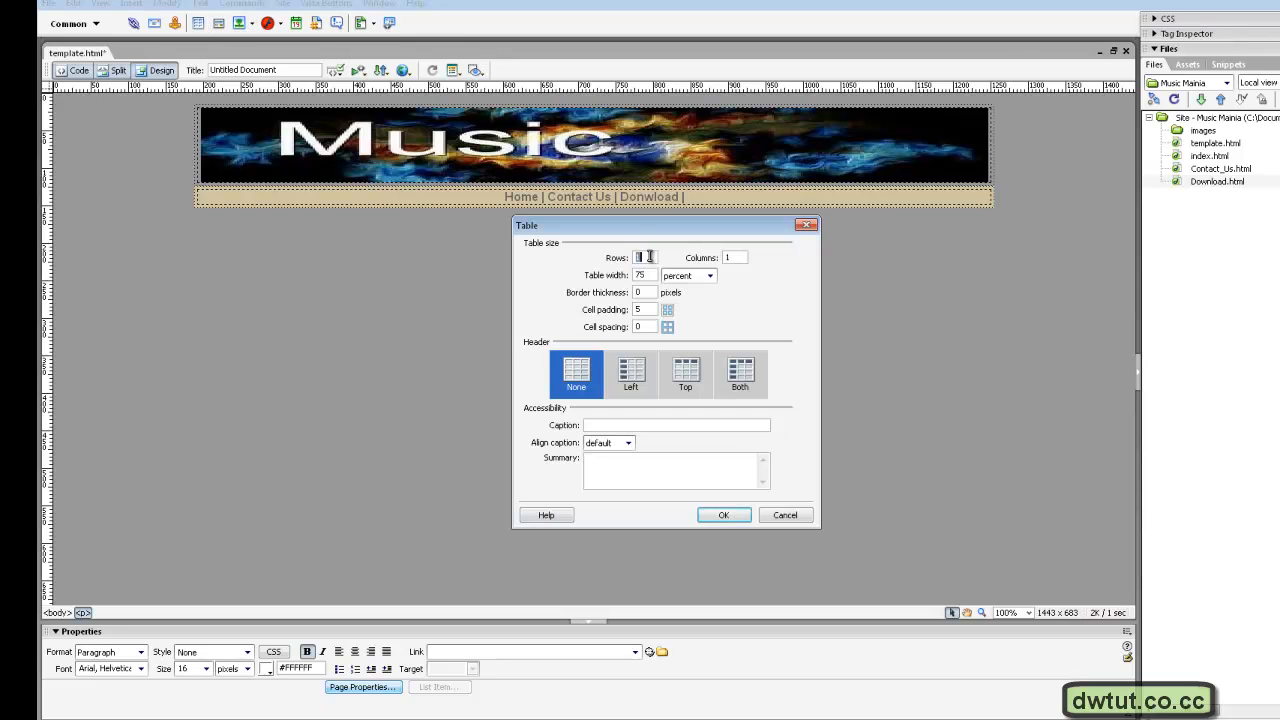
pyautogui.moveTo(648, 257); pyautogui.dragTo(634, 267)
pyautogui.press('Tab')
pyautogui.click(722, 516)
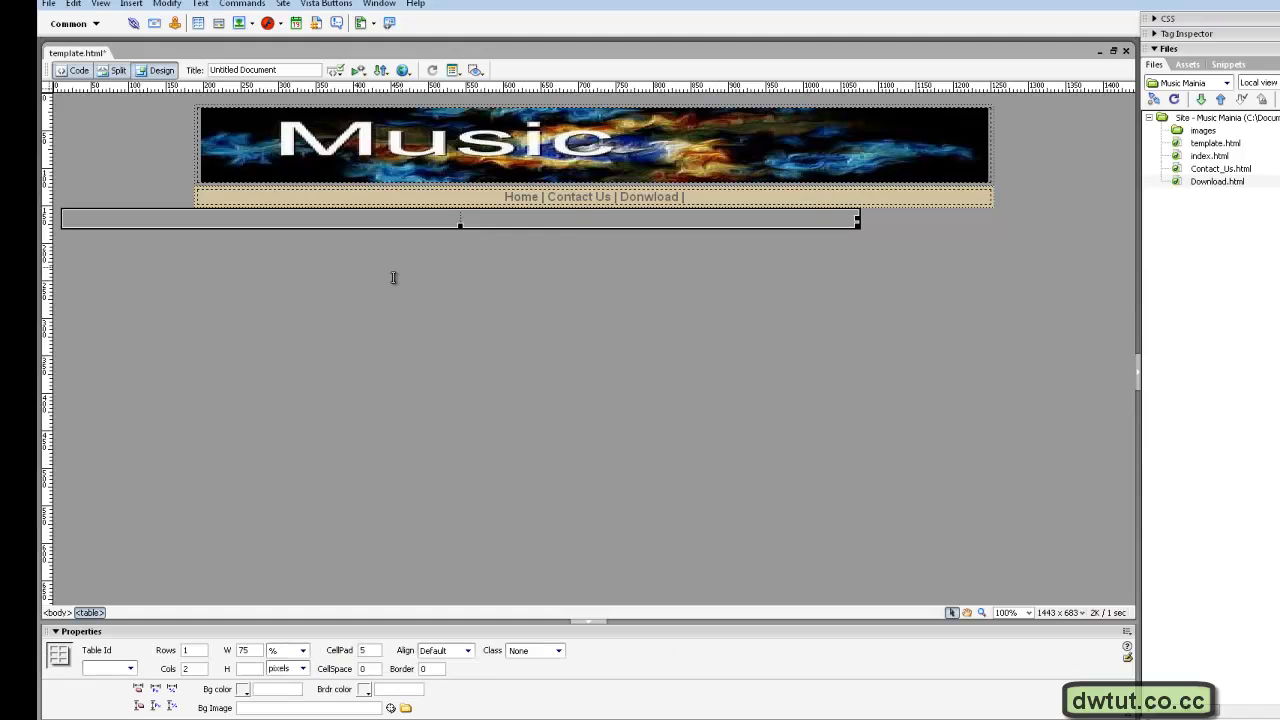
# Align the new two-column table to the center of the page.
pyautogui.click(467, 651)
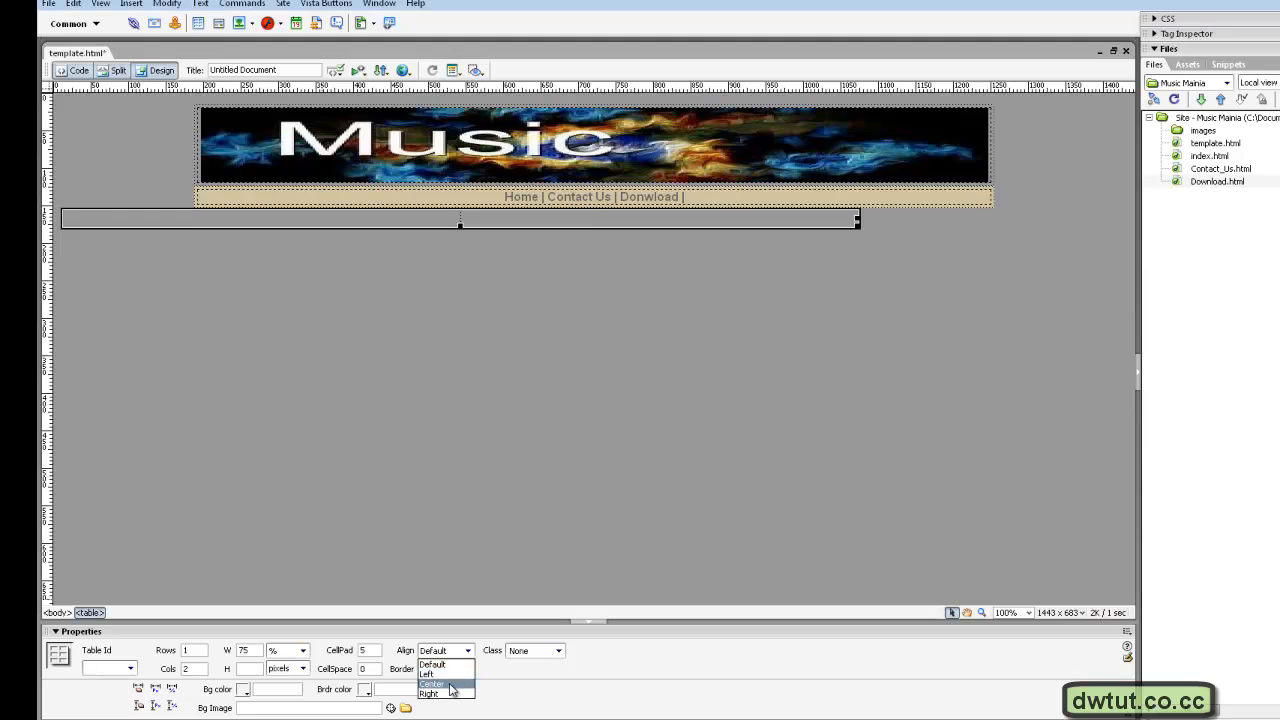
pyautogui.click(450, 684)
pyautogui.click(591, 316)
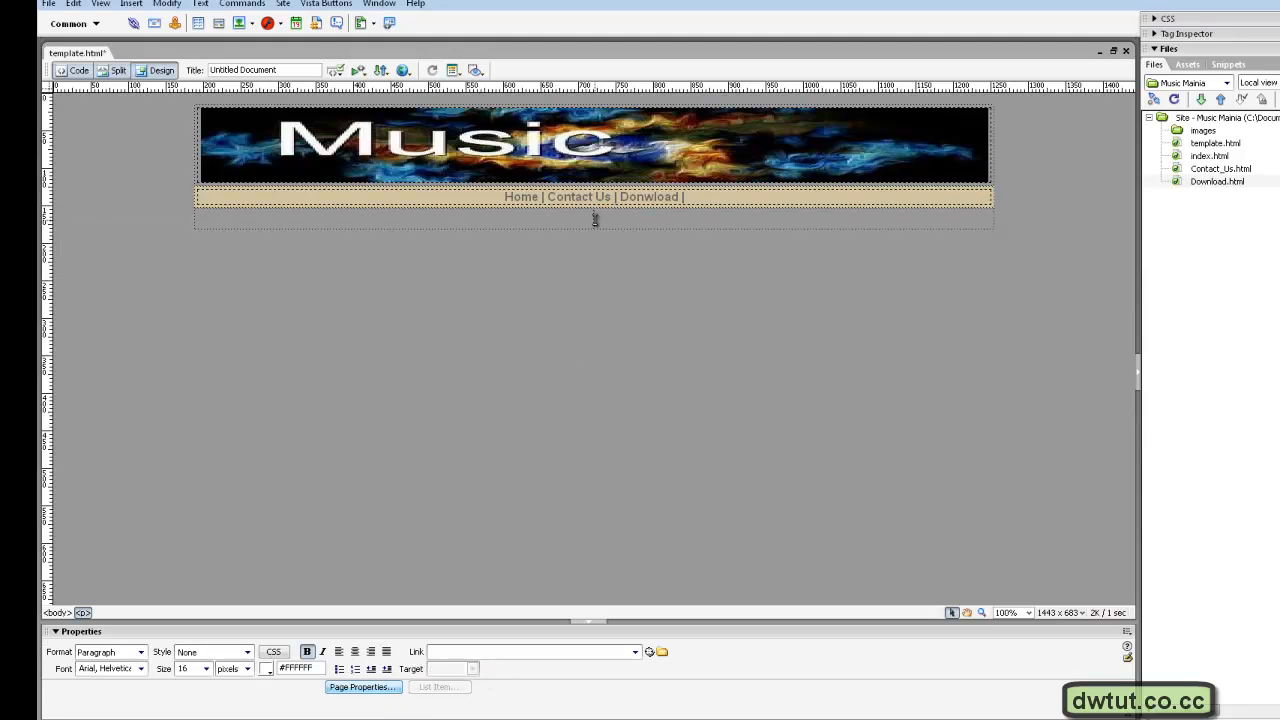
# Narrow the new table's left column to 15% of its width, displaying the table widths only while resizing.
pyautogui.click(476, 70)
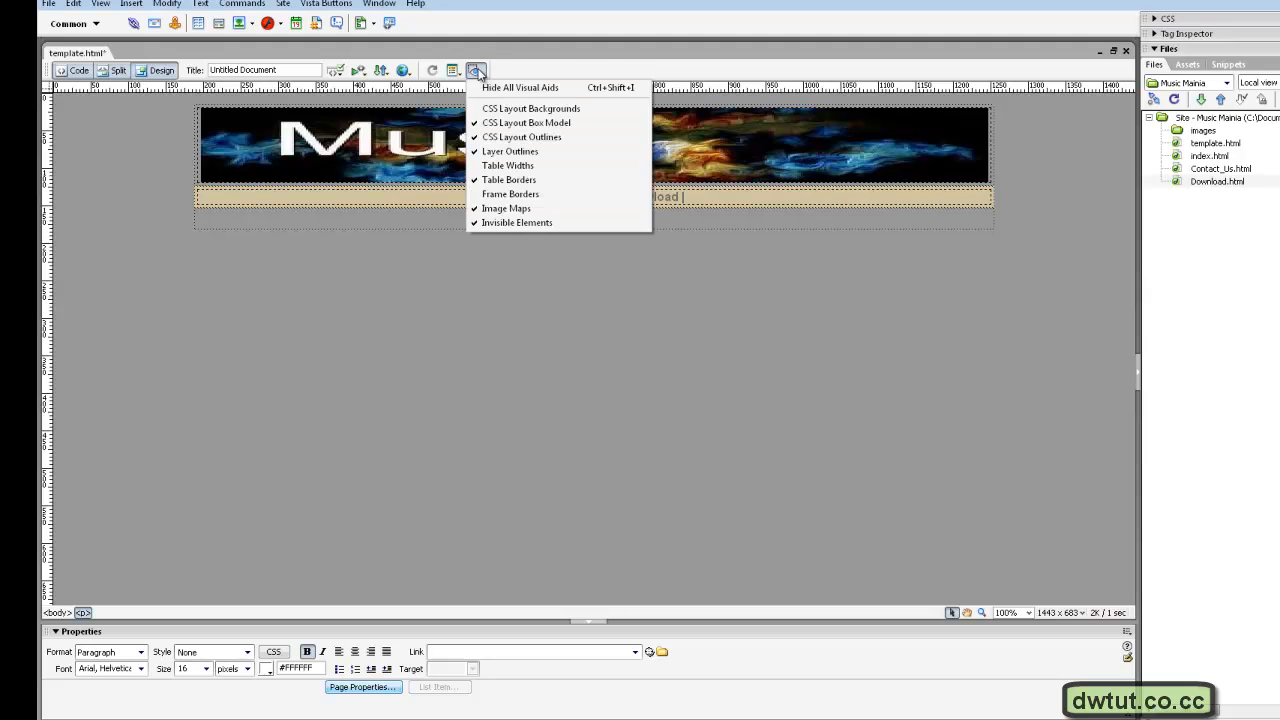
pyautogui.click(495, 177)
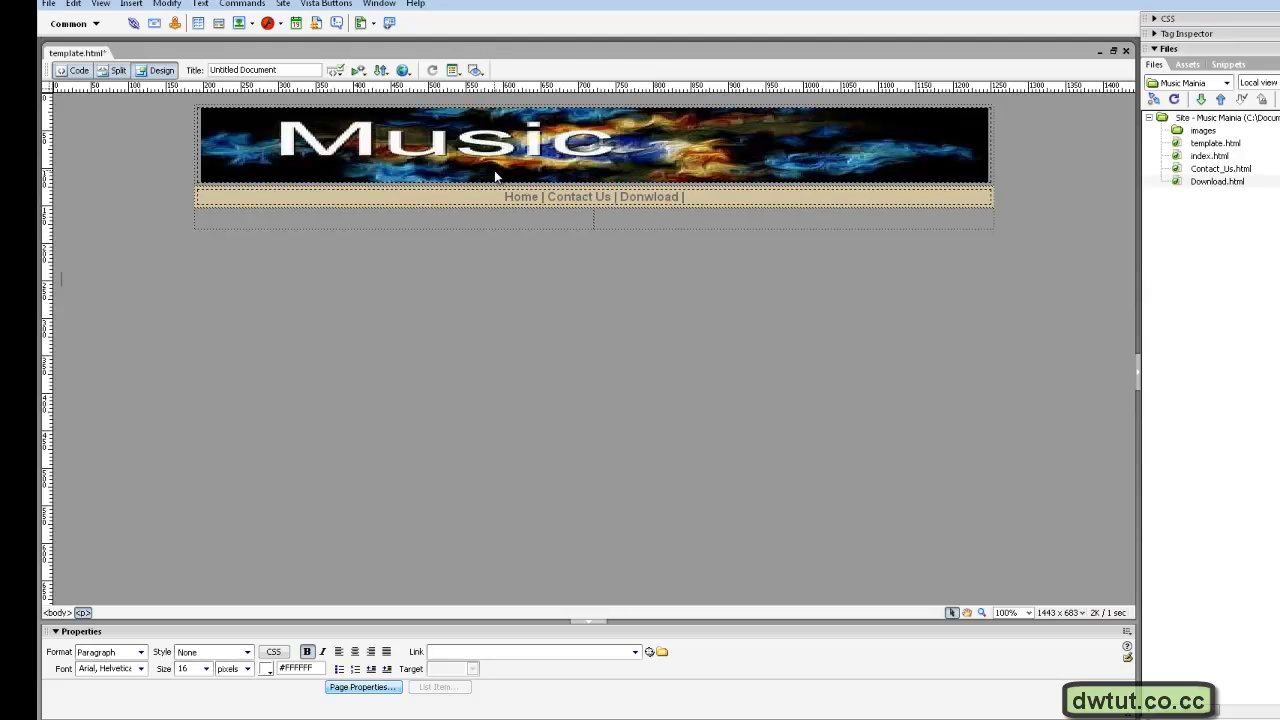
pyautogui.click(563, 221)
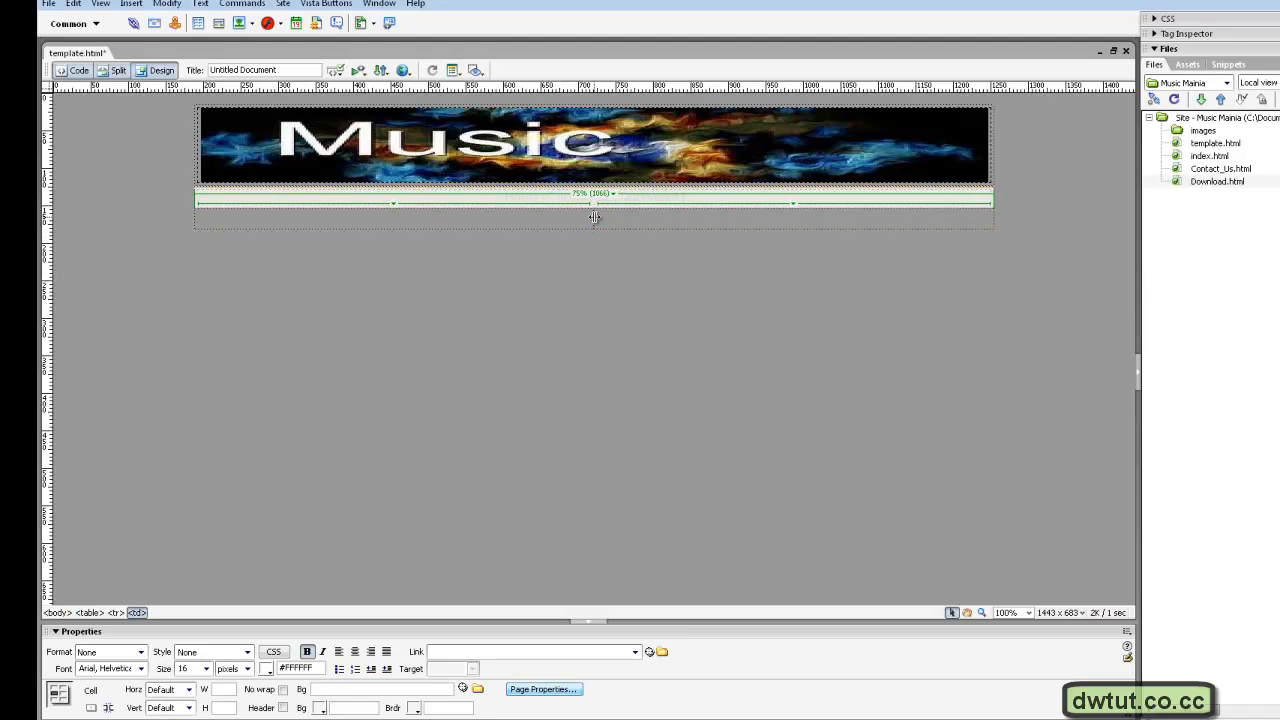
pyautogui.click(594, 217)
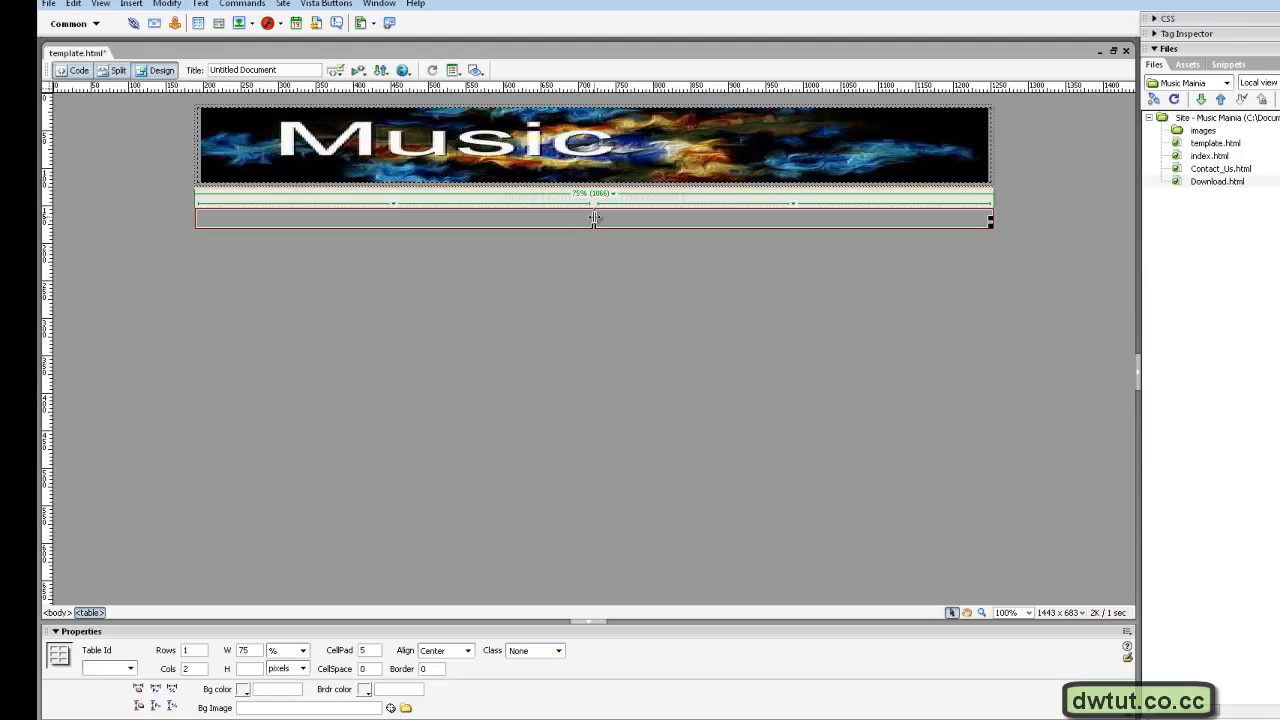
pyautogui.moveTo(594, 217); pyautogui.dragTo(314, 221)
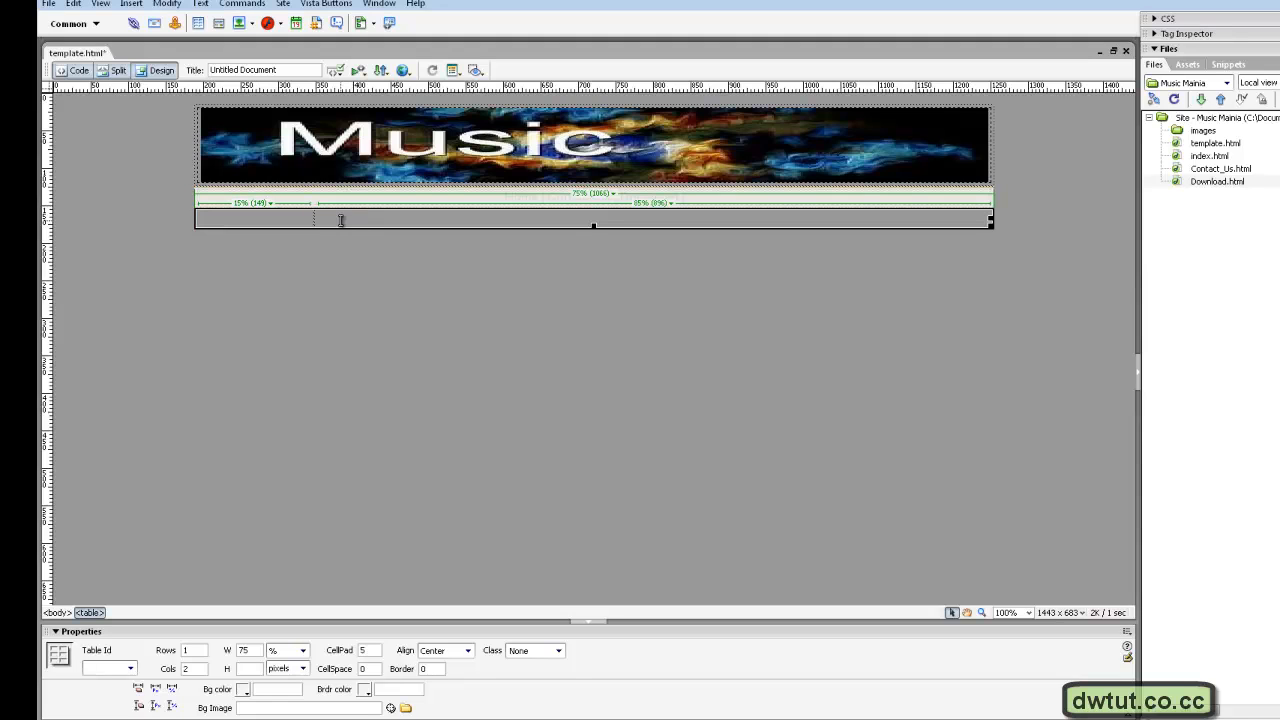
pyautogui.click(339, 219)
pyautogui.click(287, 216)
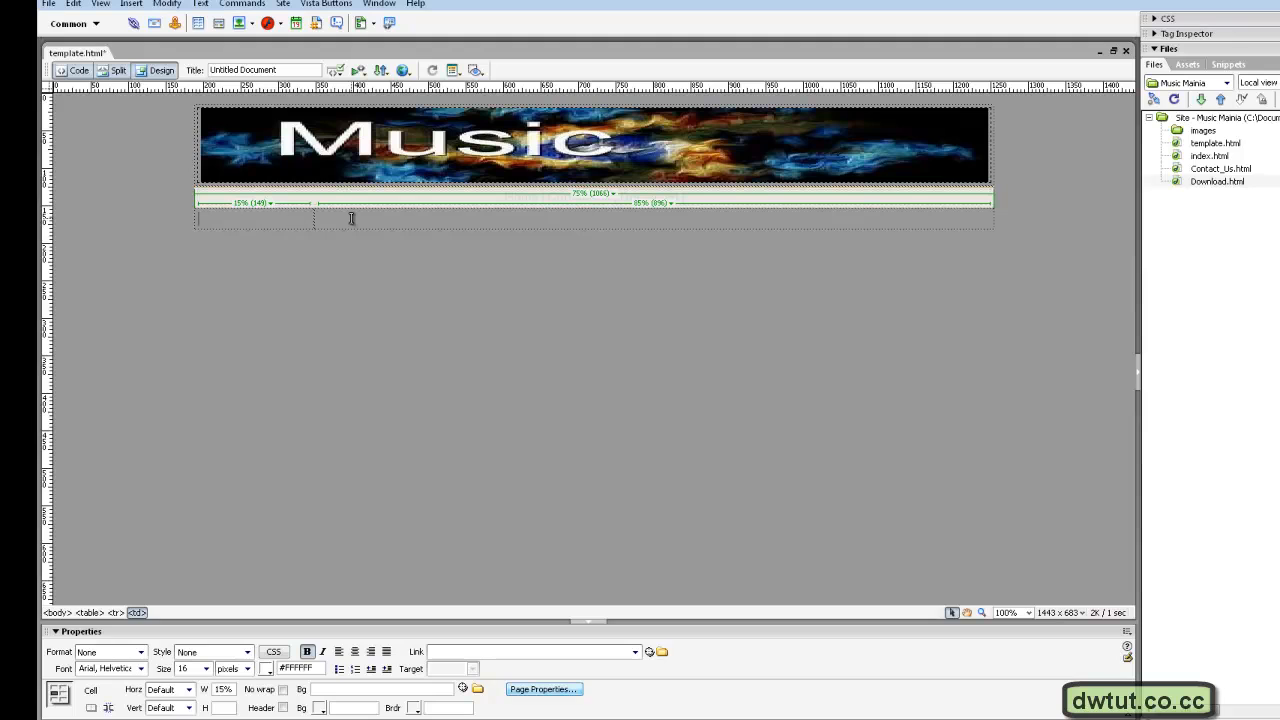
pyautogui.click(476, 71)
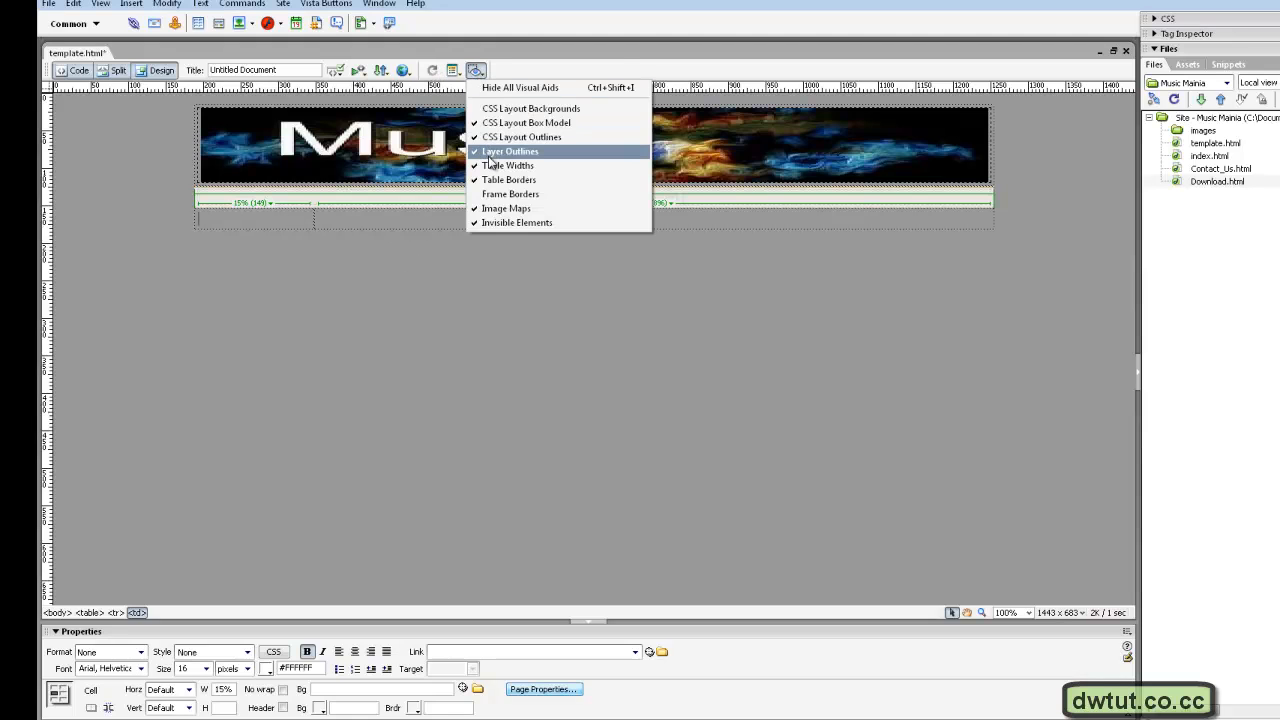
pyautogui.click(488, 166)
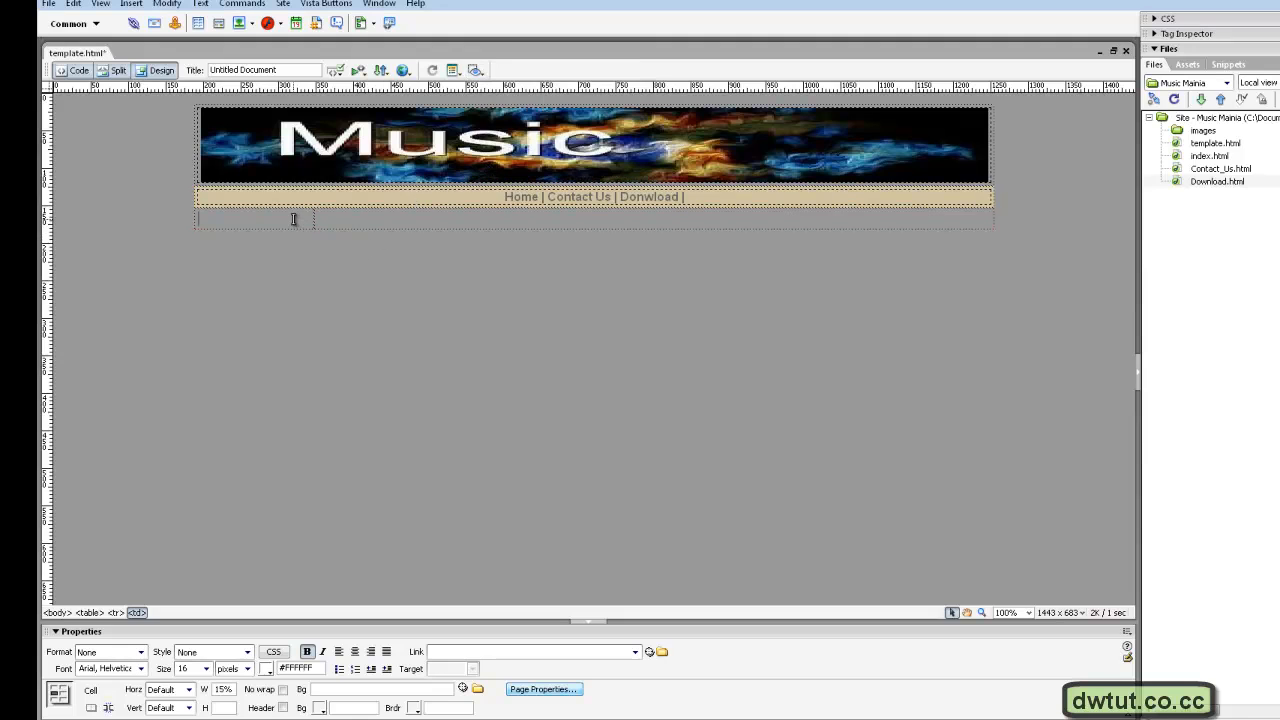
# Set the narrow left cell's background color to a light blue sampled from the banner image.
pyautogui.click(337, 217)
pyautogui.click(289, 219)
pyautogui.click(320, 708)
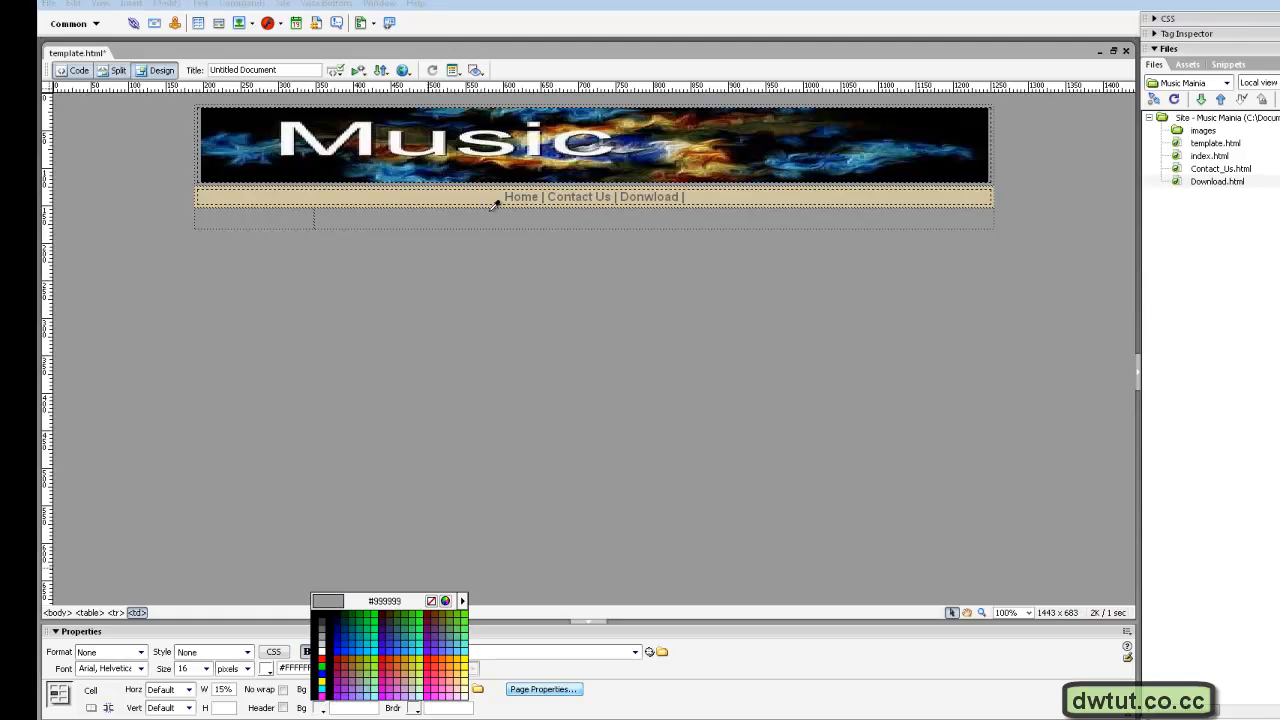
pyautogui.click(396, 172)
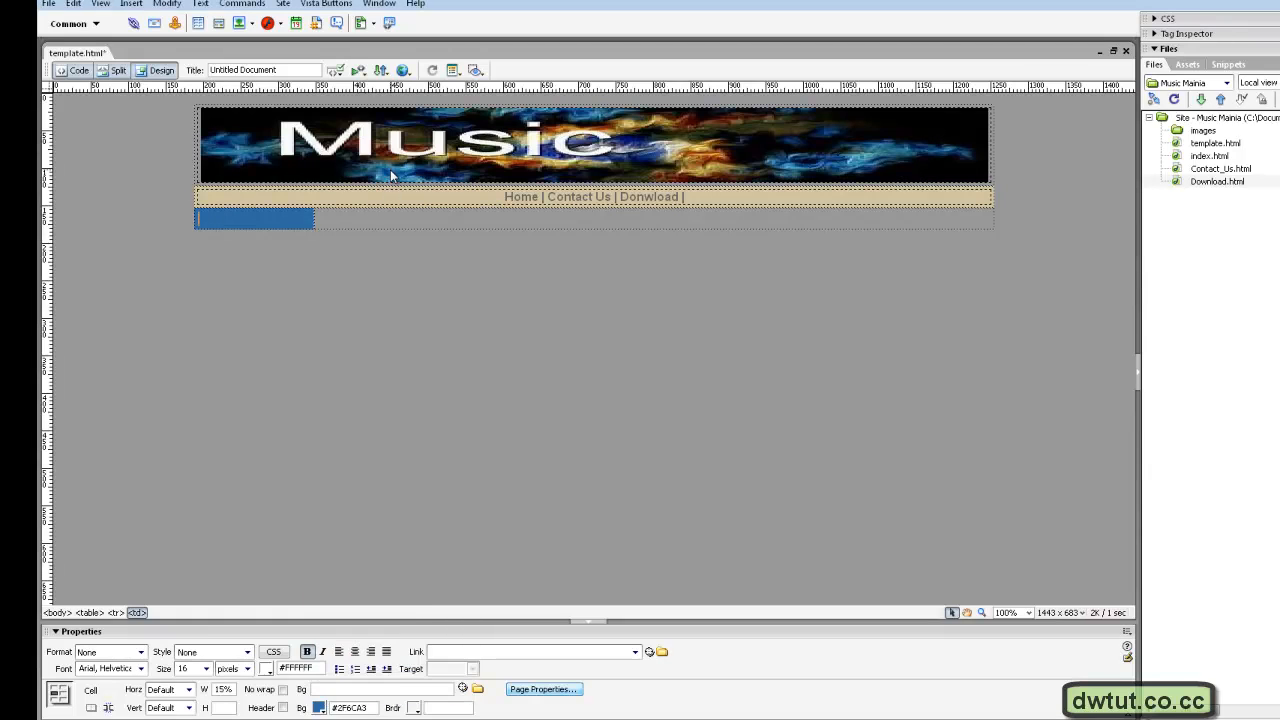
pyautogui.click(319, 707)
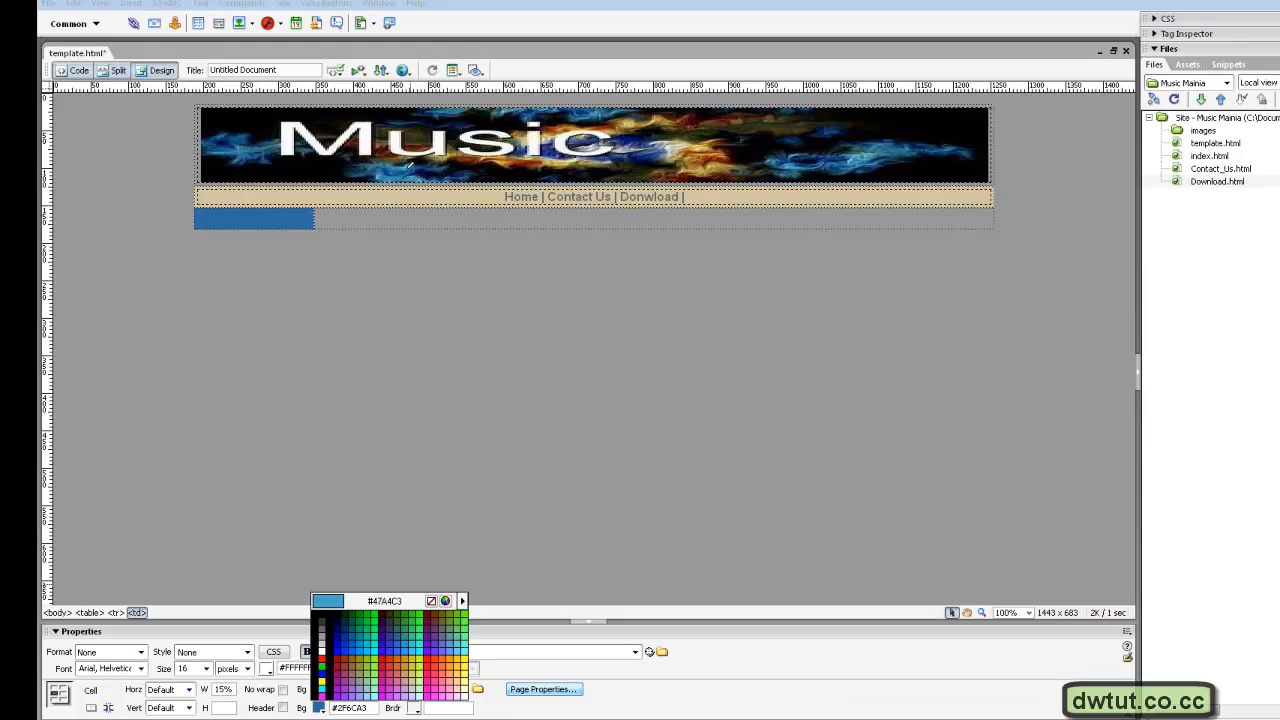
pyautogui.click(408, 168)
# Set the wide right cell's background to light gray #E5E5E5 by darkening white in the system color picker.
pyautogui.click(342, 224)
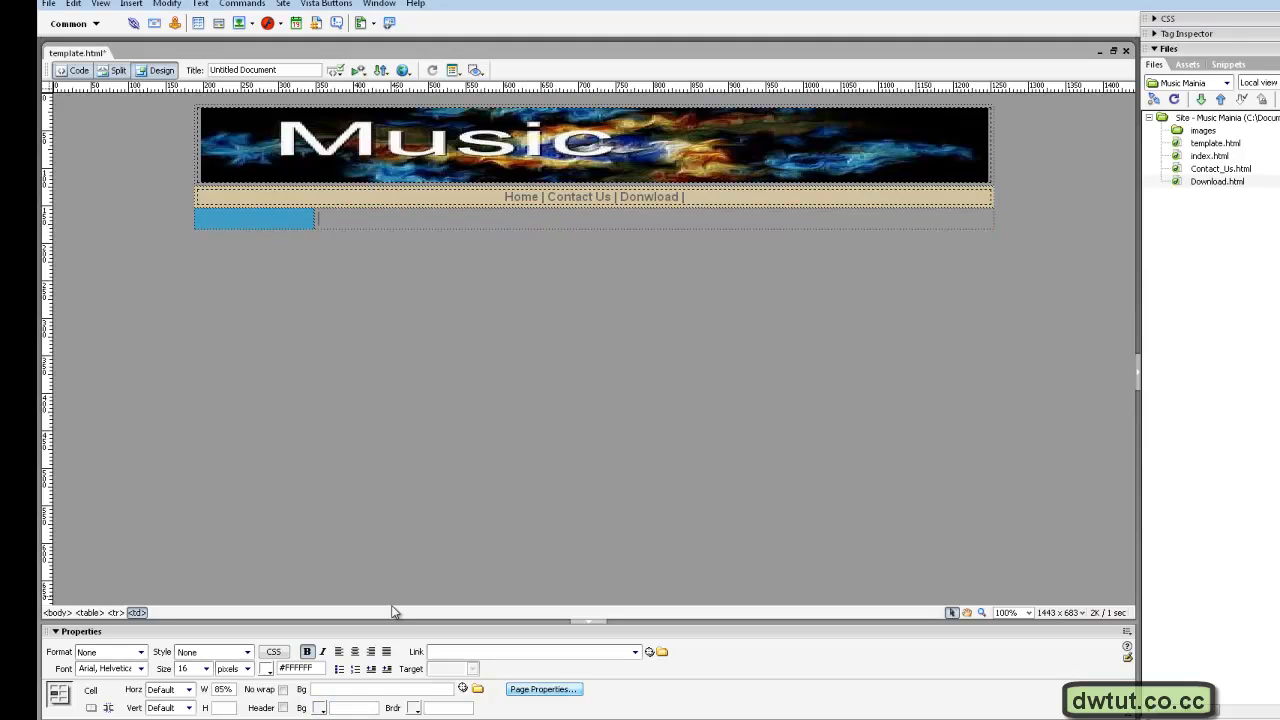
pyautogui.click(320, 707)
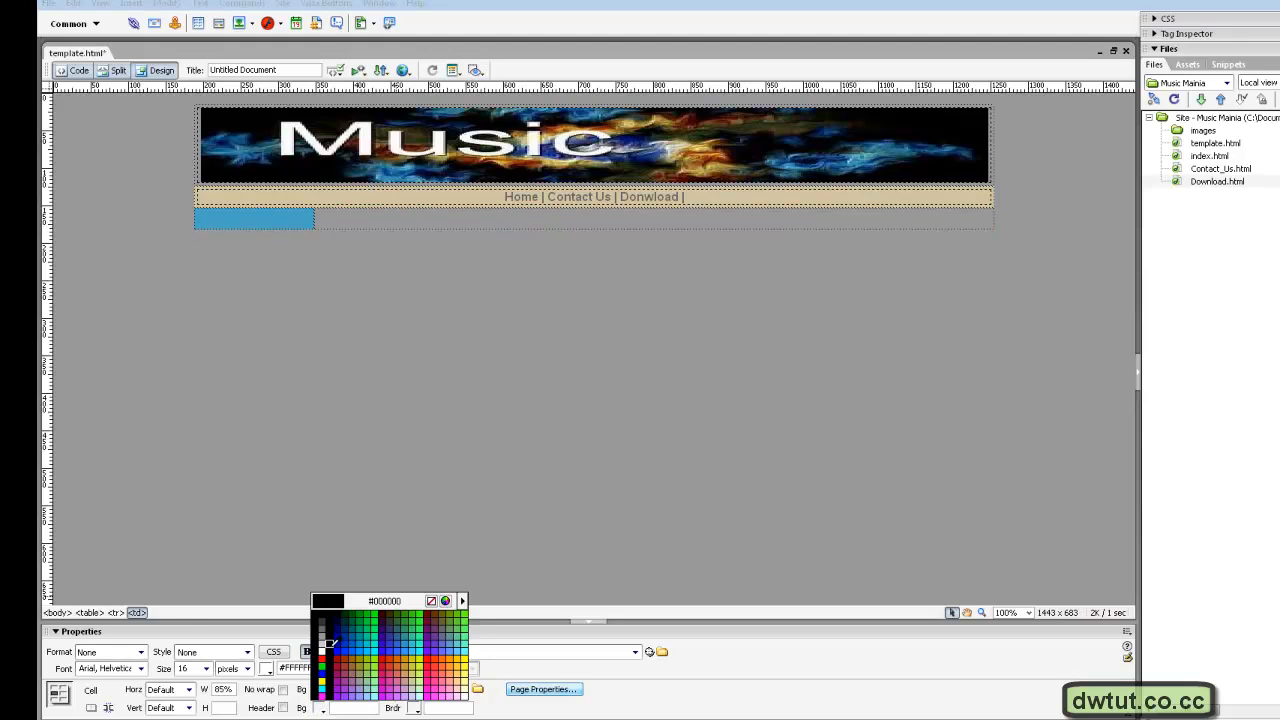
pyautogui.click(322, 646)
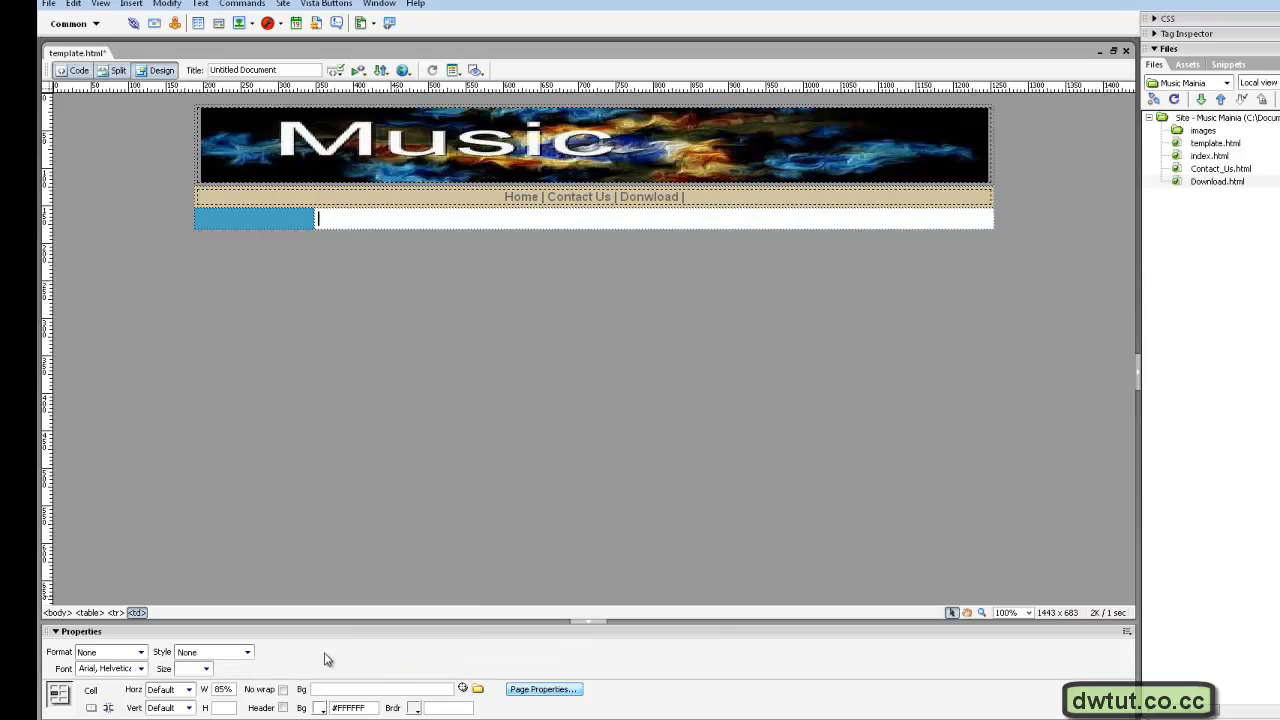
pyautogui.click(320, 707)
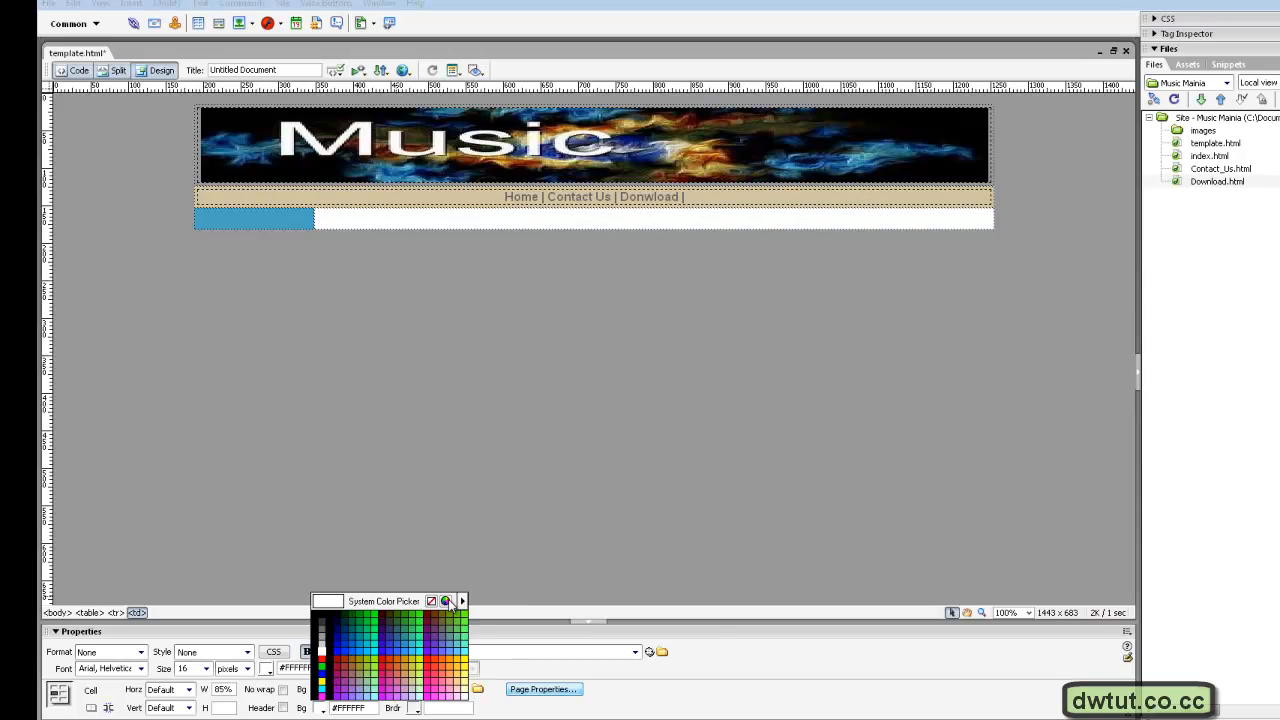
pyautogui.click(447, 601)
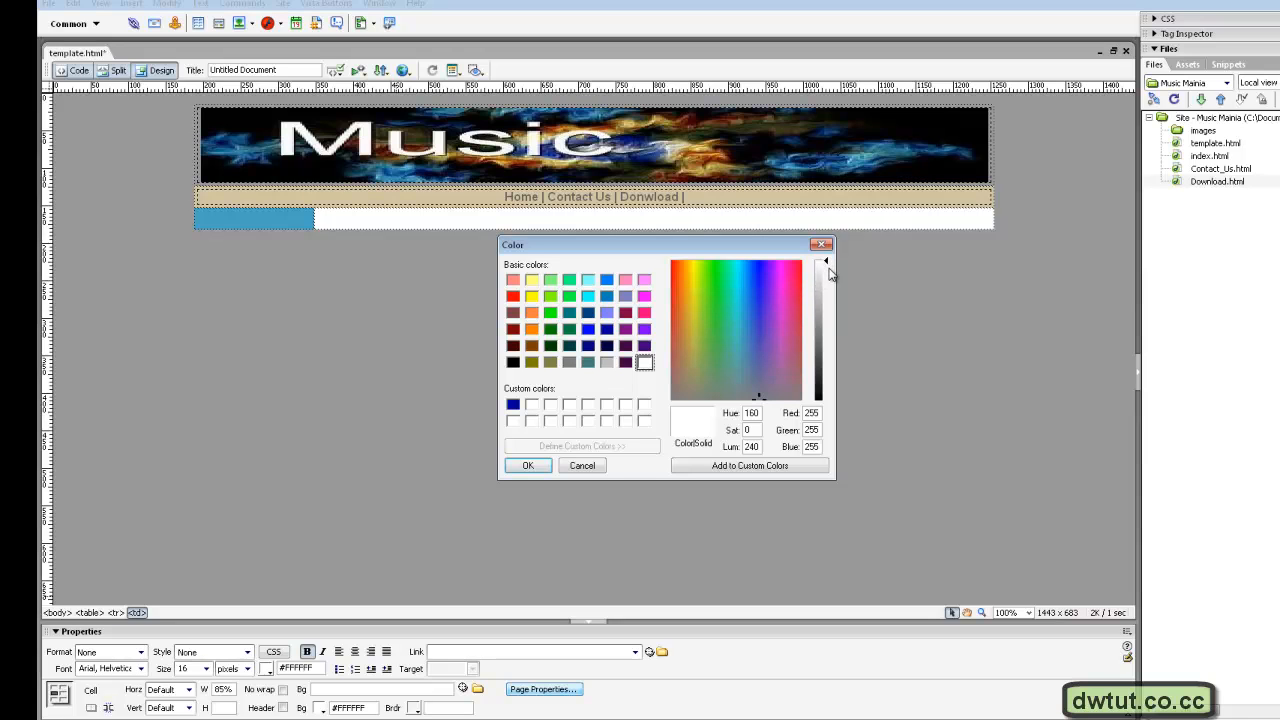
pyautogui.moveTo(826, 262); pyautogui.dragTo(826, 274)
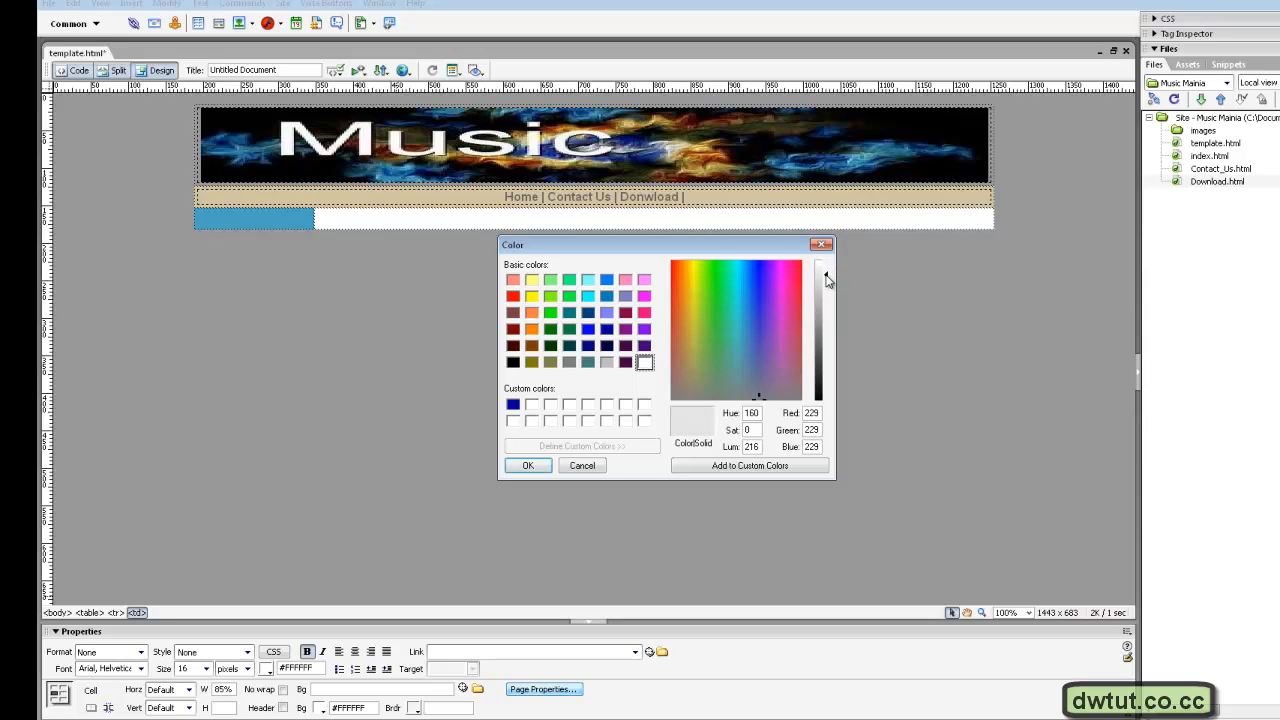
pyautogui.click(528, 465)
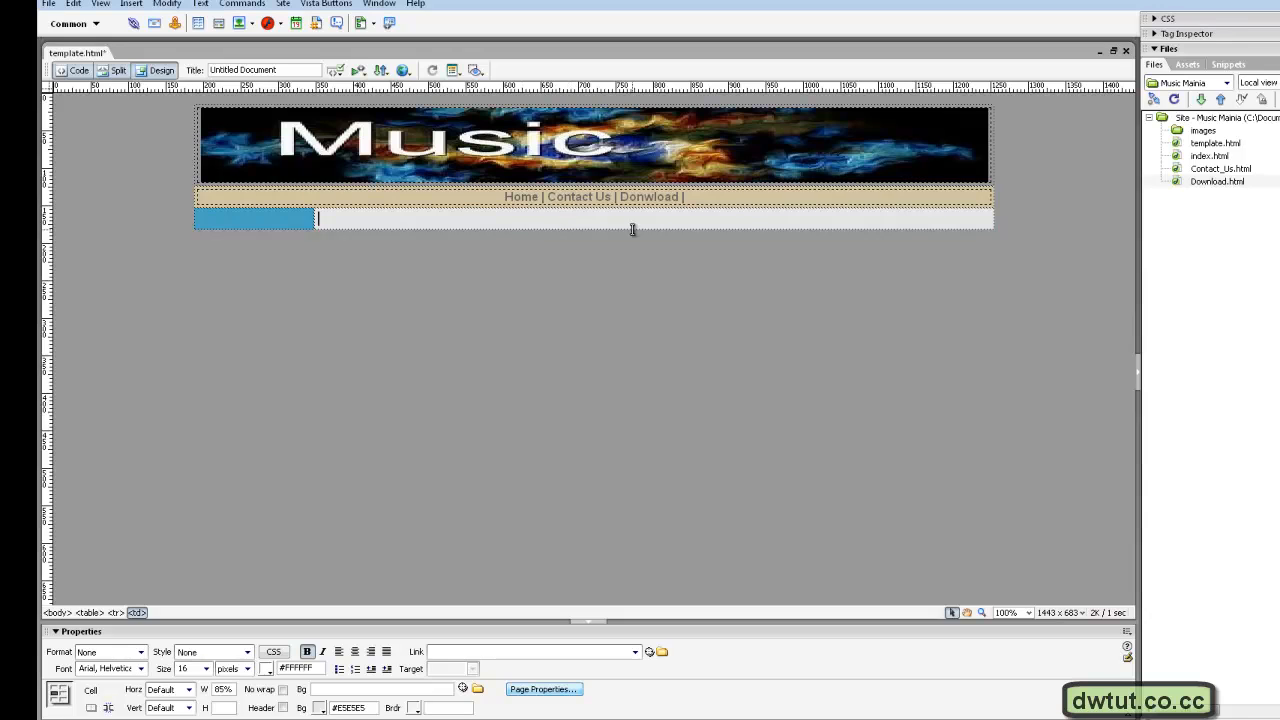
# Insert a table with one row and one column below the content table and align it to the center of the page.
pyautogui.click(763, 245)
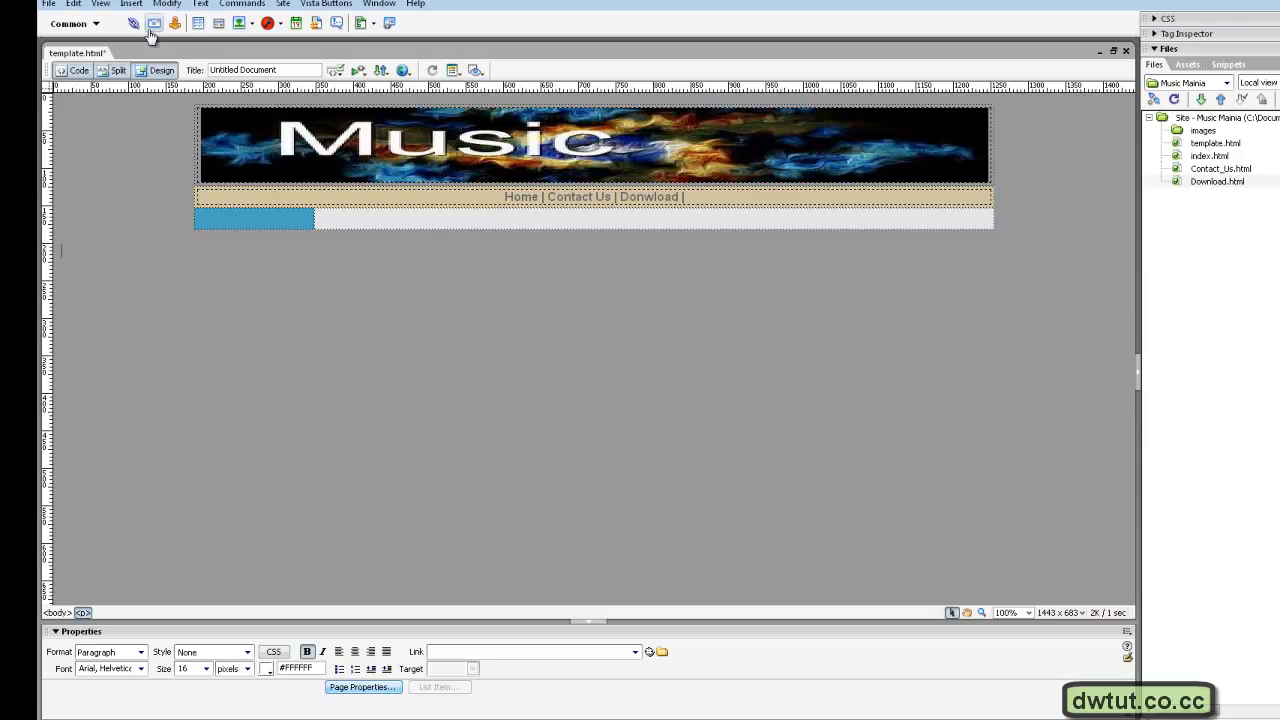
pyautogui.click(198, 23)
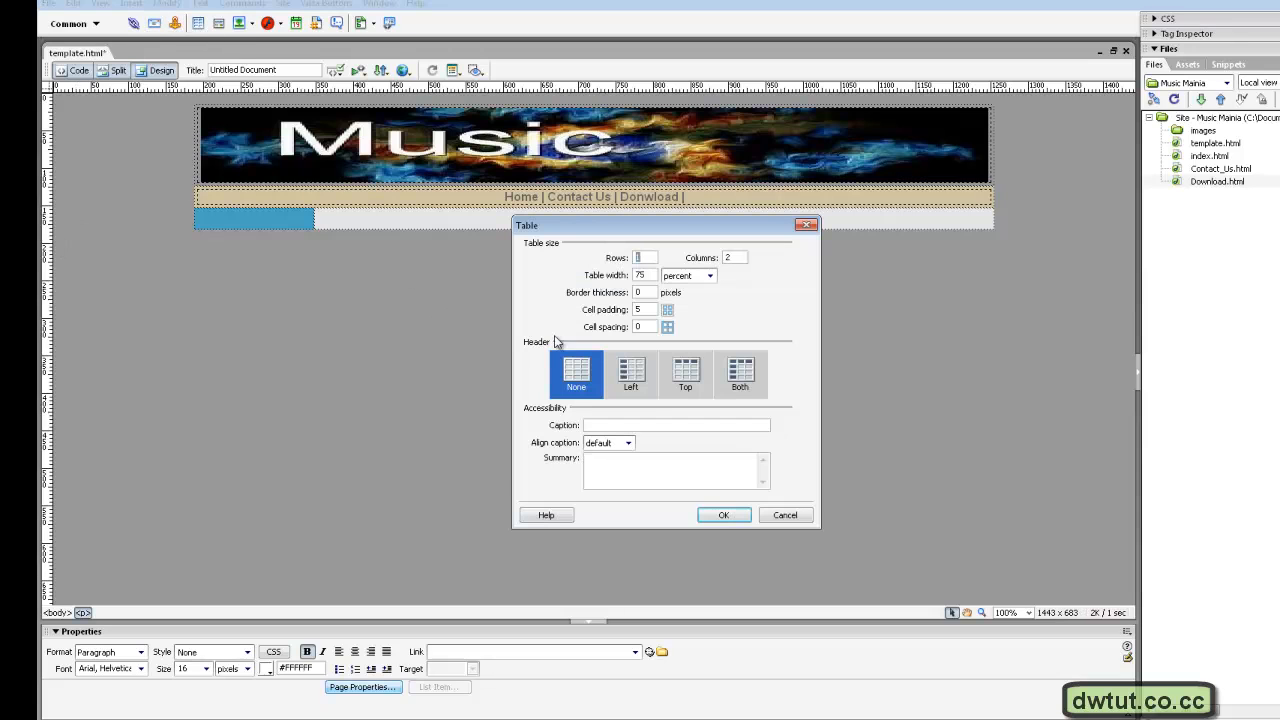
pyautogui.doubleClick(737, 257)
pyautogui.write('1')
pyautogui.click(720, 515)
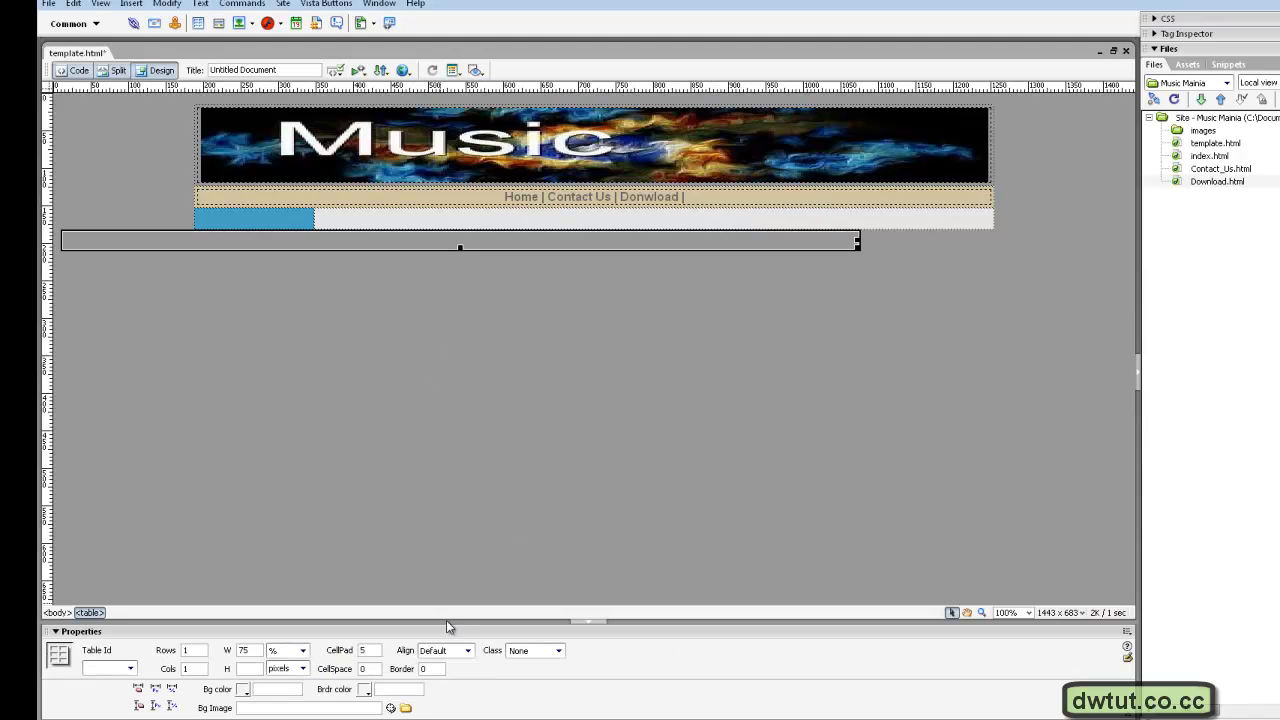
pyautogui.click(466, 651)
pyautogui.click(445, 683)
pyautogui.click(551, 423)
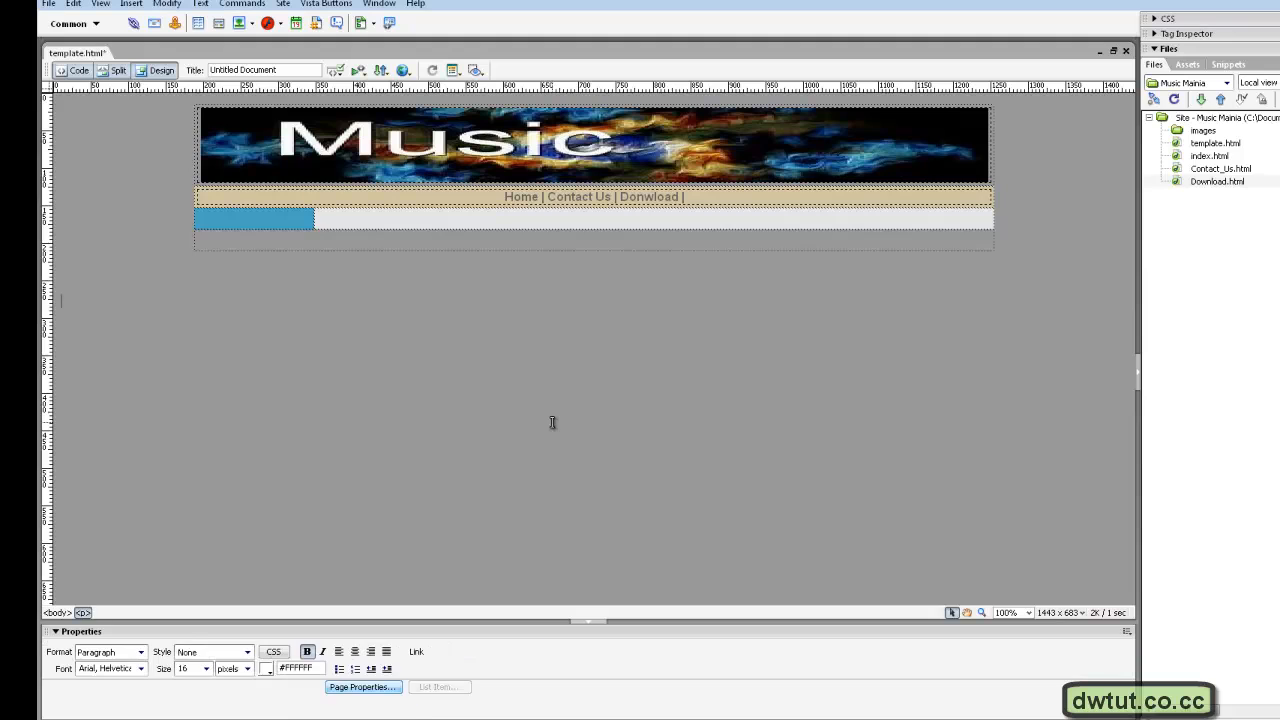
# Set the new bottom cell's background to the tan #D2C5A3 sampled from the navigation bar and center its contents.
pyautogui.click(494, 241)
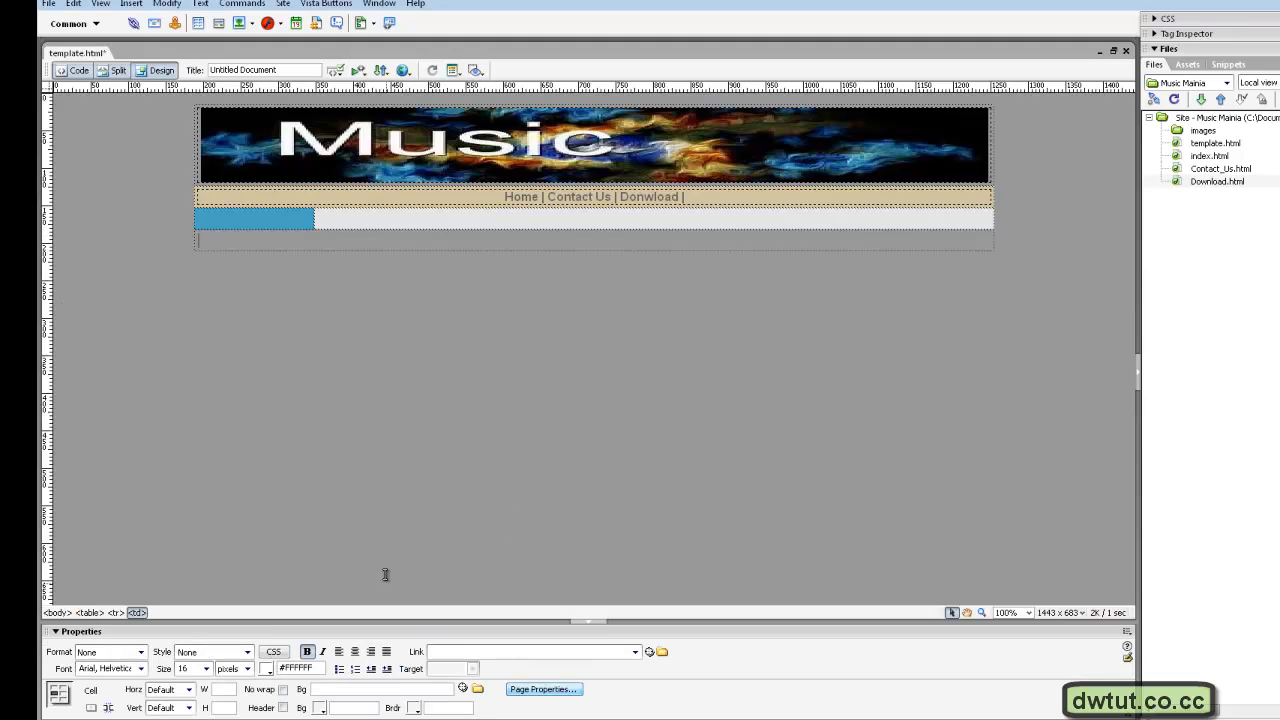
pyautogui.click(321, 708)
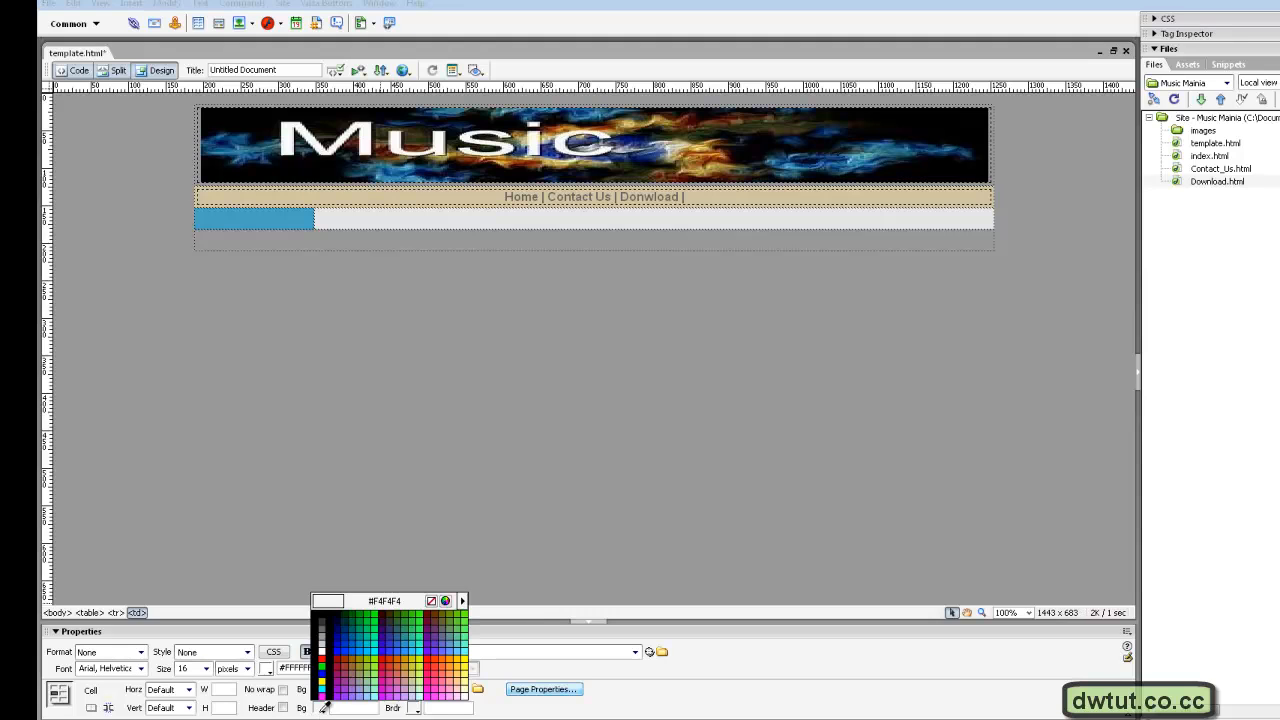
pyautogui.click(397, 193)
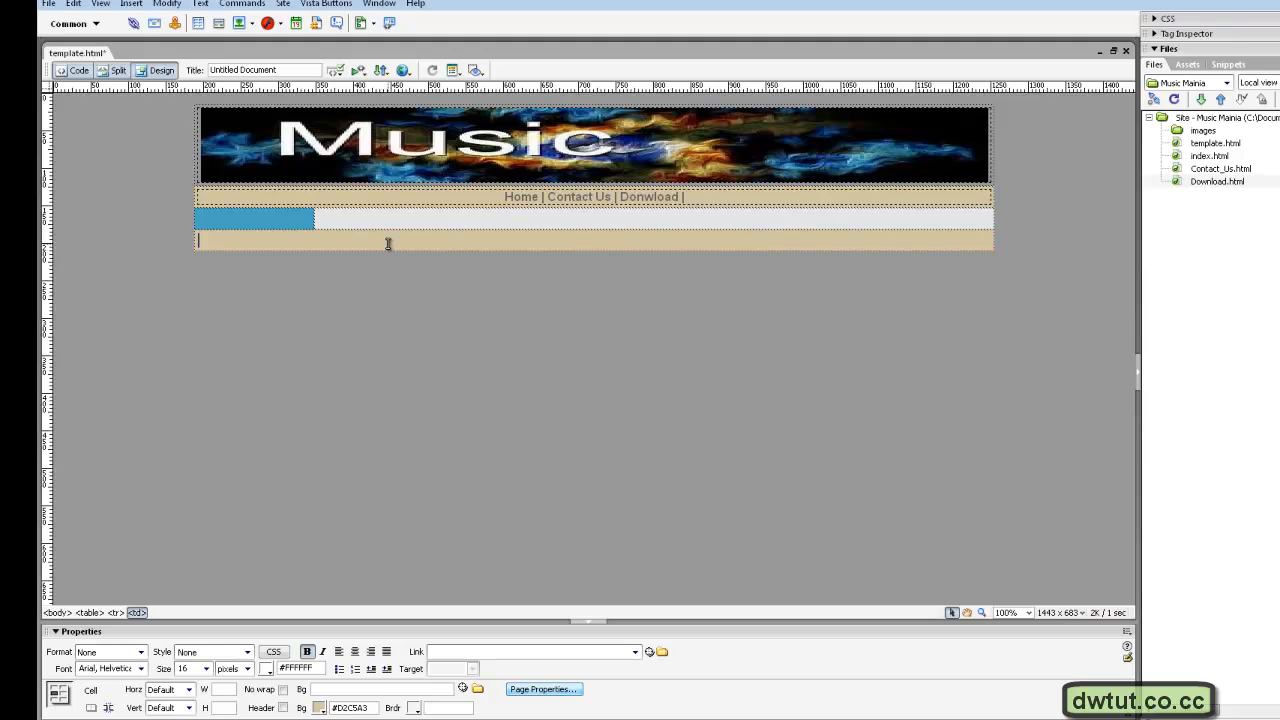
pyautogui.click(356, 652)
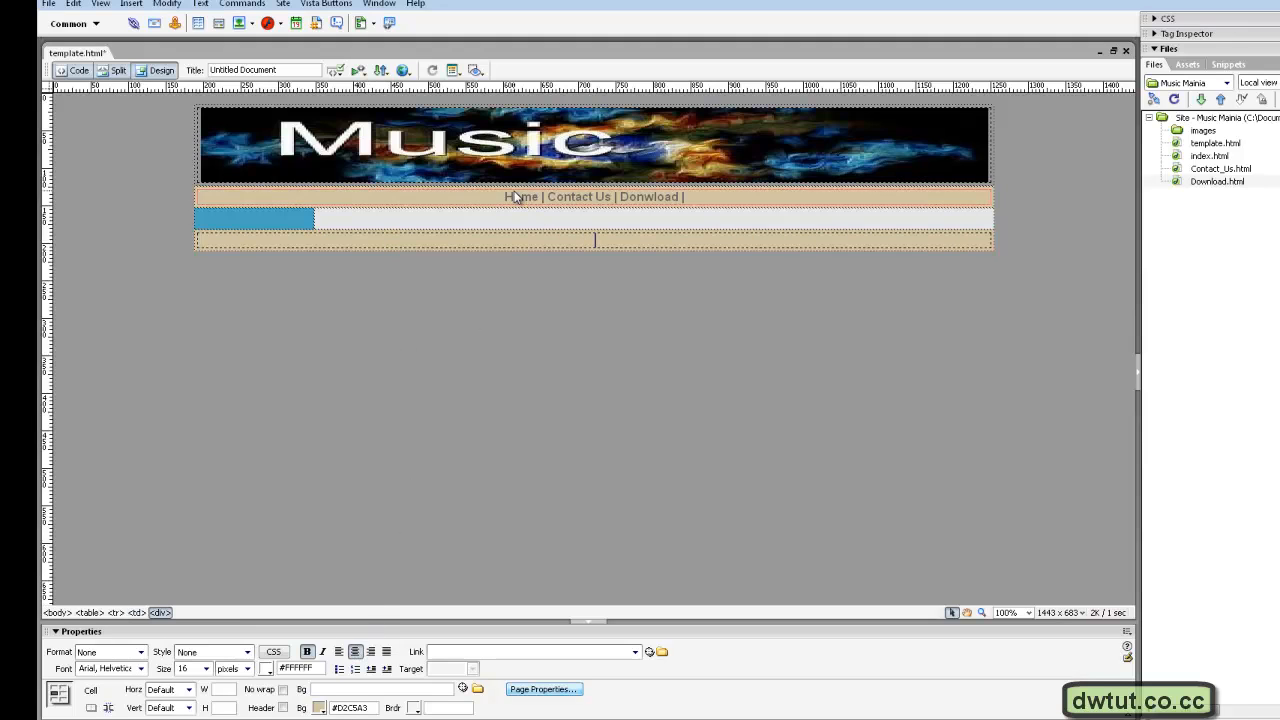
# Copy the Home, Contact Us and Donwload links from the navigation bar into the tan bottom cell.
pyautogui.moveTo(501, 196); pyautogui.dragTo(705, 188)
pyautogui.hotkey('ctrl', 'c')
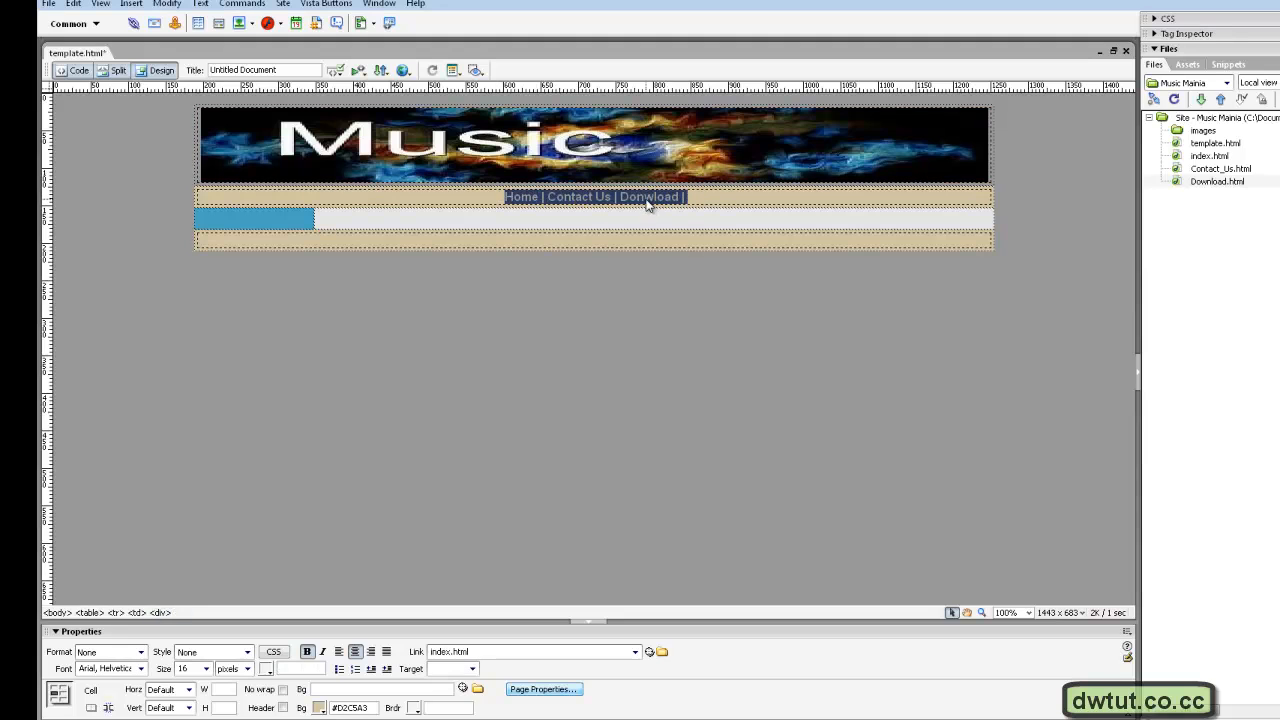
pyautogui.click(633, 239)
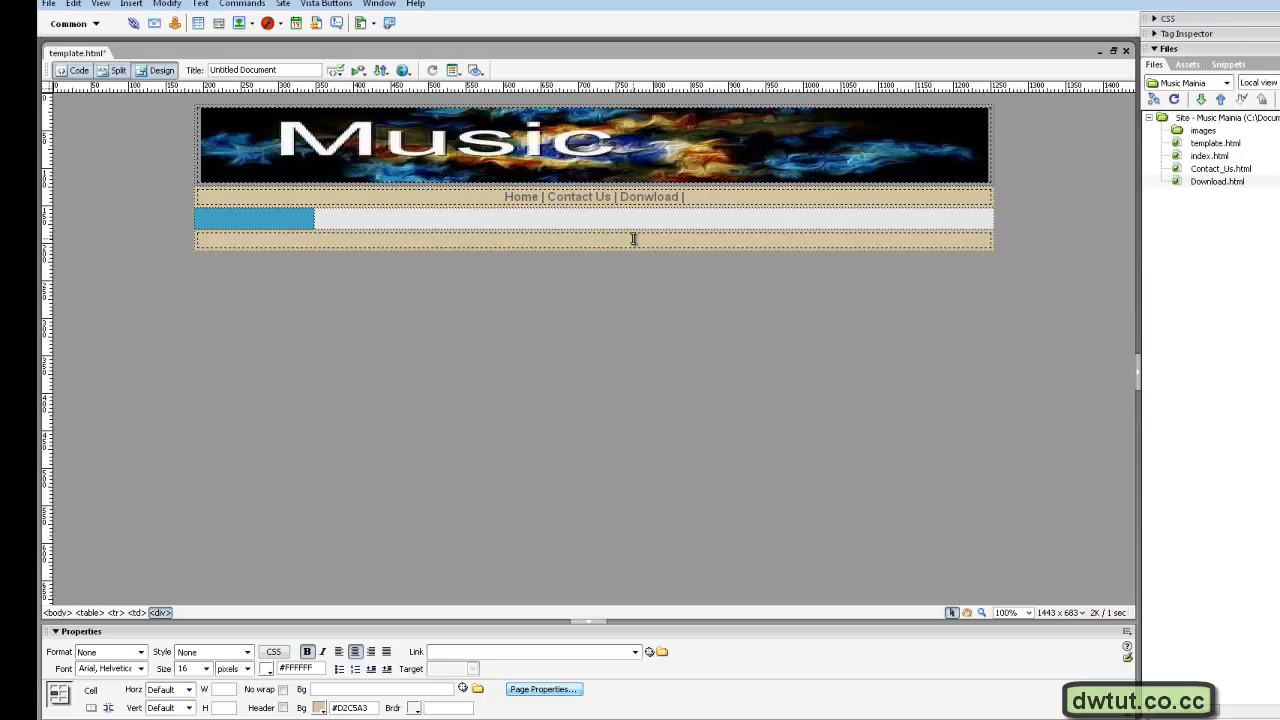
pyautogui.hotkey('ctrl', 'v')
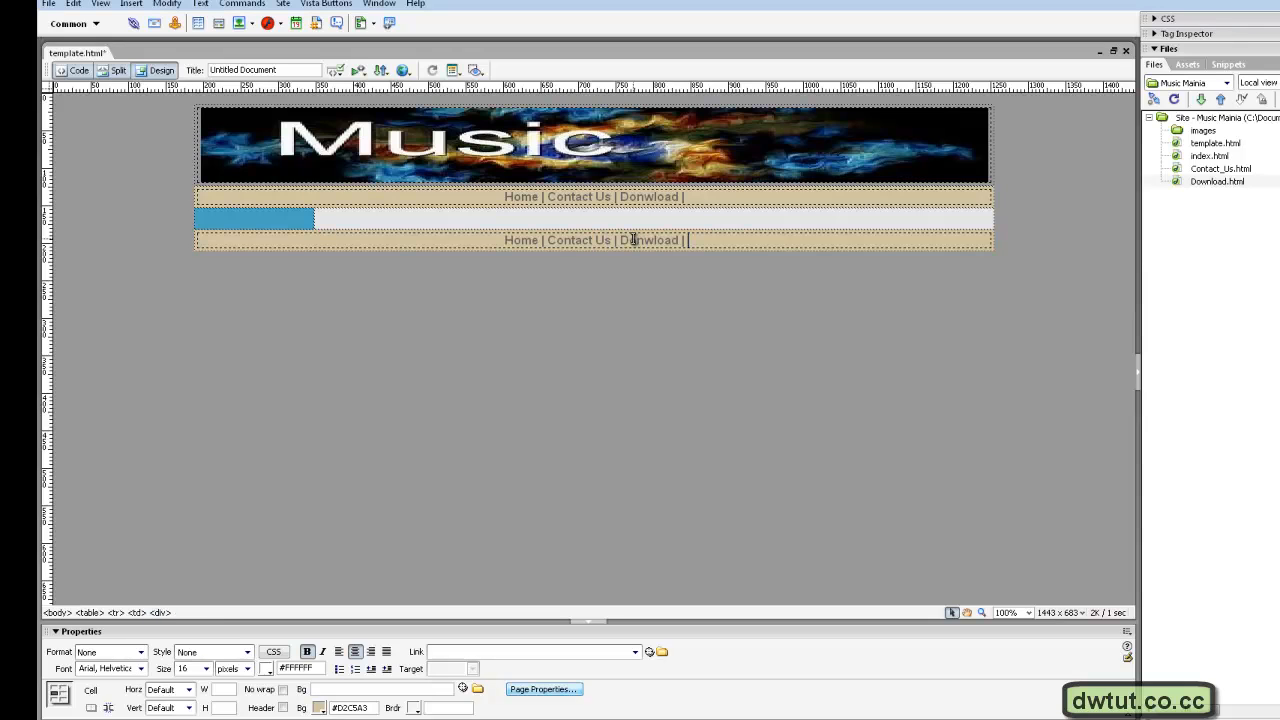
pyautogui.rightClick(699, 238)
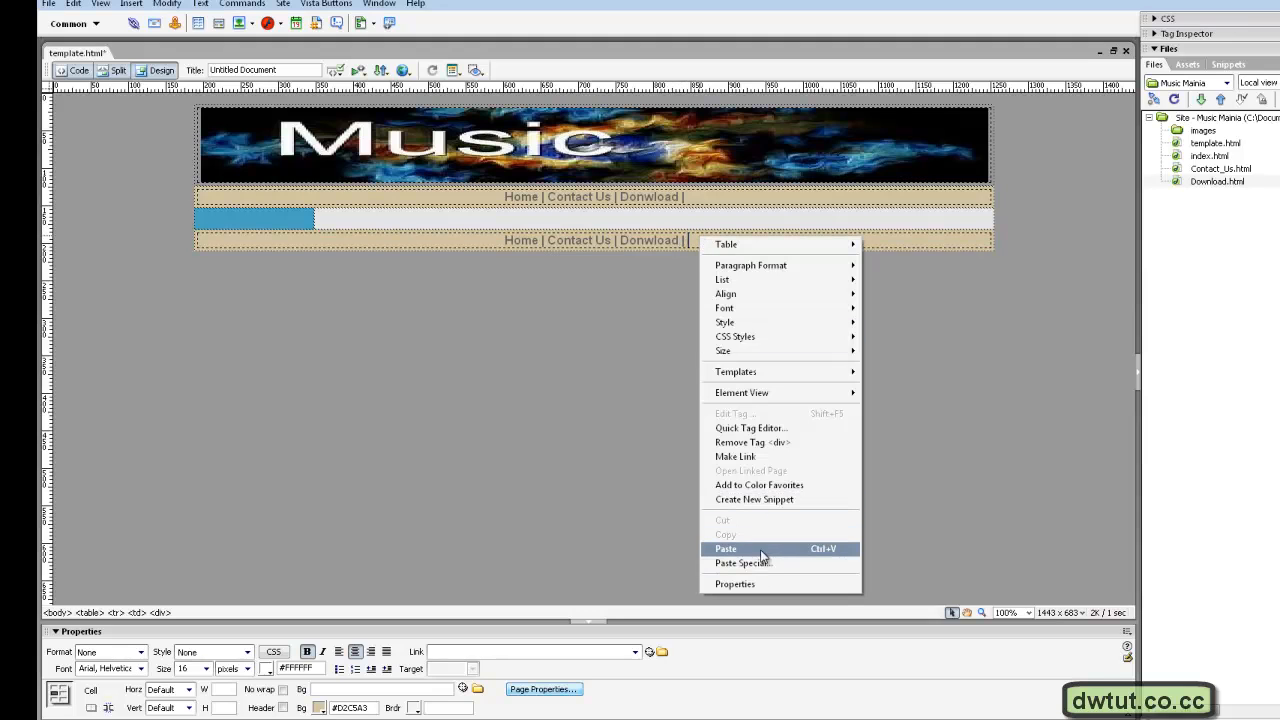
pyautogui.click(908, 241)
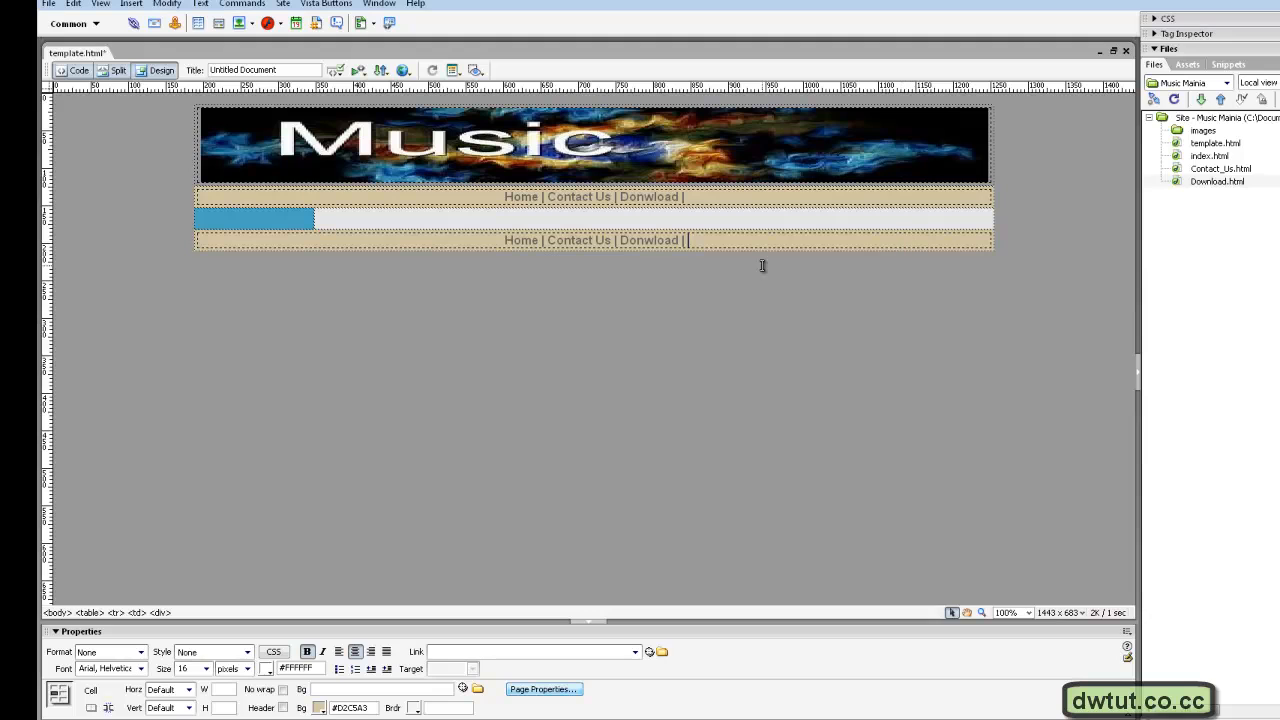
pyautogui.click(490, 195)
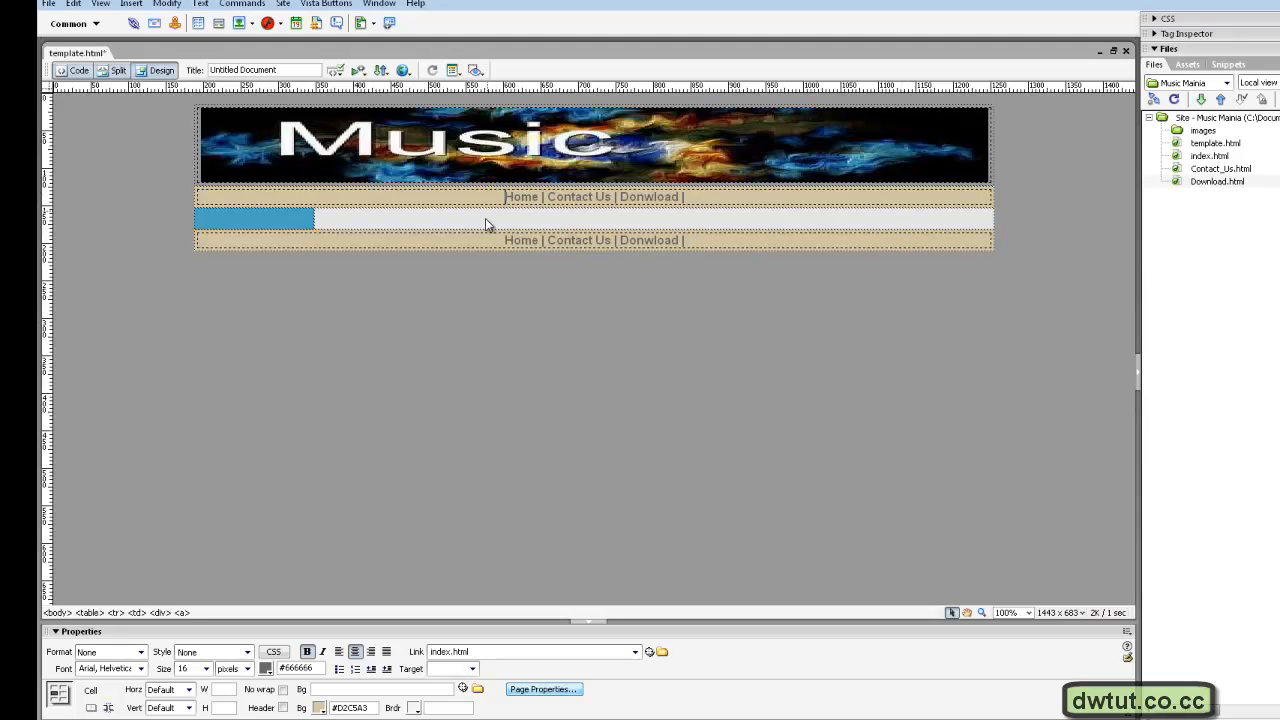
pyautogui.click(400, 216)
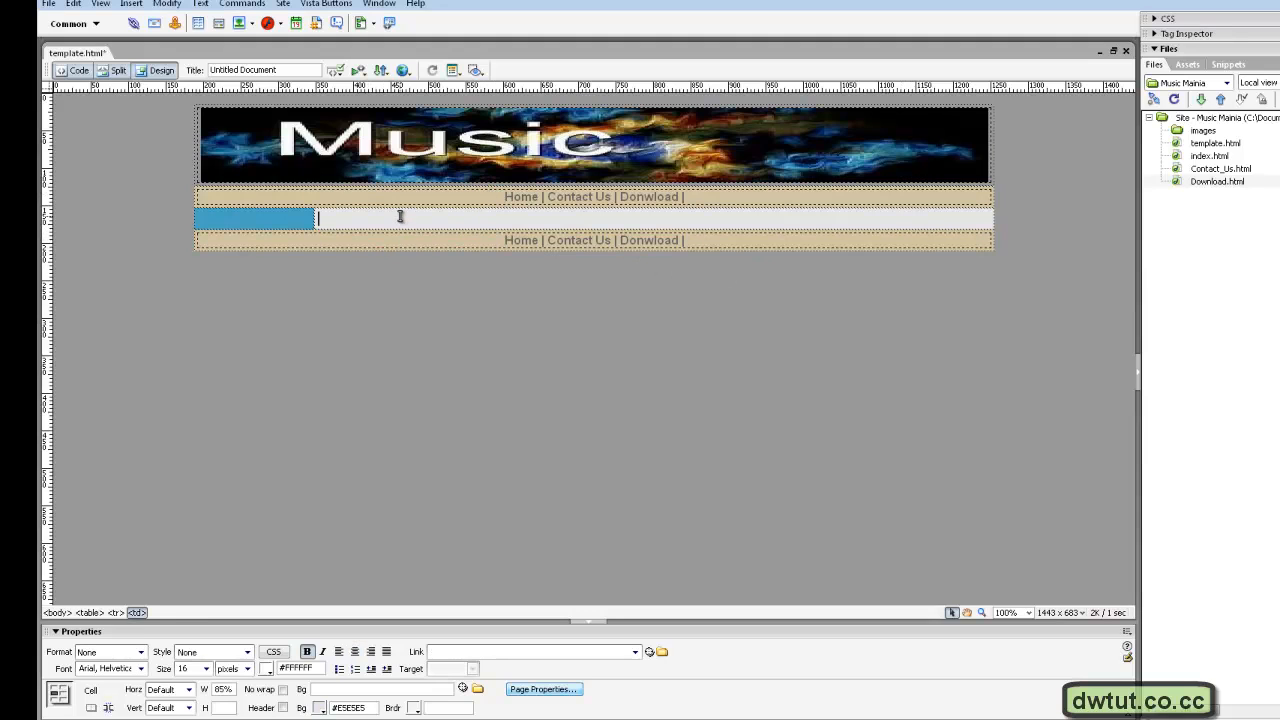
# Center the contents of the blue left cell and add an editable template region named "side bar" in it.
pyautogui.click(301, 218)
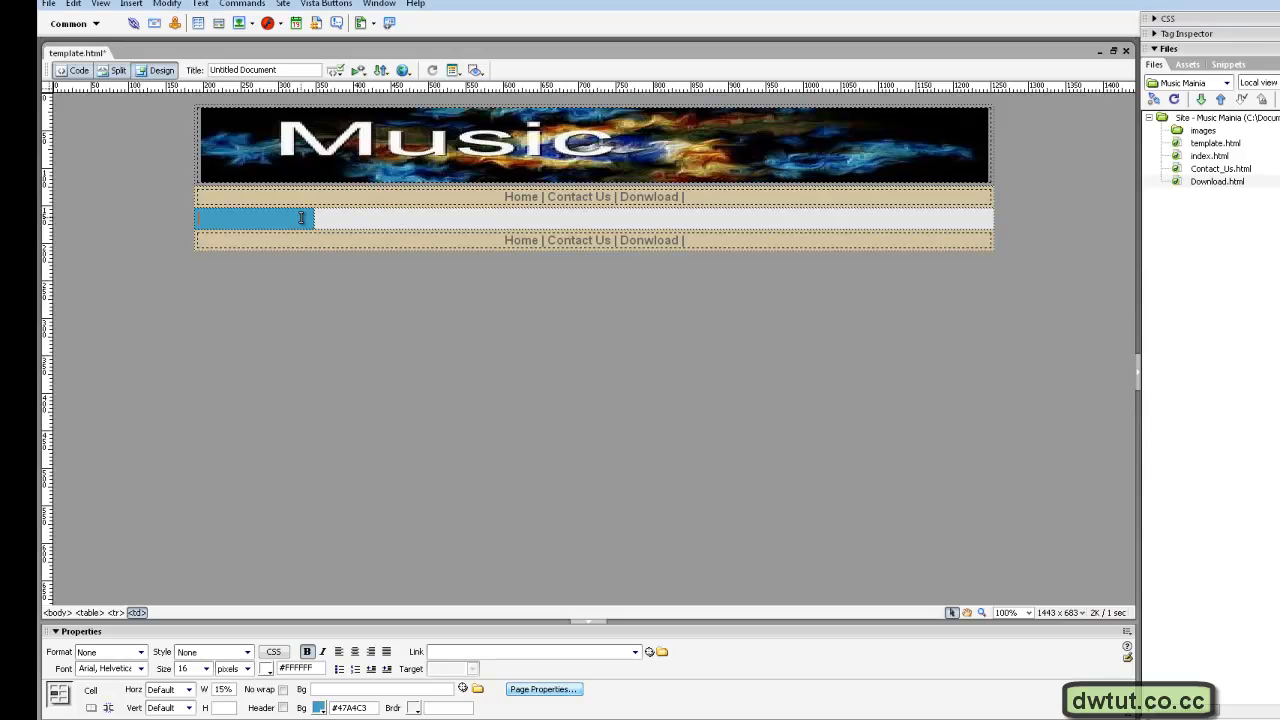
pyautogui.click(355, 652)
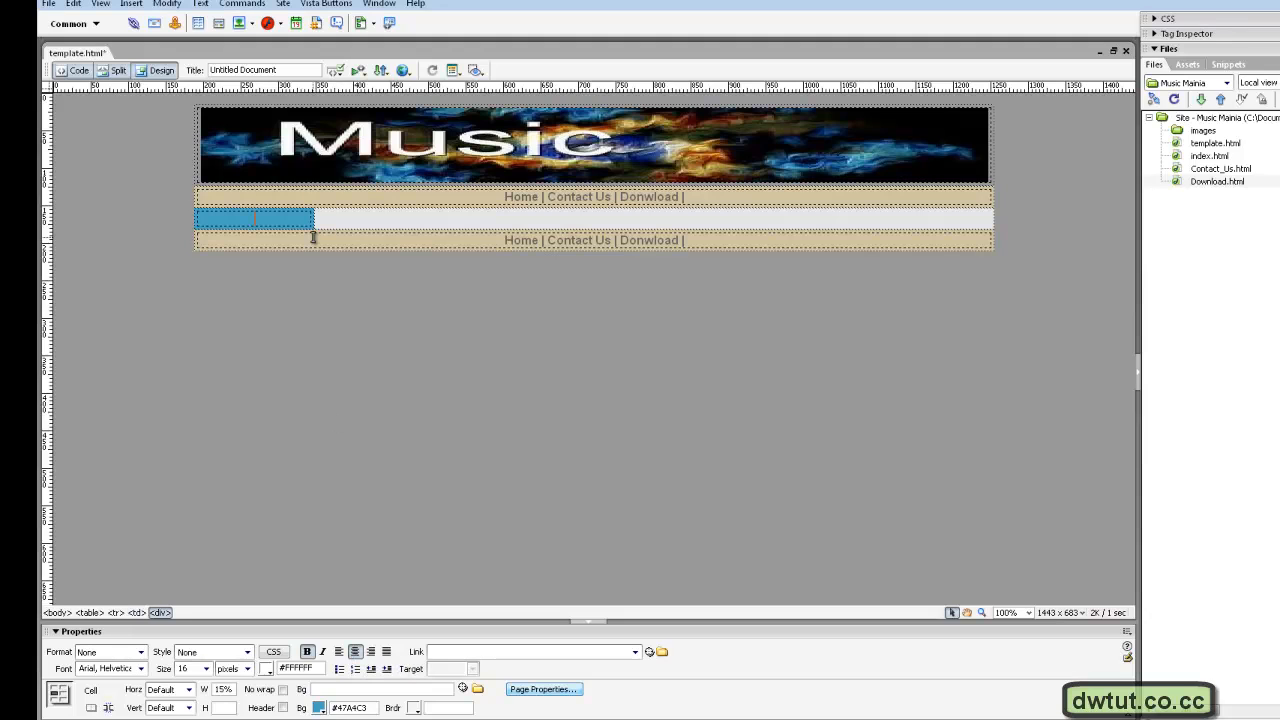
pyautogui.rightClick(259, 219)
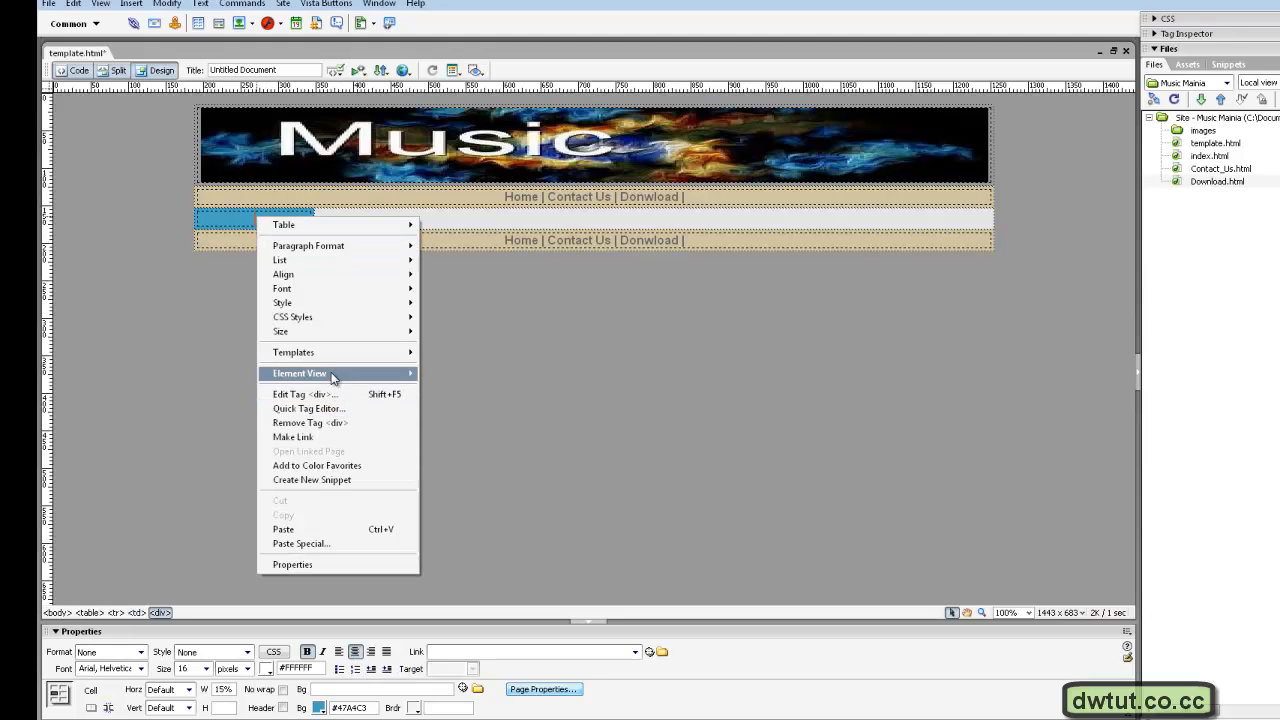
pyautogui.moveTo(388, 354)
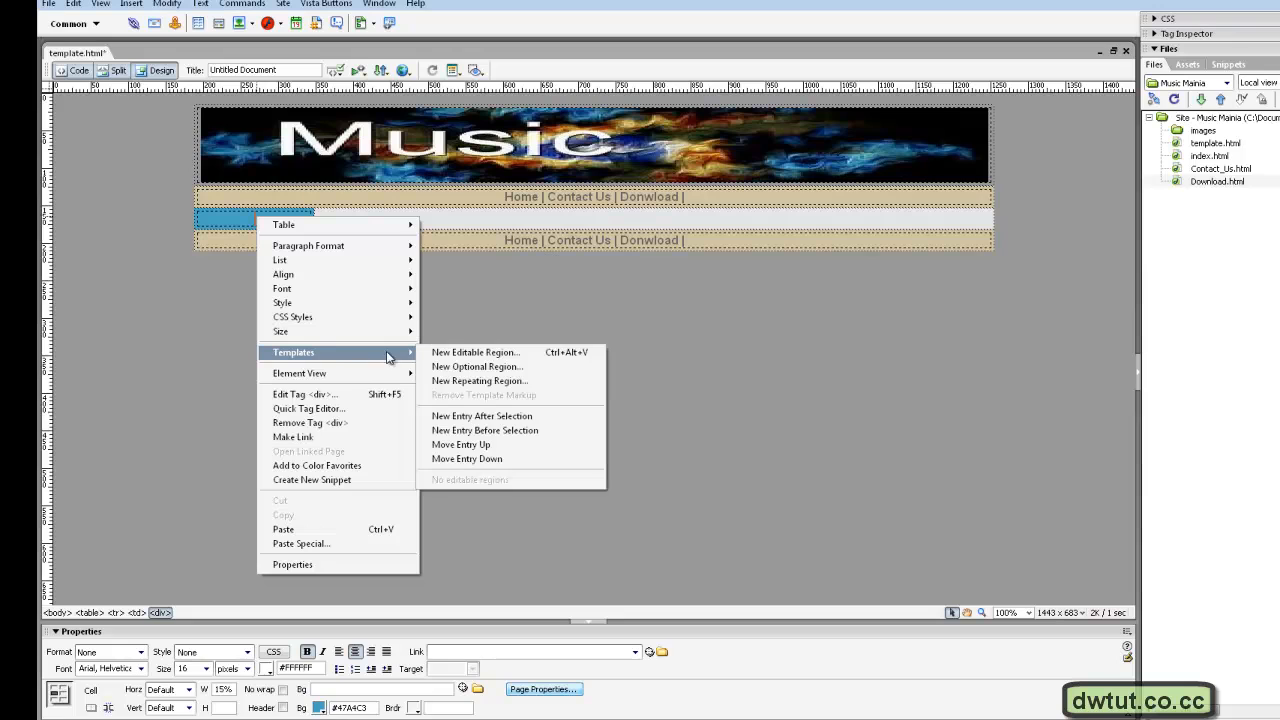
pyautogui.click(460, 354)
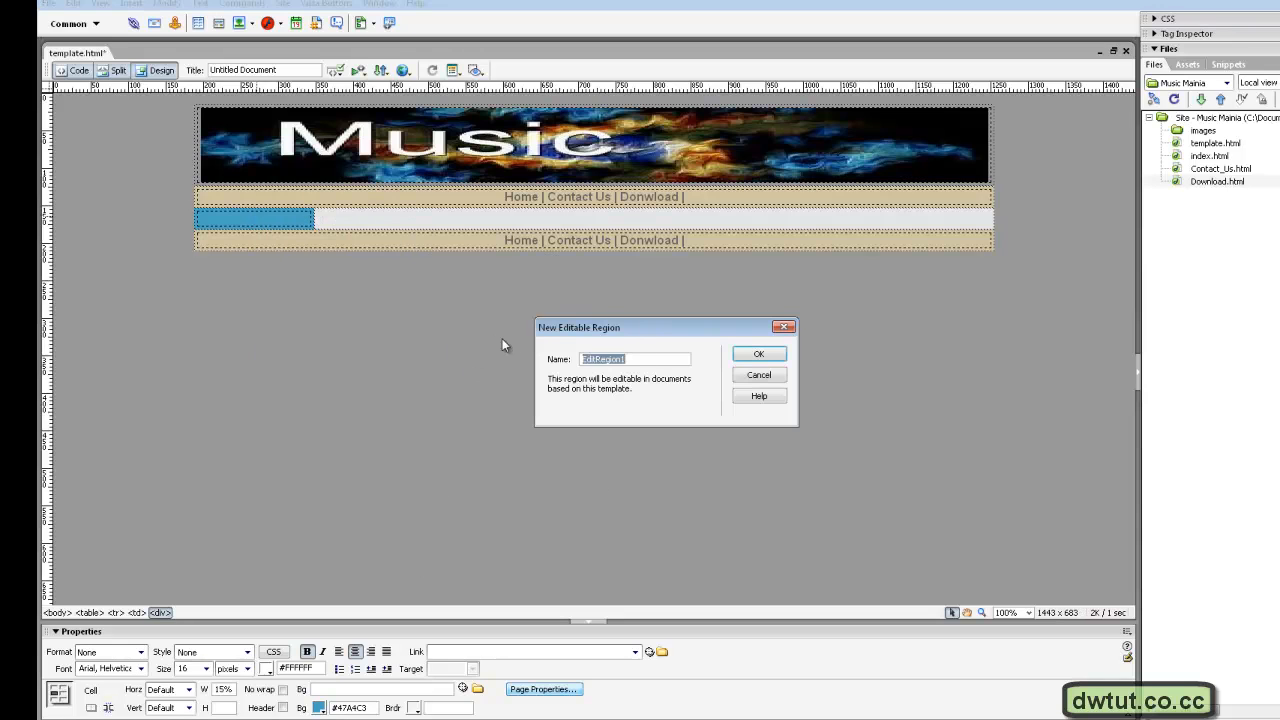
pyautogui.write('side bar')
pyautogui.press('Return')
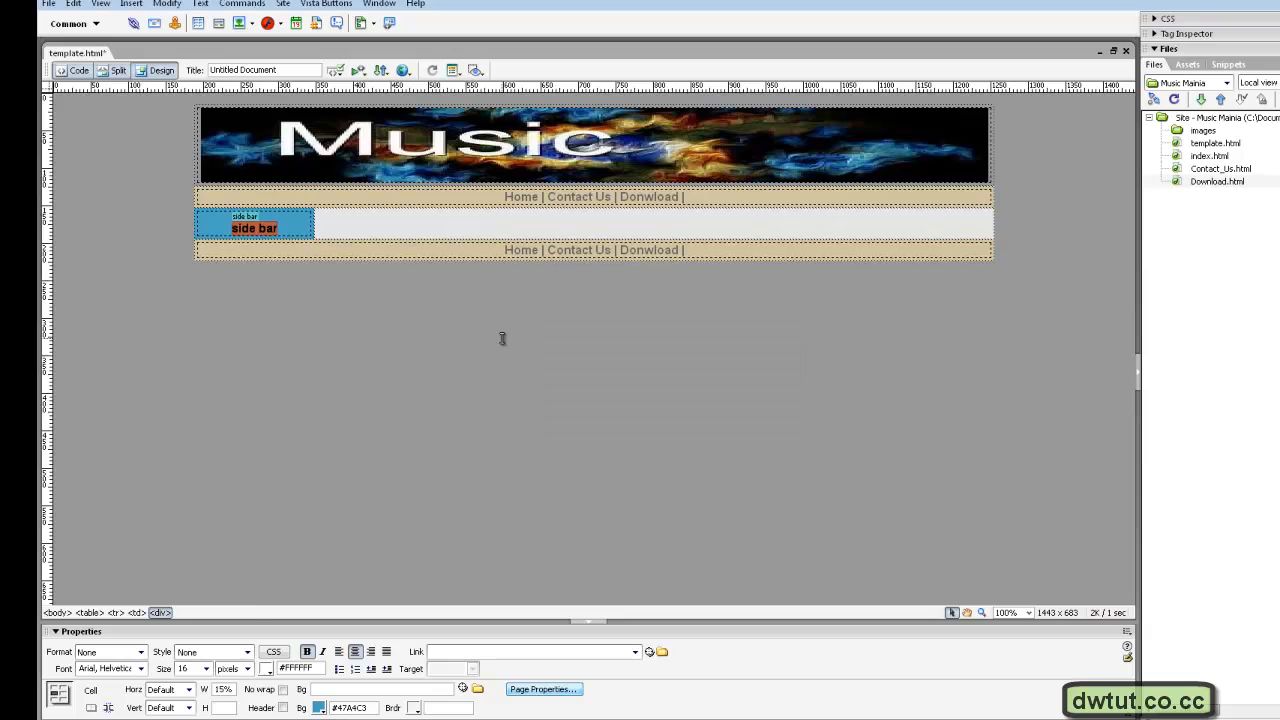
pyautogui.click(288, 236)
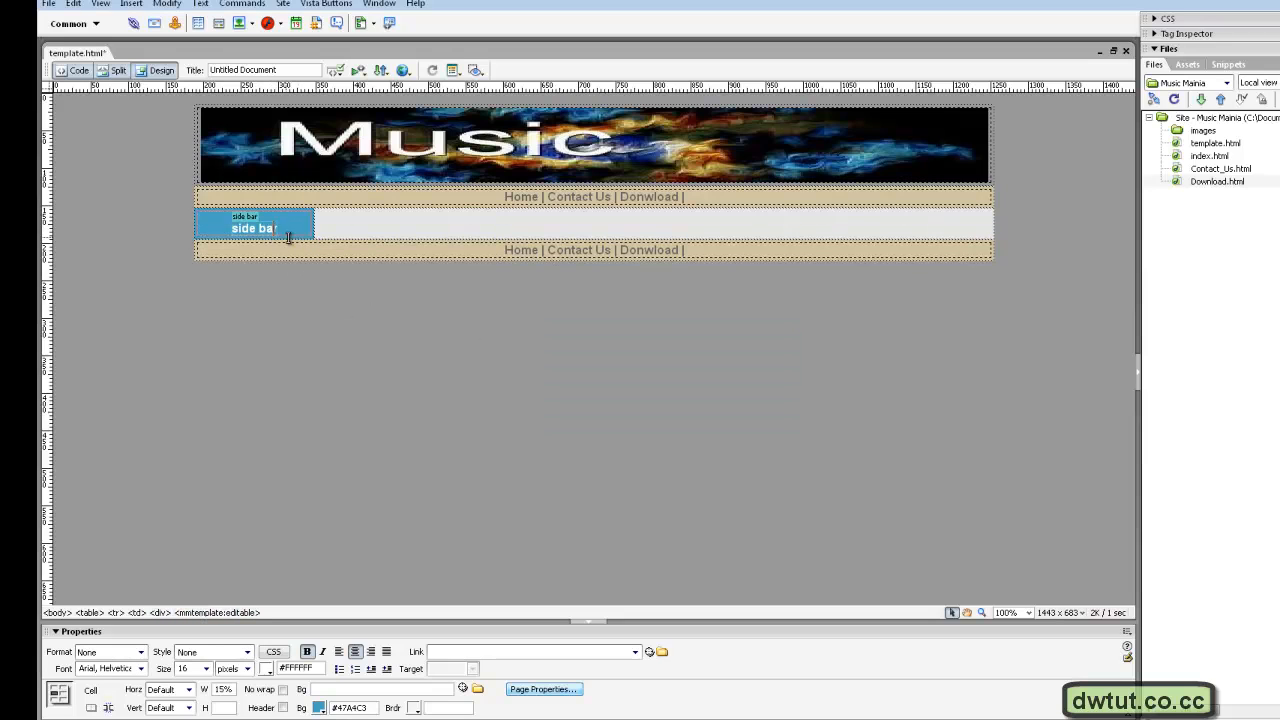
pyautogui.tripleClick(266, 230)
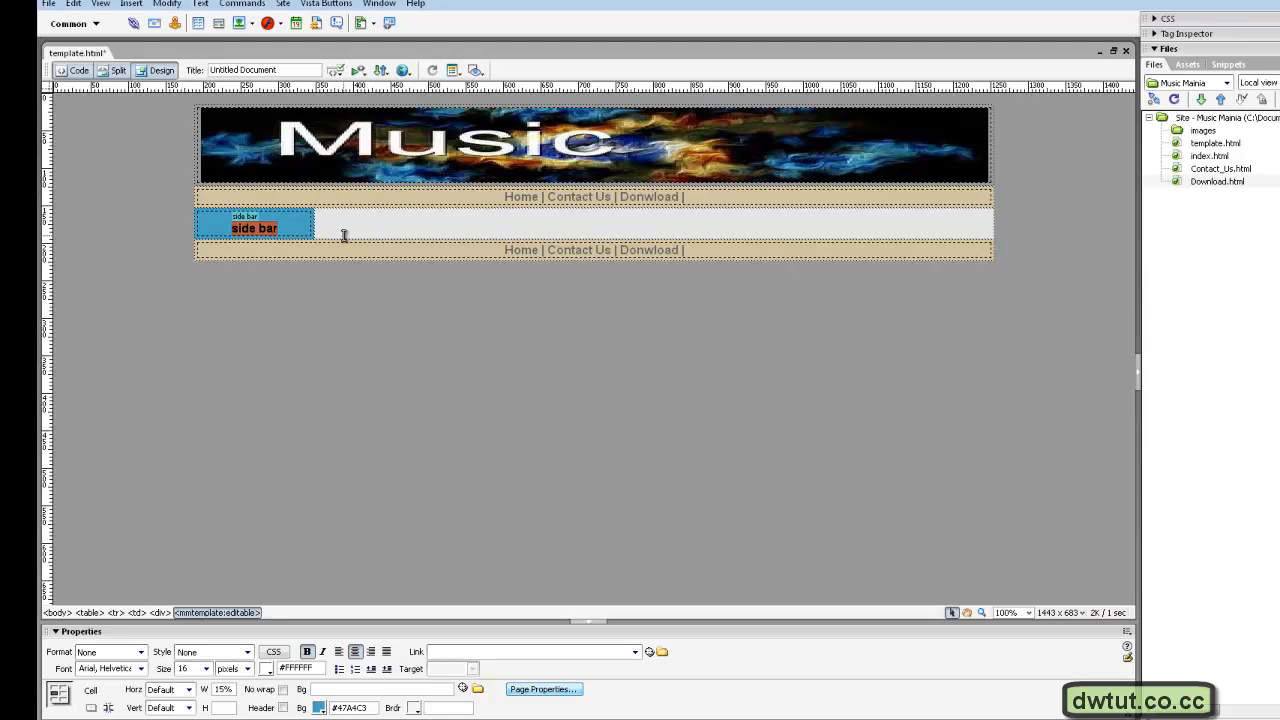
pyautogui.click(309, 277)
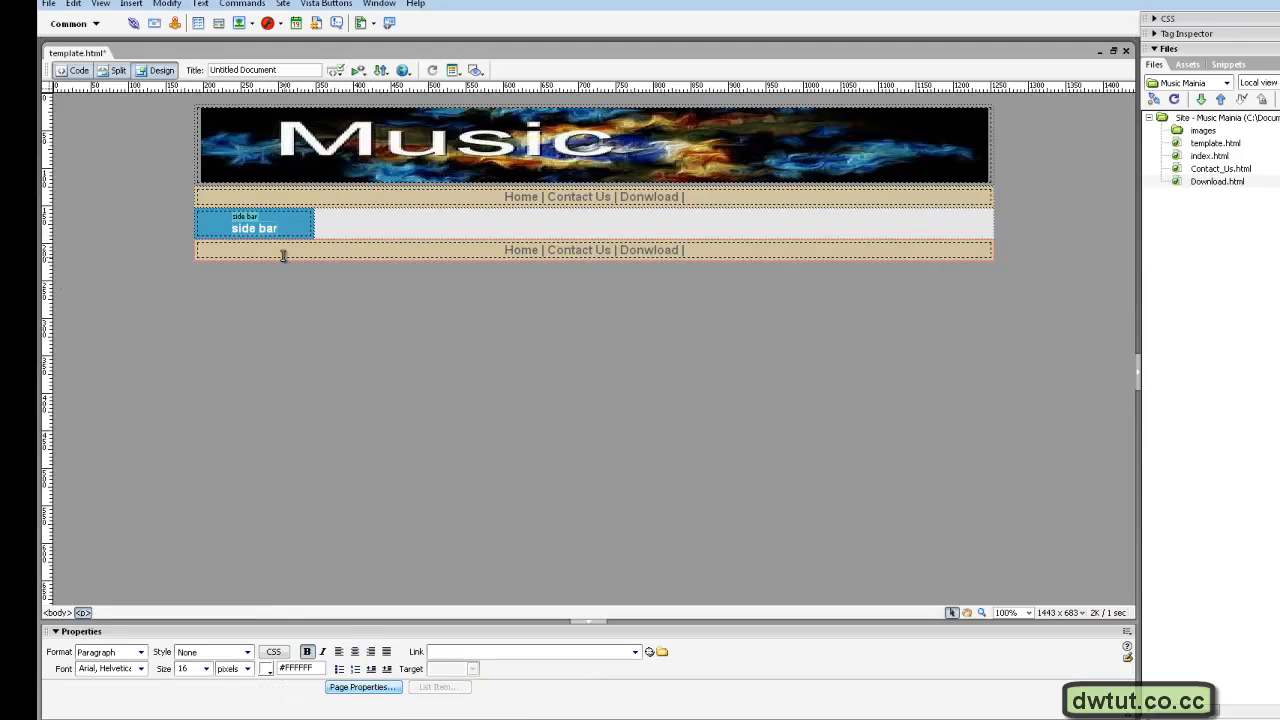
pyautogui.click(267, 231)
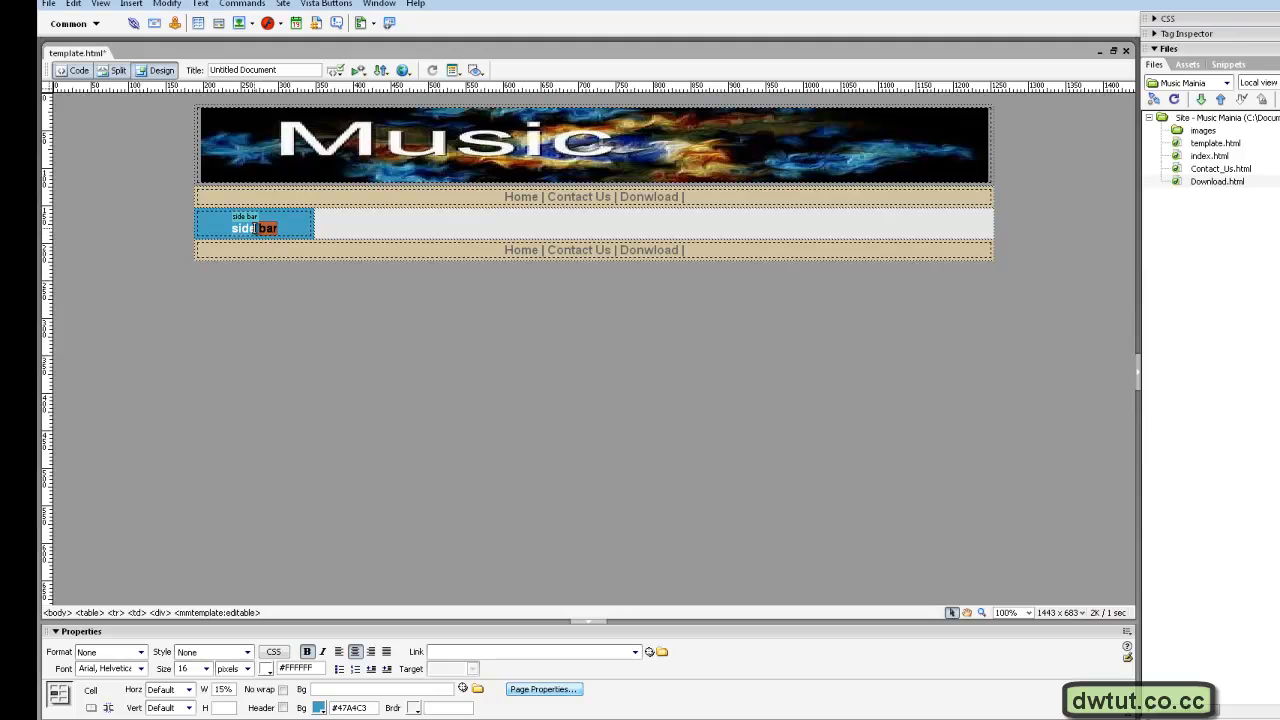
pyautogui.doubleClick(256, 228)
pyautogui.tripleClick(266, 229)
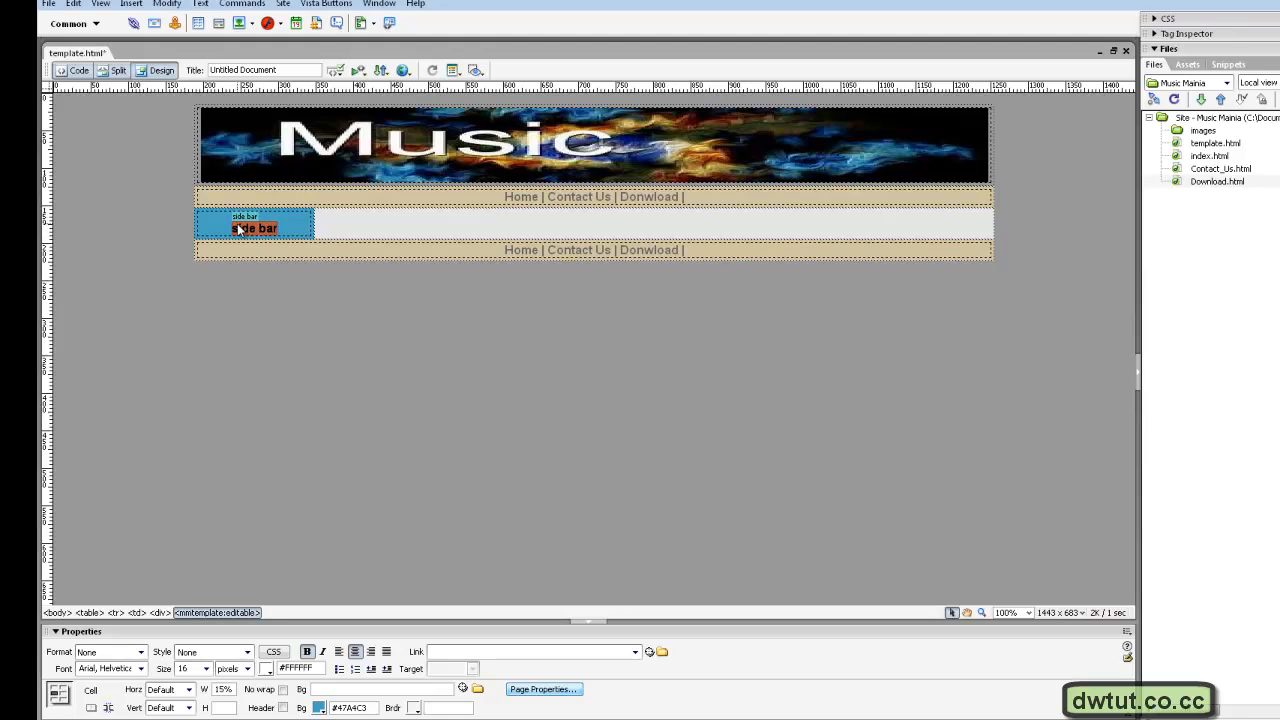
# Center the contents of the light gray cell beside the side bar and add an editable template region named "body" in it.
pyautogui.click(498, 228)
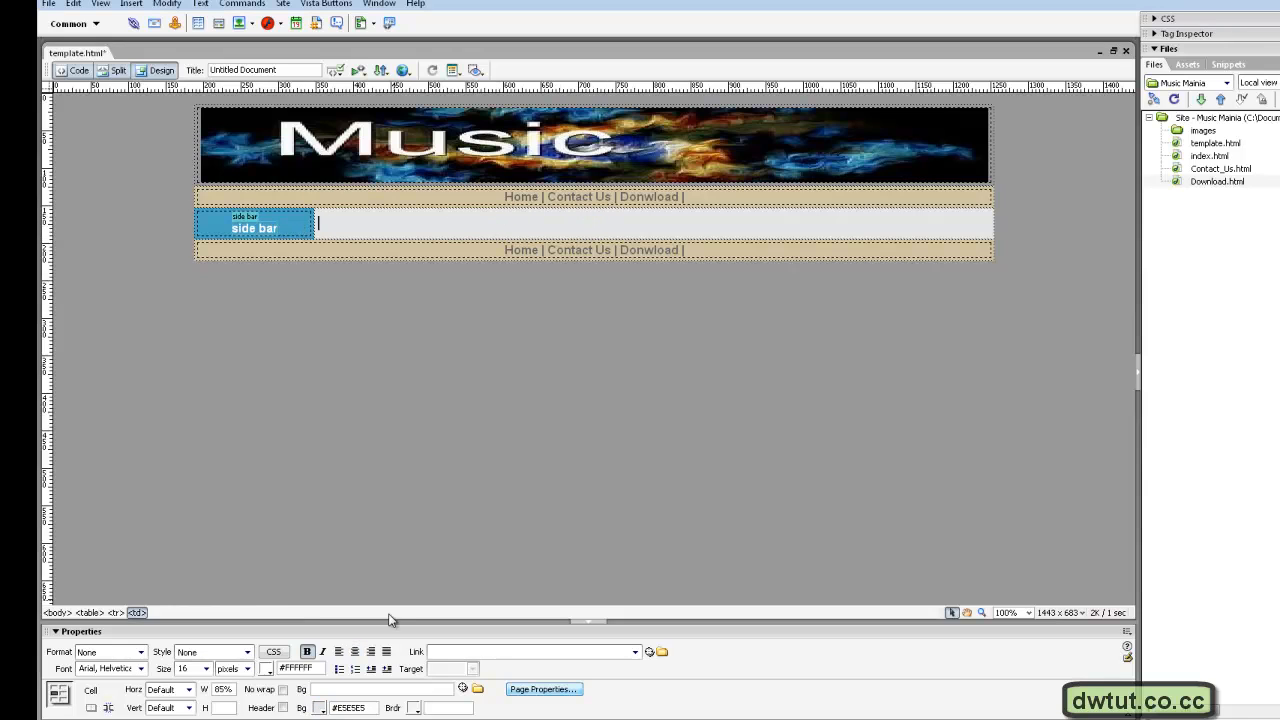
pyautogui.click(355, 651)
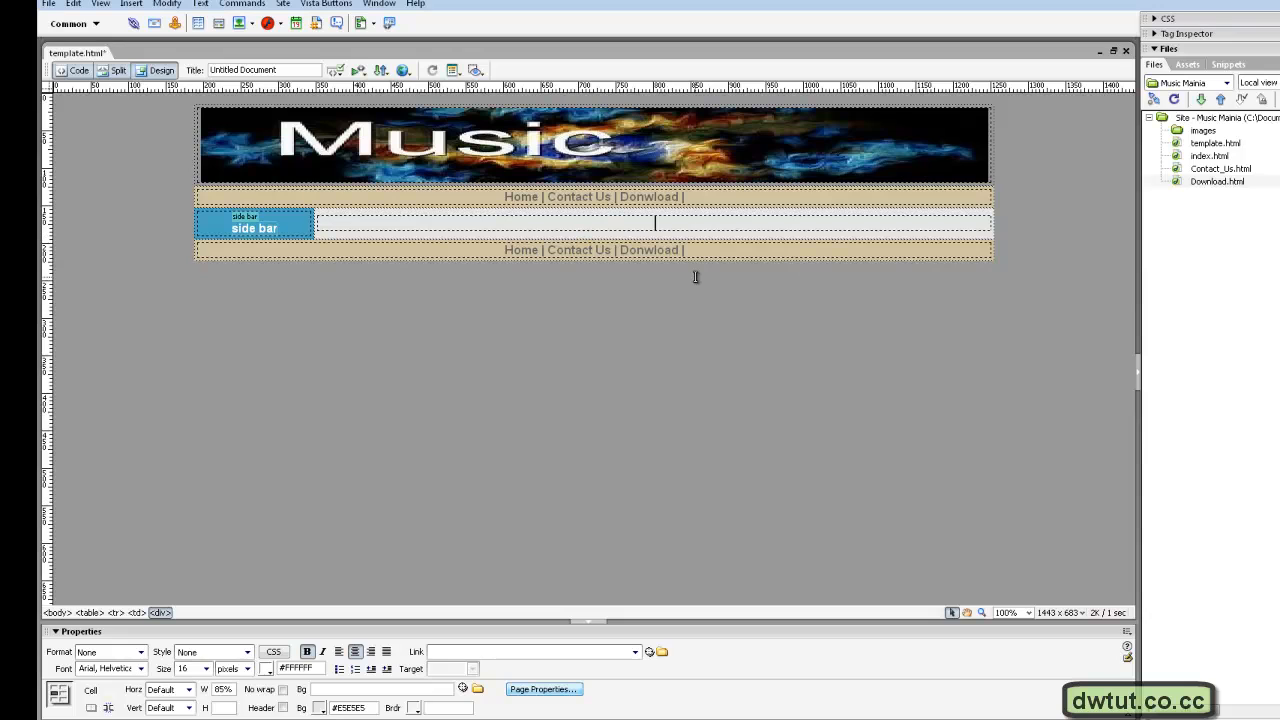
pyautogui.hotkey('ctrl', 'alt', 'v')
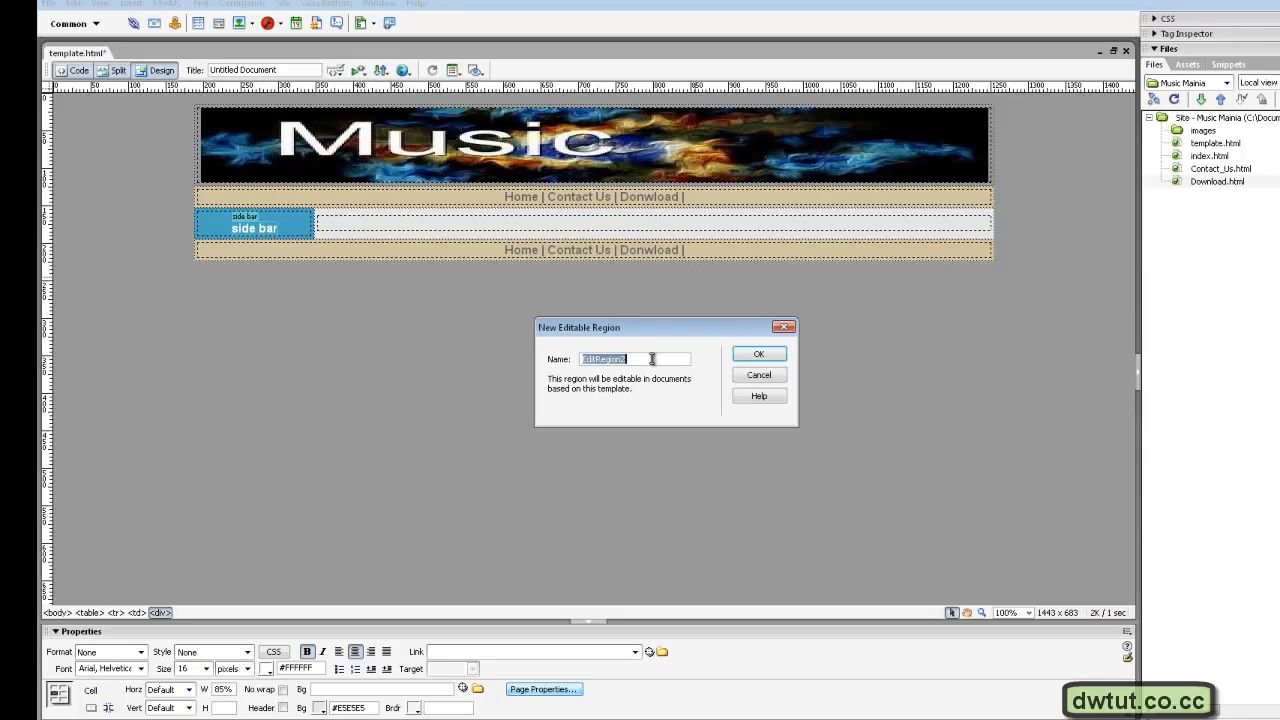
pyautogui.write('body')
pyautogui.click(758, 355)
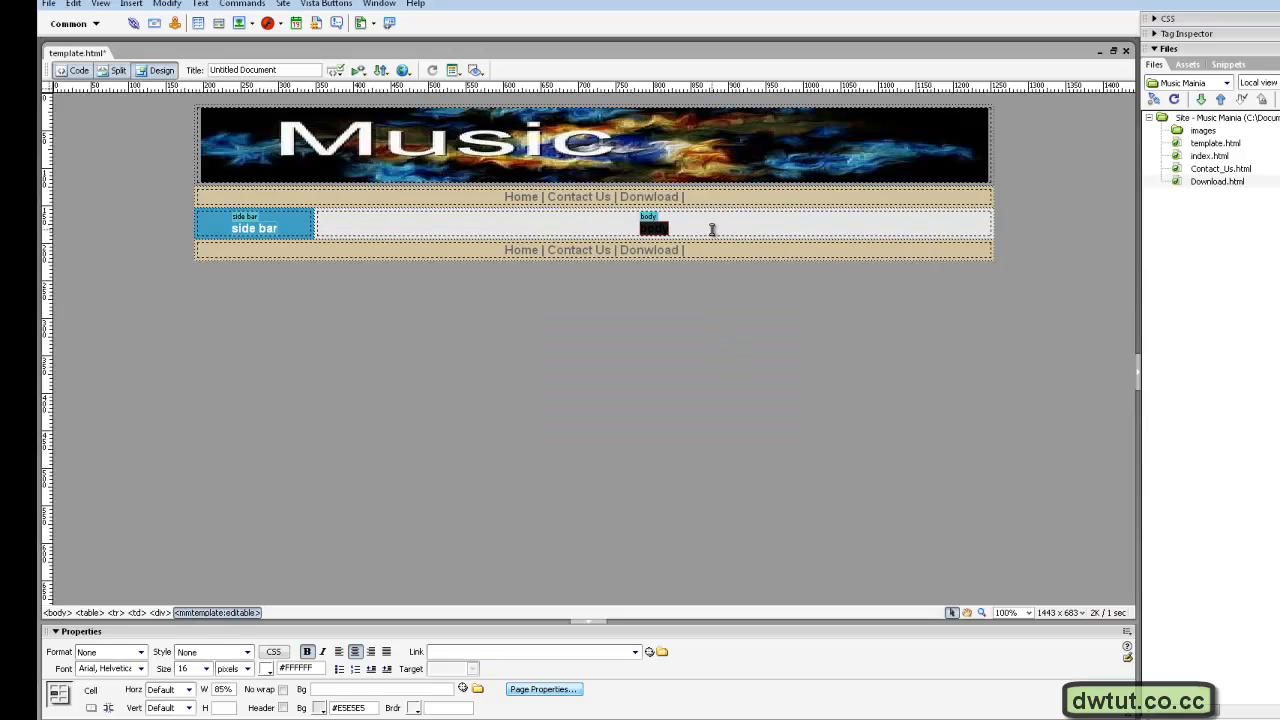
pyautogui.doubleClick(654, 230)
pyautogui.press('Delete')
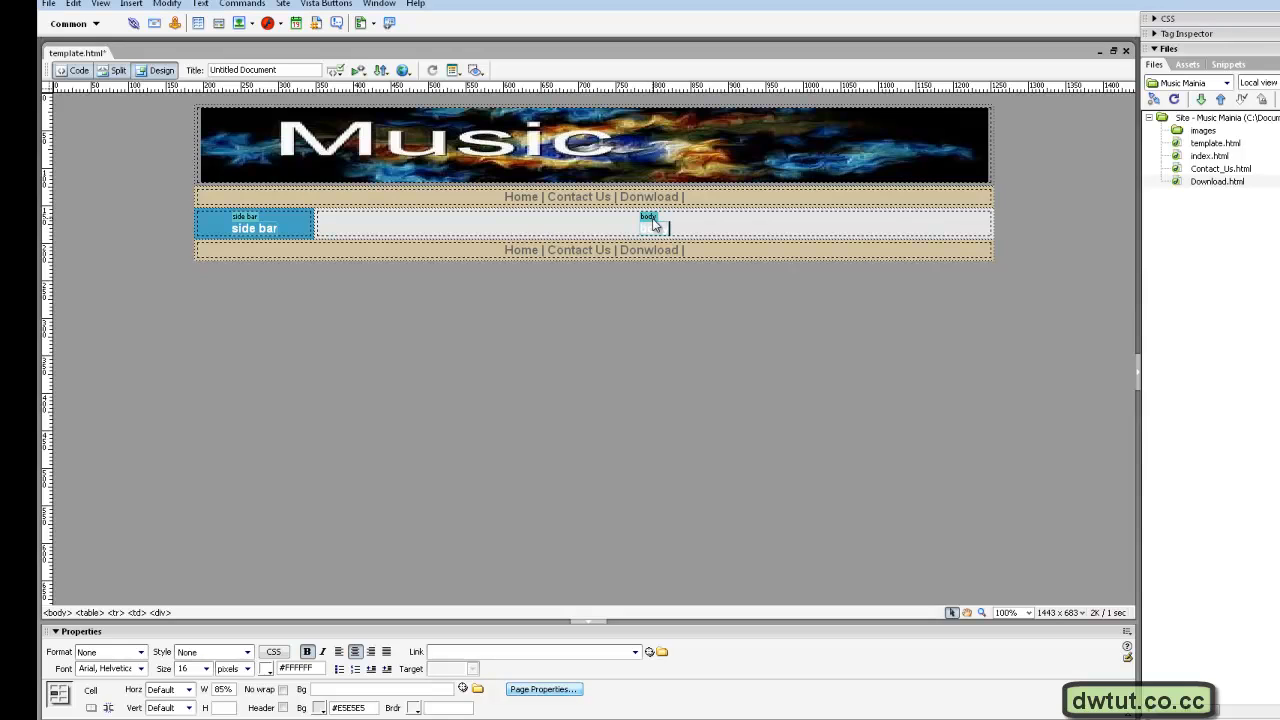
pyautogui.click(650, 218)
pyautogui.click(695, 223)
# Save the page as a template named MainTemplate in the Music Mainia site and have its links updated.
pyautogui.click(46, 5)
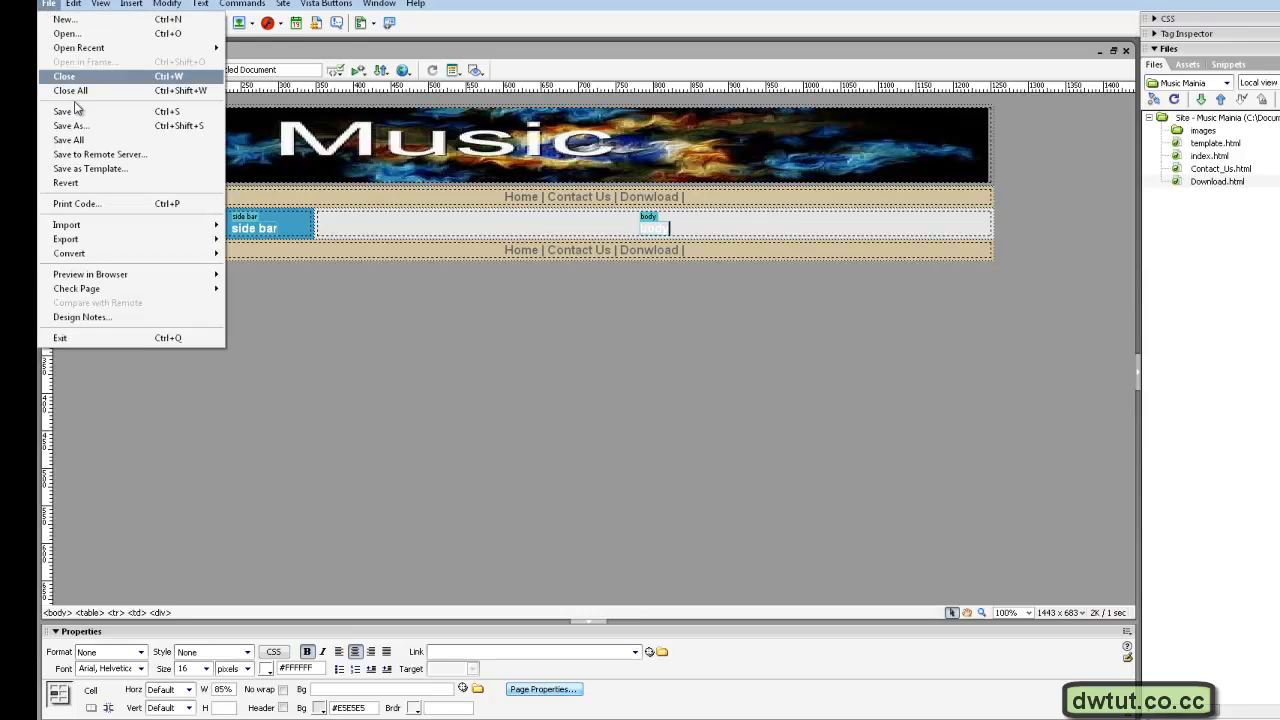
pyautogui.click(90, 169)
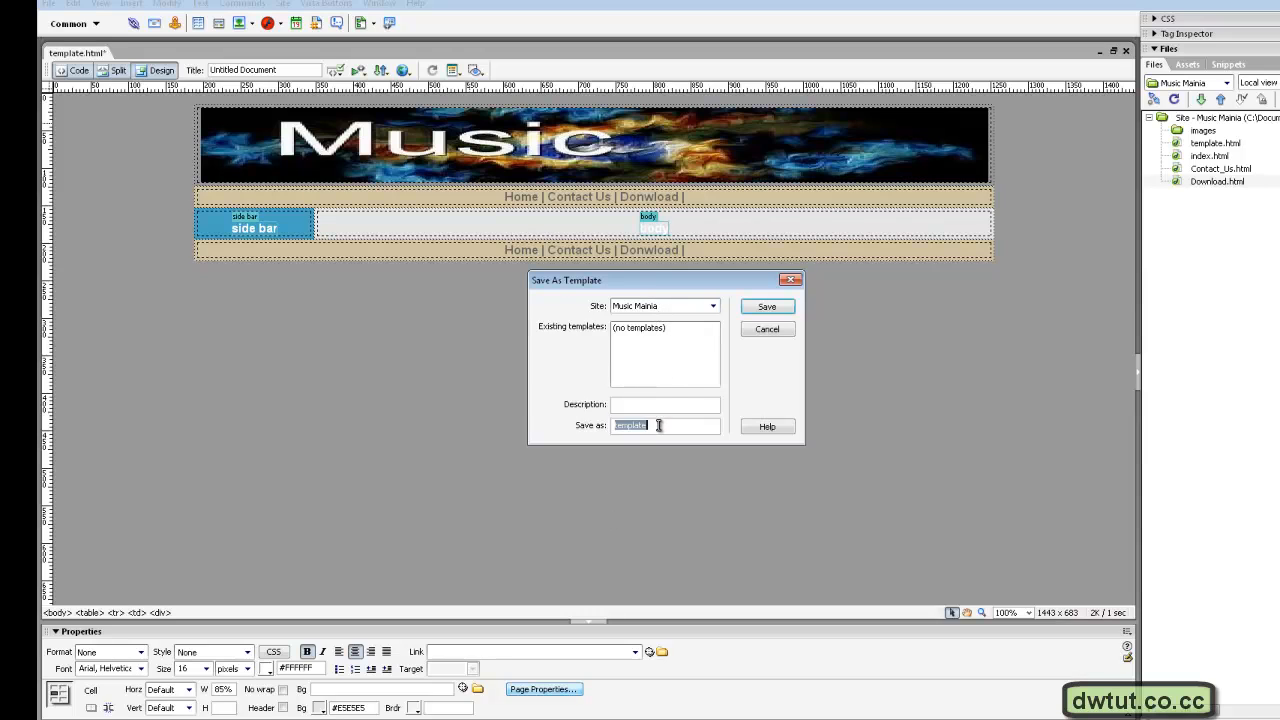
pyautogui.write('MainTemplate')
pyautogui.click(766, 307)
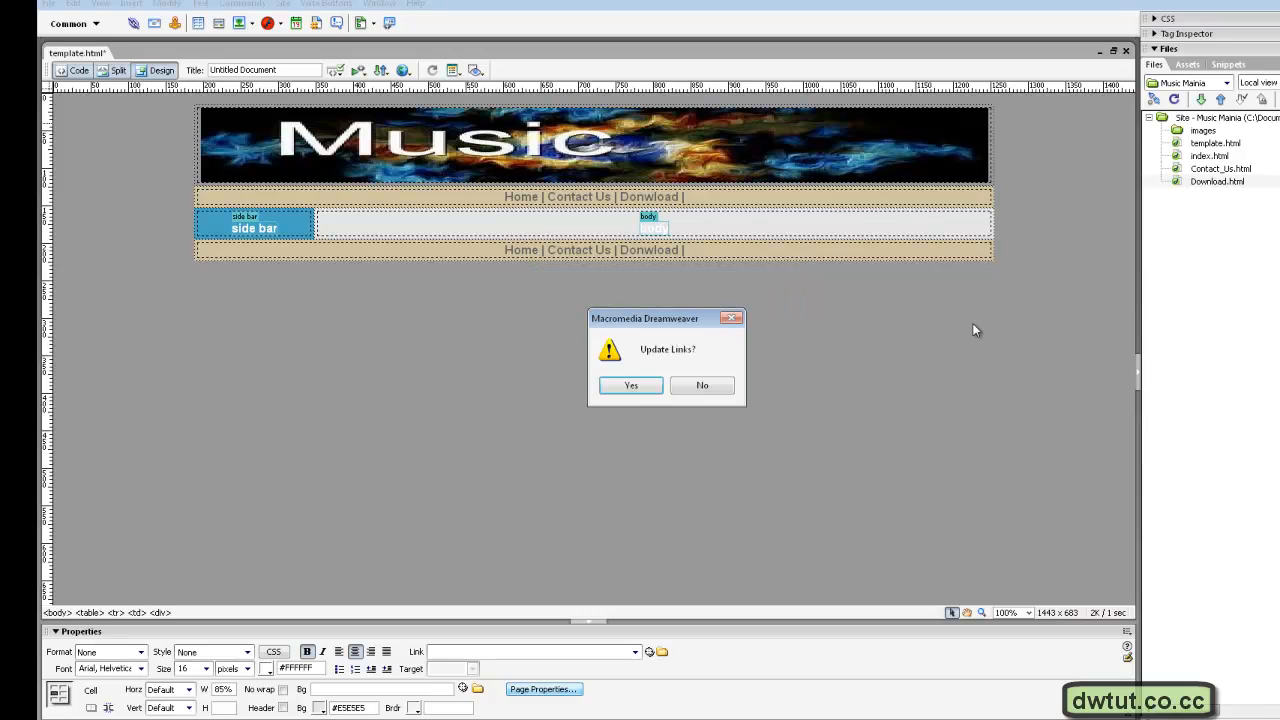
pyautogui.click(631, 386)
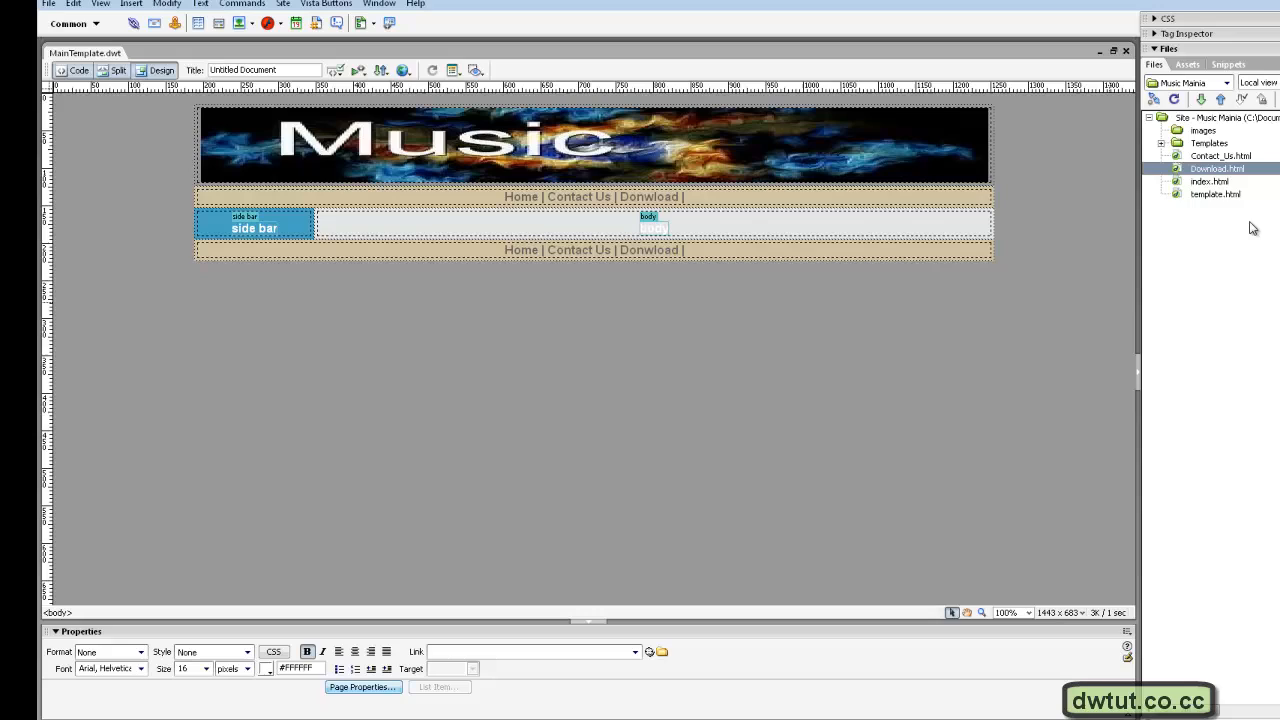
# Expand the site's Templates folder to check for MainTemplate.dwt and delete the original template.html file from the site.
pyautogui.click(1205, 144)
pyautogui.click(1161, 145)
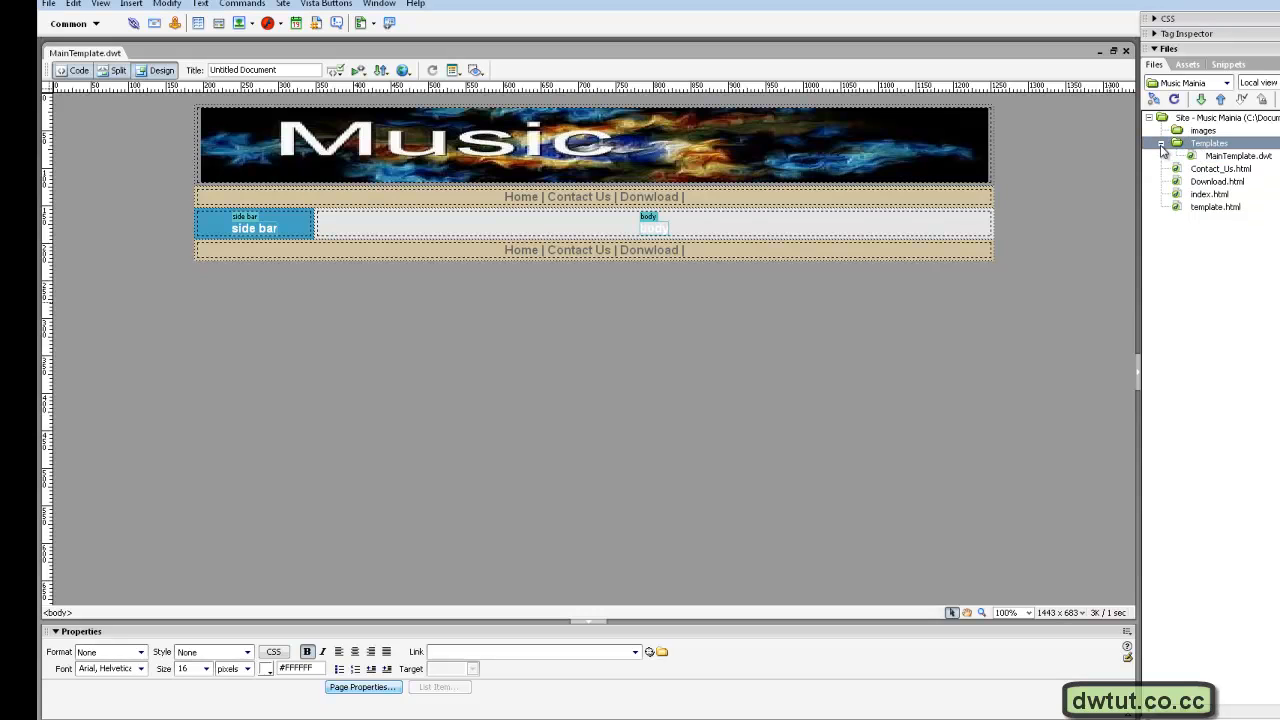
pyautogui.click(1210, 157)
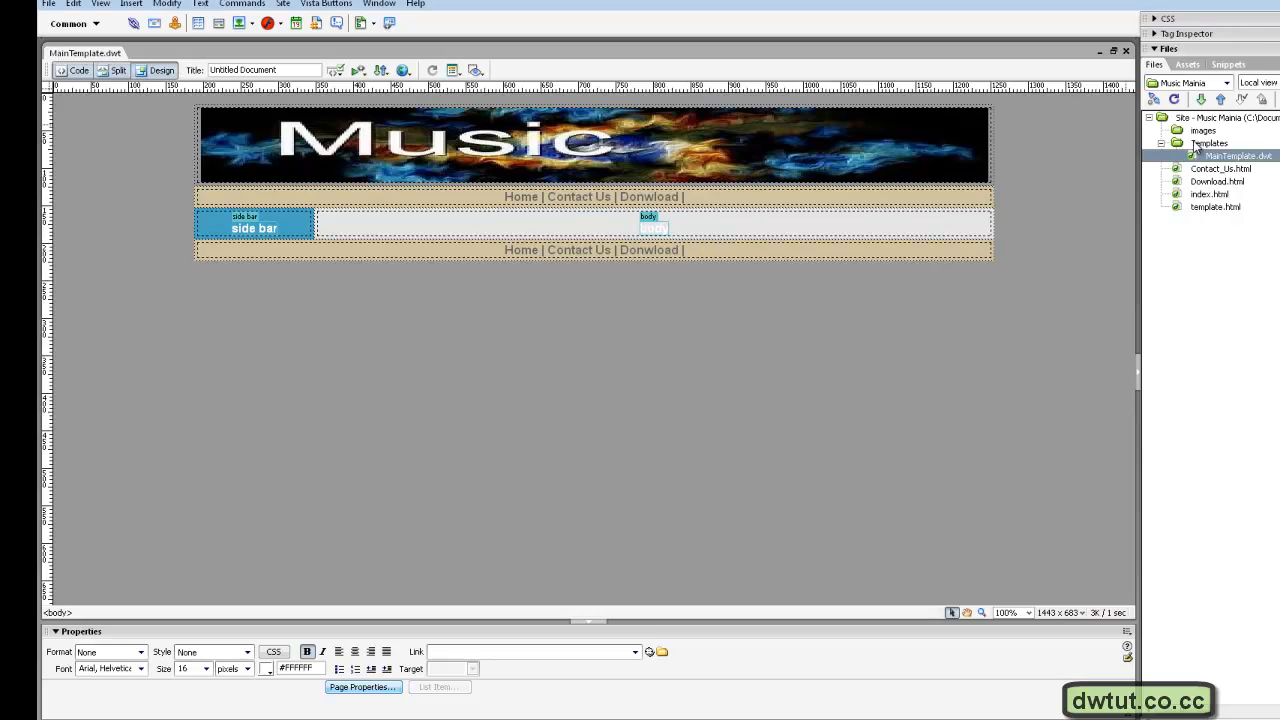
pyautogui.click(1213, 207)
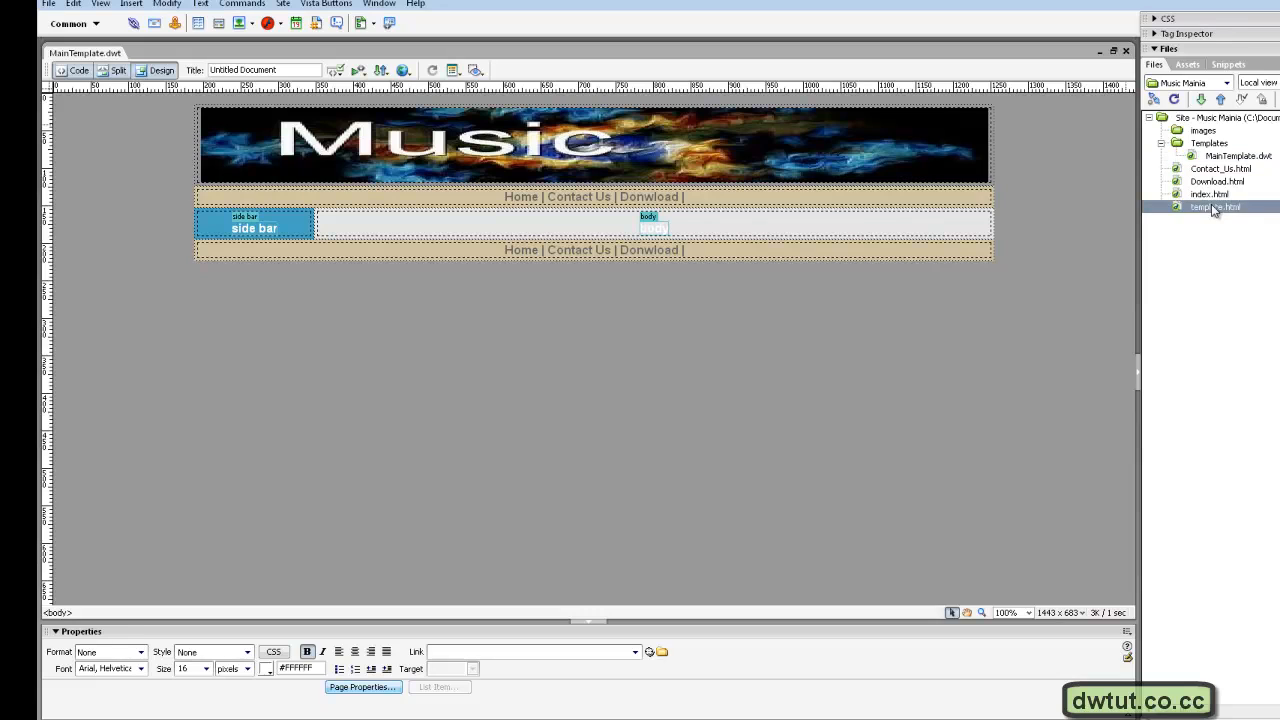
pyautogui.press('Delete')
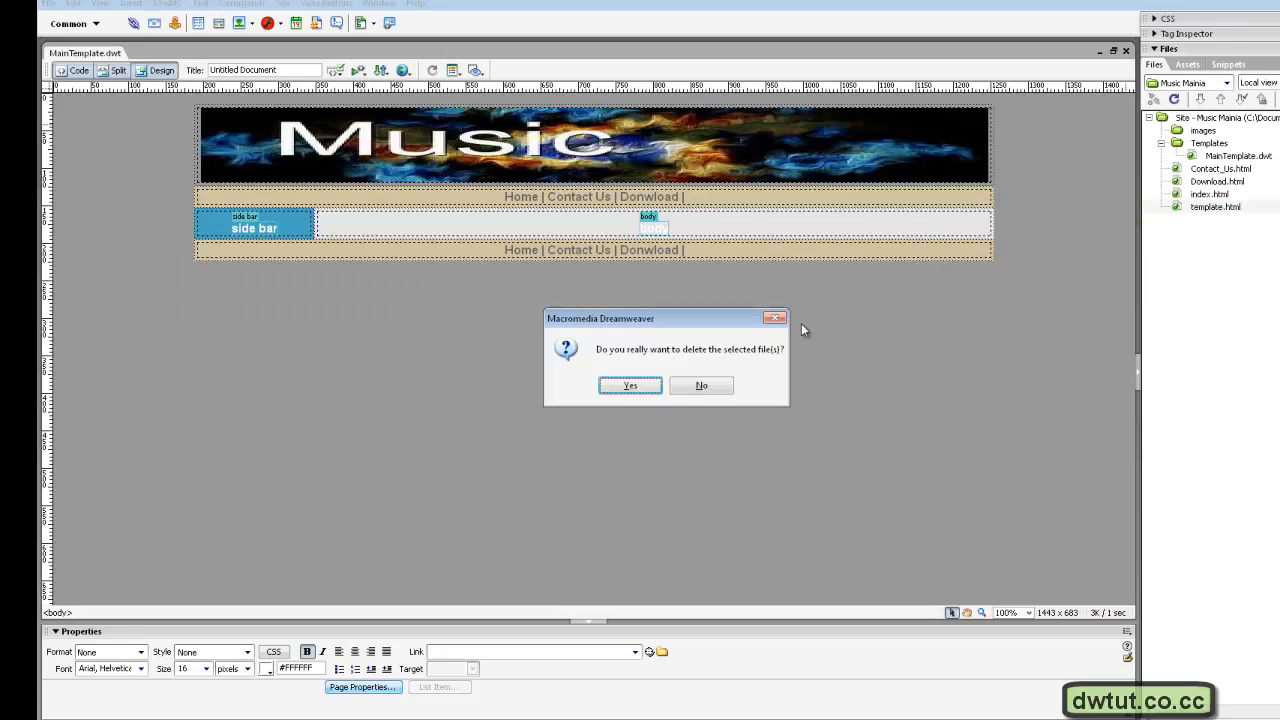
pyautogui.click(628, 387)
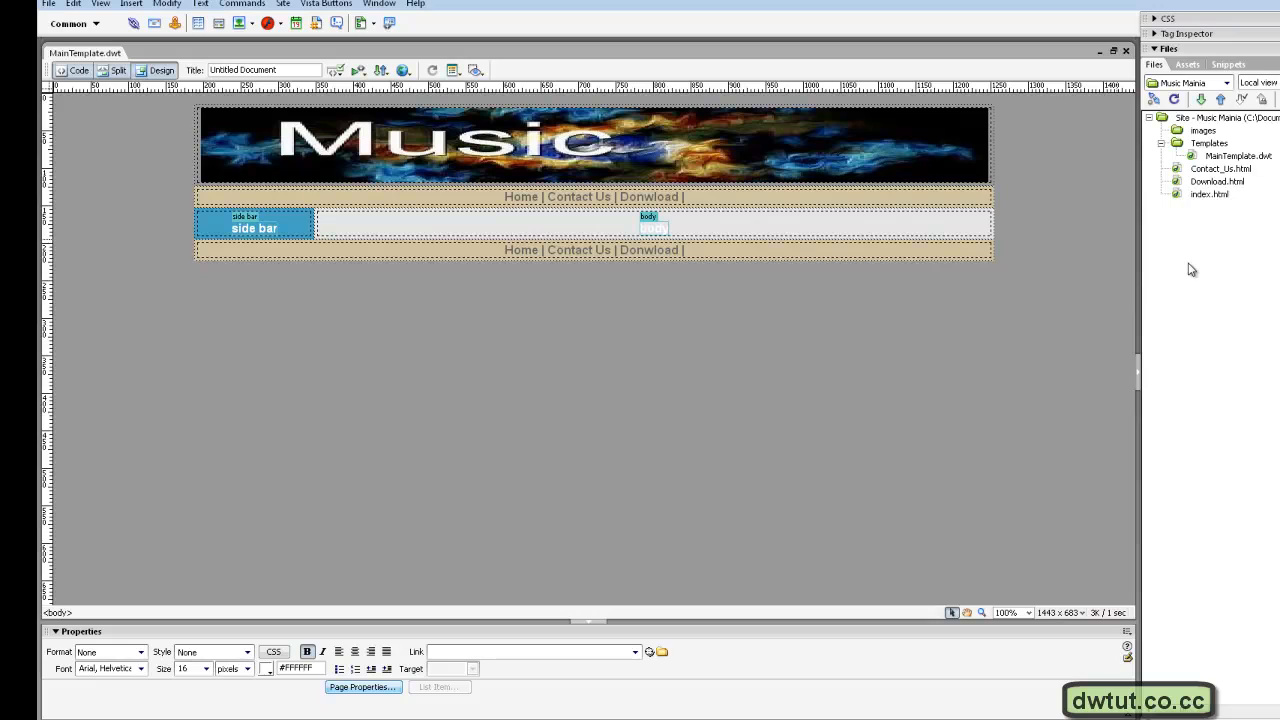